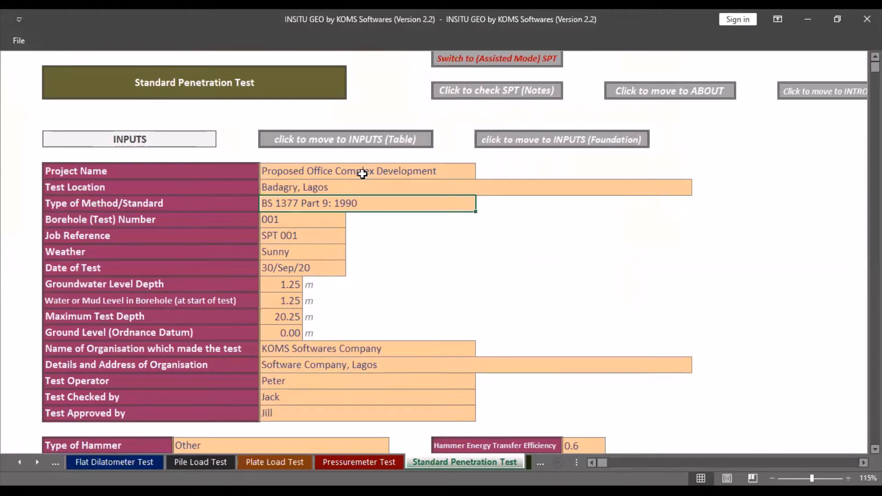
Step: Go through the borehole number, job reference, weather and date entries of the Standard Penetration Test general inputs
{"action": "key", "text": "Return"}
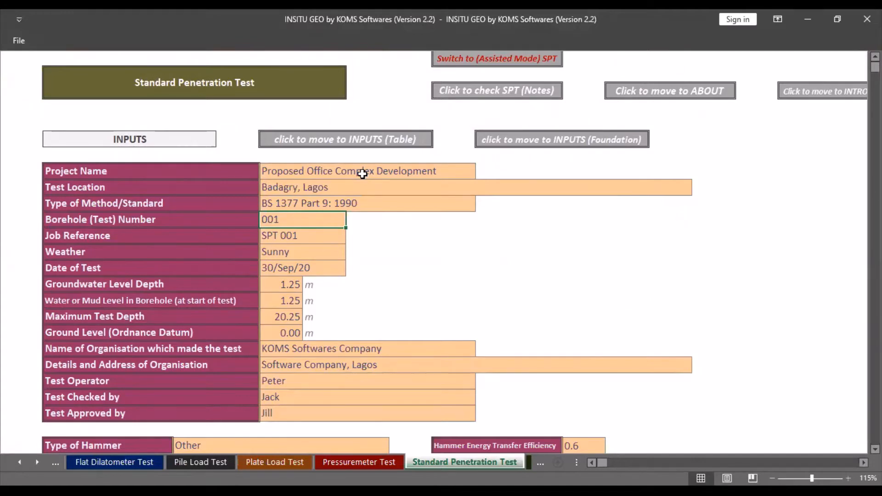
{"action": "key", "text": "Return"}
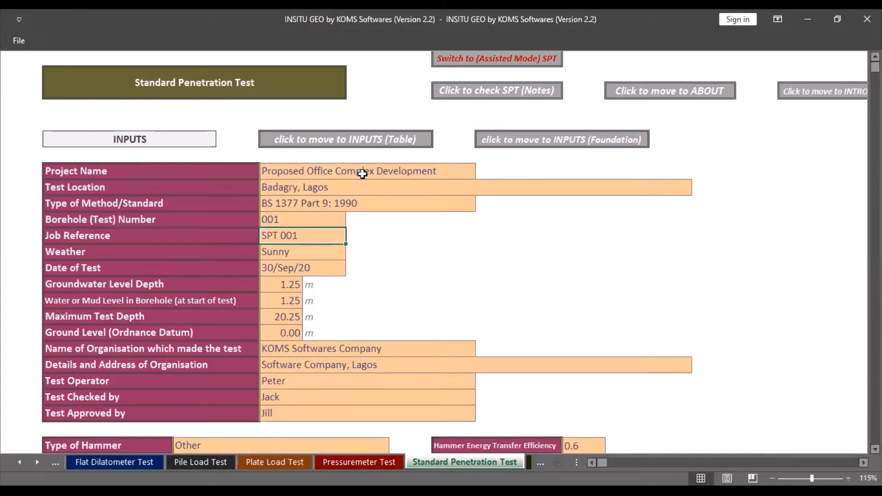
{"action": "key", "text": "Return"}
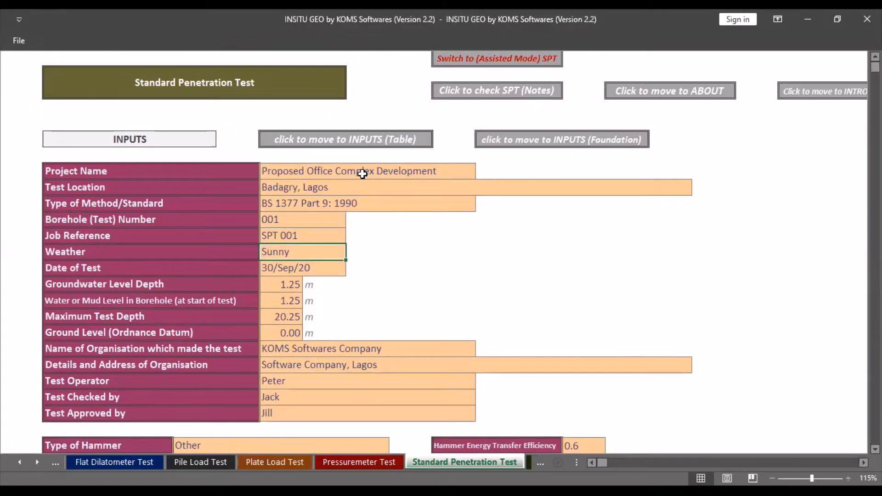
{"action": "key", "text": "Return"}
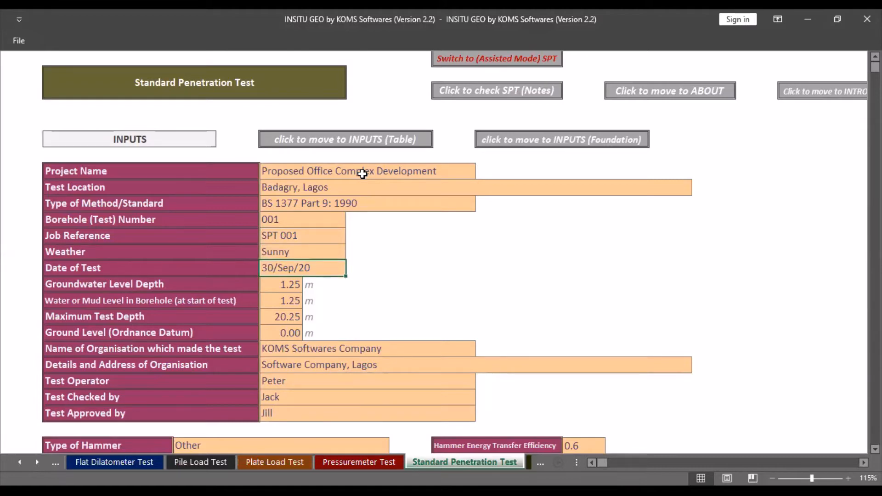
{"action": "key", "text": "Return"}
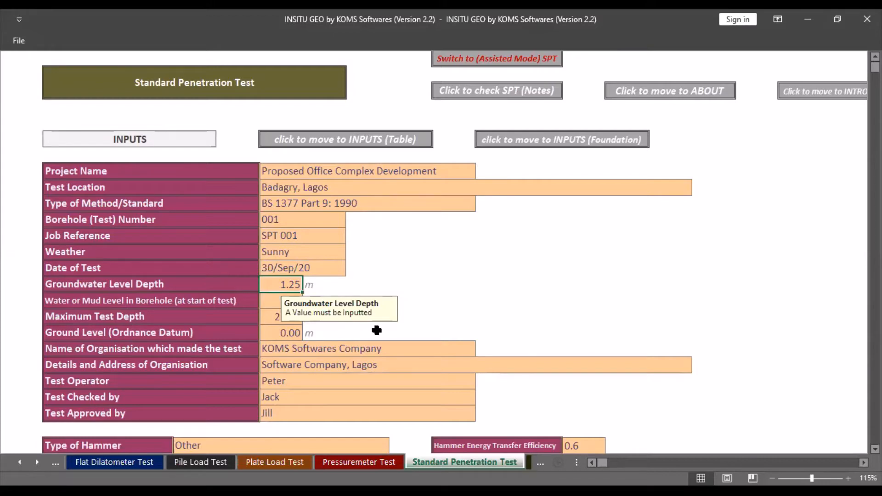
Step: Check the input notes for groundwater depth, borehole water or mud level, maximum test depth and ground level
{"action": "key", "text": "Return"}
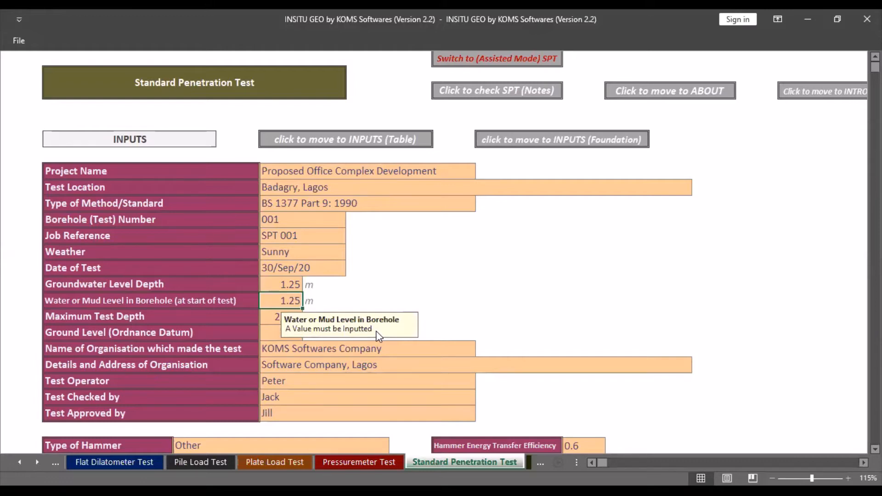
{"action": "key", "text": "Return"}
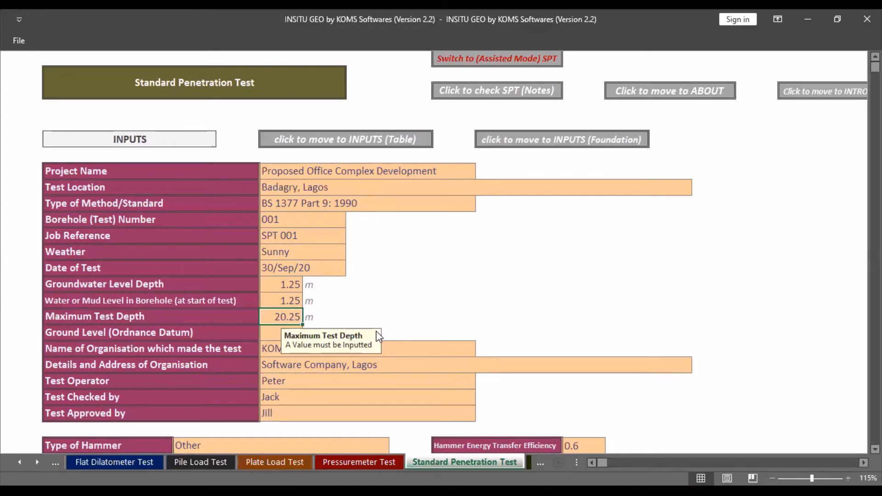
{"action": "key", "text": "Up"}
{"action": "key", "text": "Up"}
{"action": "key", "text": "Up"}
{"action": "key", "text": "Down"}
{"action": "key", "text": "Down"}
{"action": "key", "text": "Up"}
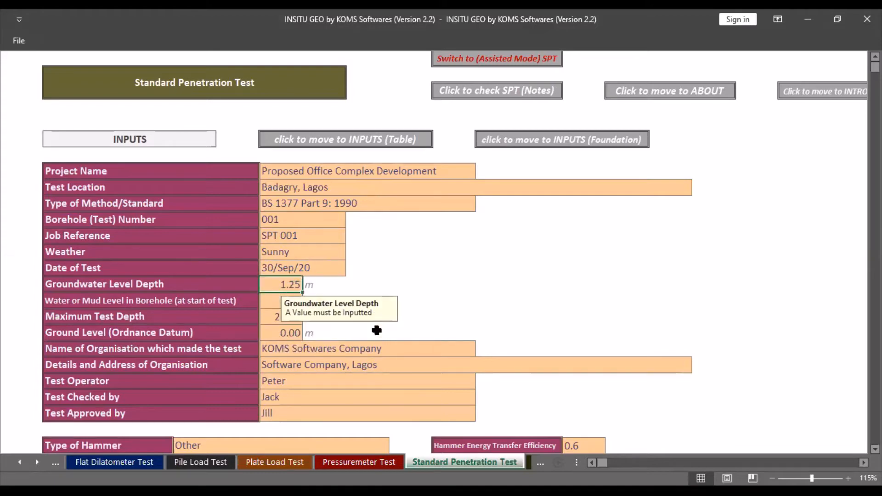
{"action": "key", "text": "Down"}
{"action": "key", "text": "Down"}
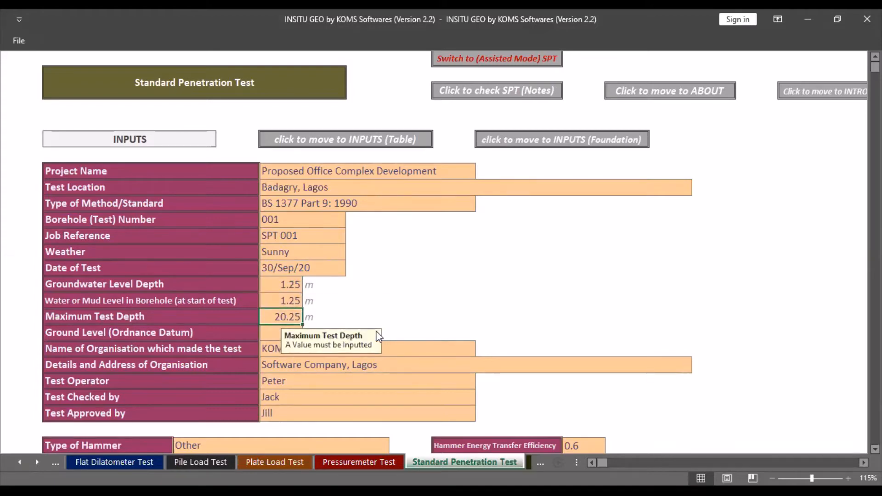
{"action": "key", "text": "Down"}
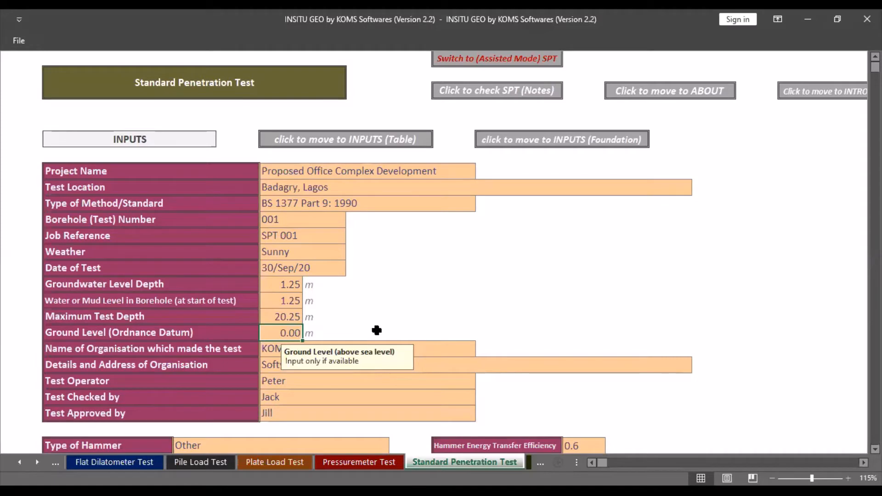
Step: Go through the organisation name and details and the operator, checker and approver entries
{"action": "key", "text": "Down"}
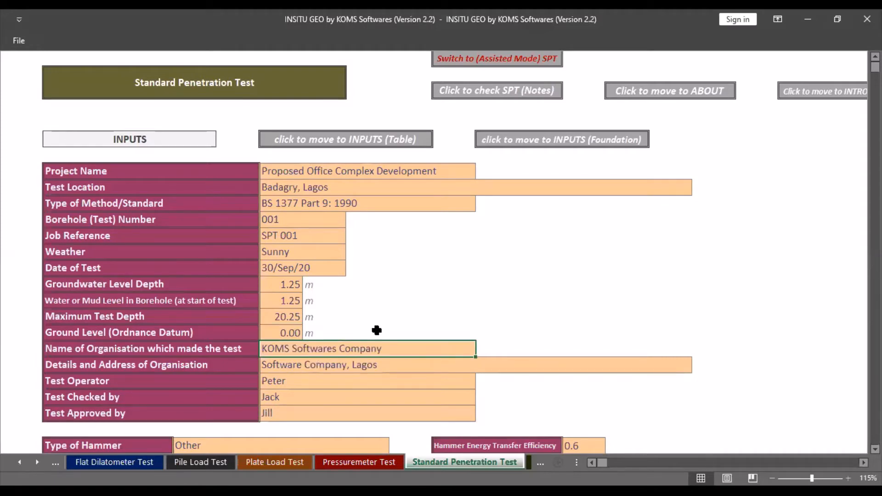
{"action": "key", "text": "Down"}
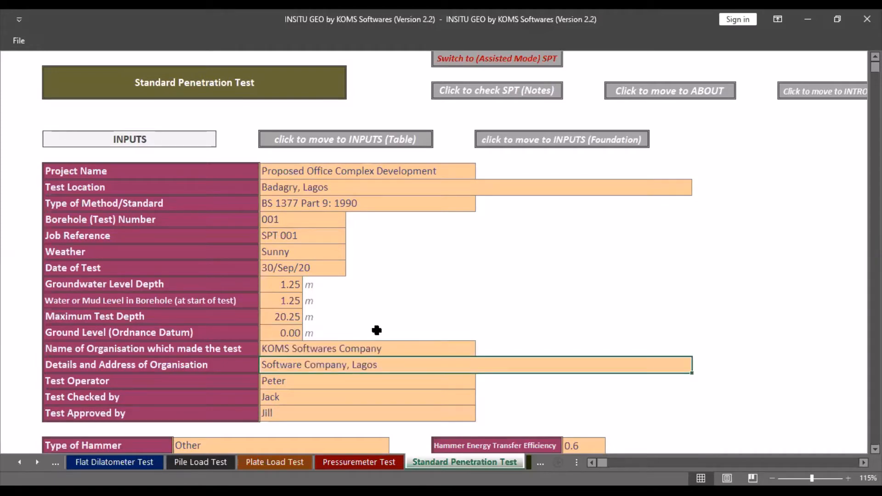
{"action": "key", "text": "Down"}
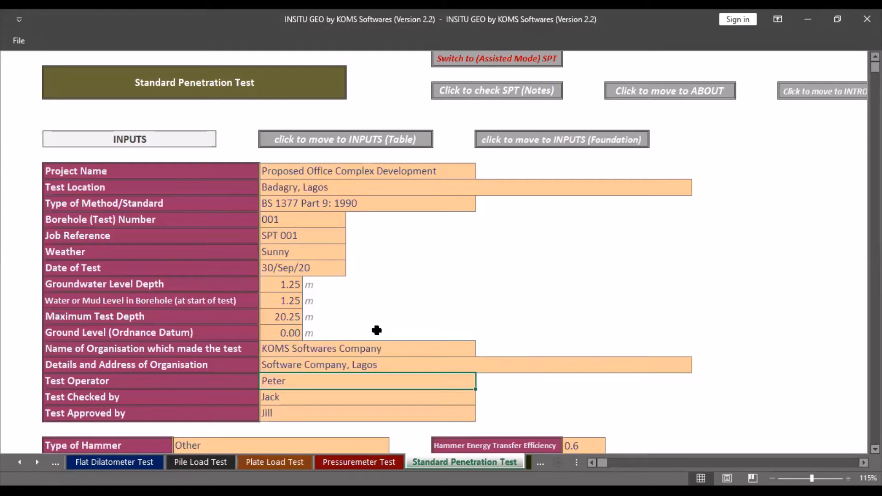
{"action": "key", "text": "Down"}
{"action": "key", "text": "Down"}
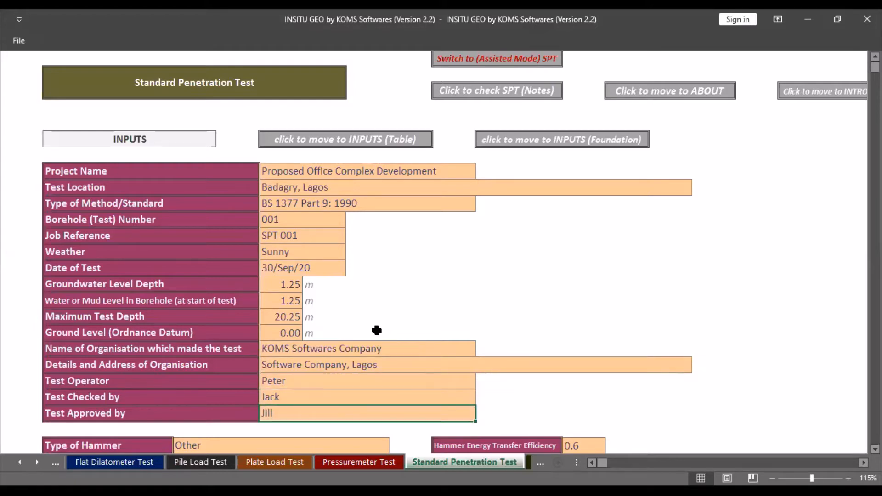
Step: Look through the available hammer types and choose Other as the Type of Hammer
{"action": "key", "text": "Down"}
{"action": "key", "text": "Down"}
{"action": "key", "text": "Down"}
{"action": "key", "text": "Down"}
{"action": "key", "text": "Down"}
{"action": "key", "text": "Down"}
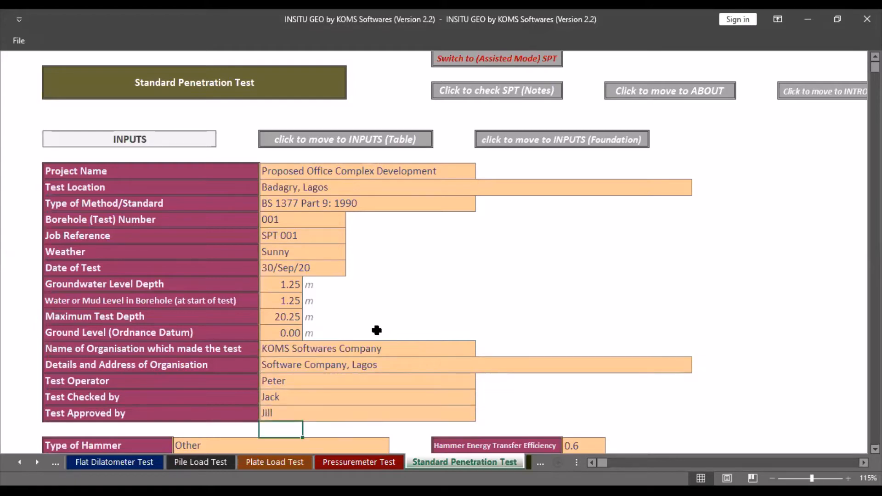
{"action": "key", "text": "Up"}
{"action": "key", "text": "Up"}
{"action": "key", "text": "Up"}
{"action": "key", "text": "Up"}
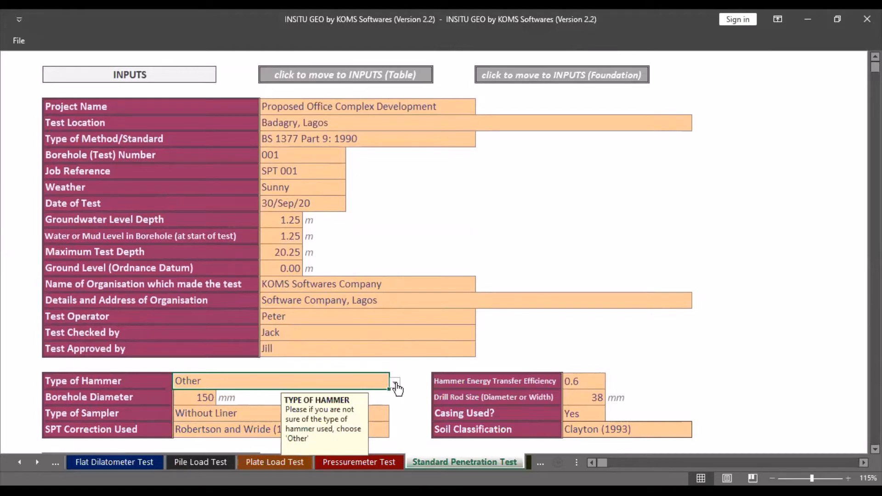
{"action": "left_click", "coordinate": [395, 382]}
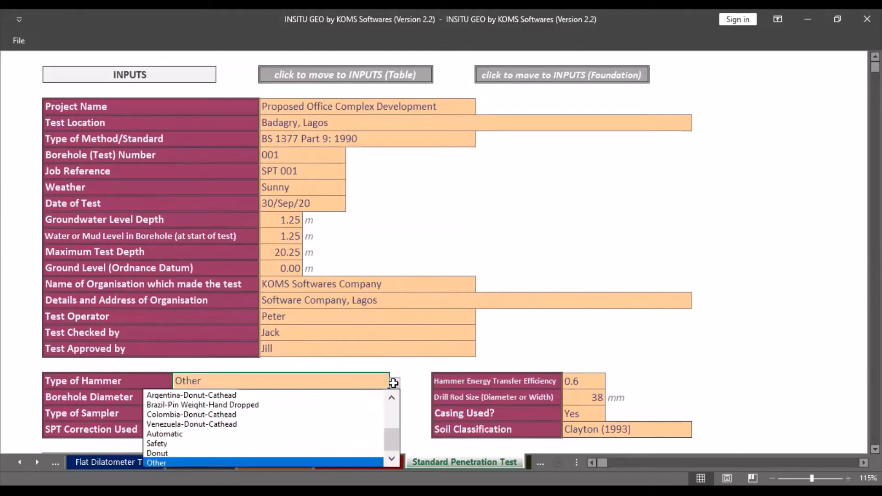
{"action": "scroll", "coordinate": [394, 431], "scroll_direction": "up", "scroll_amount": 1}
{"action": "scroll", "coordinate": [395, 431], "scroll_direction": "up", "scroll_amount": 1}
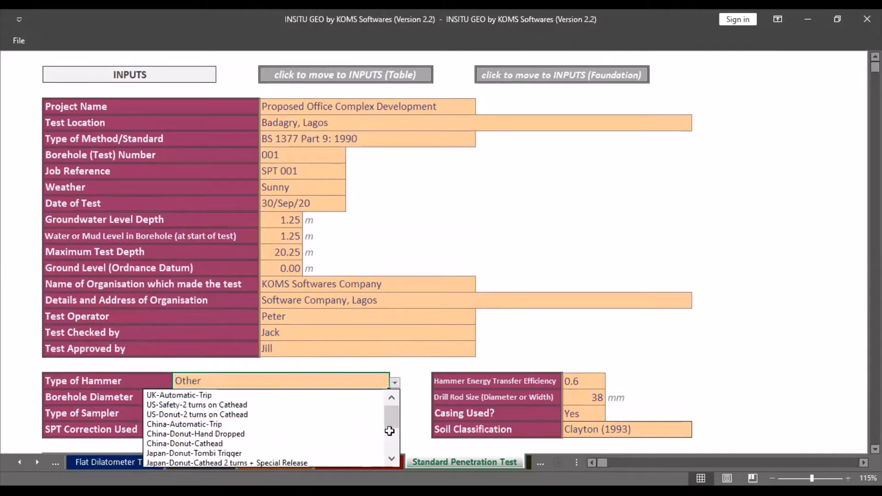
{"action": "scroll", "coordinate": [308, 422], "scroll_direction": "down", "scroll_amount": 1}
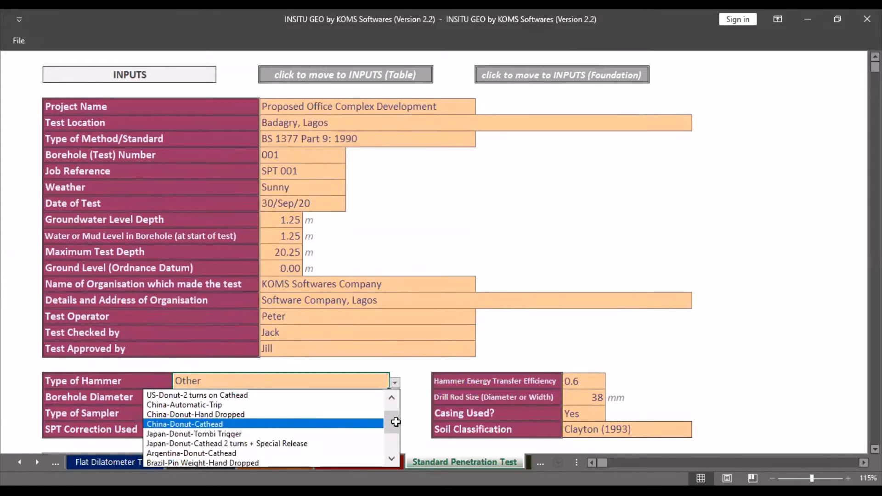
{"action": "left_click_drag", "start_coordinate": [395, 422], "coordinate": [395, 453]}
{"action": "left_click", "coordinate": [241, 463]}
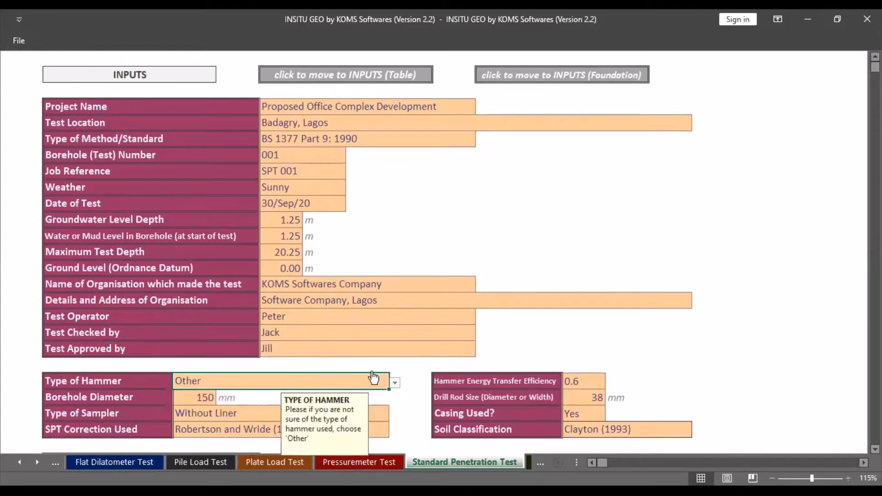
Step: Check the hammer energy transfer efficiency note, the borehole diameter entry and the sampler type options
{"action": "left_click", "coordinate": [574, 384]}
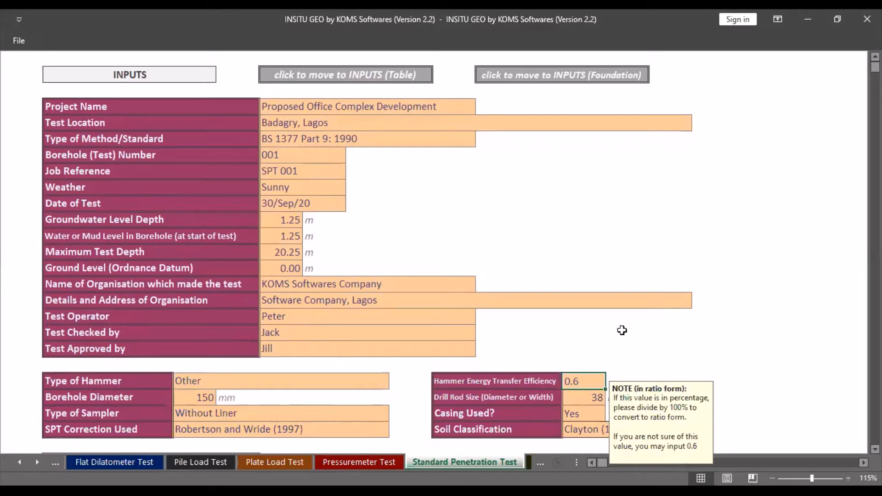
{"action": "left_click", "coordinate": [195, 398]}
{"action": "left_click", "coordinate": [219, 397]}
{"action": "left_click", "coordinate": [219, 398]}
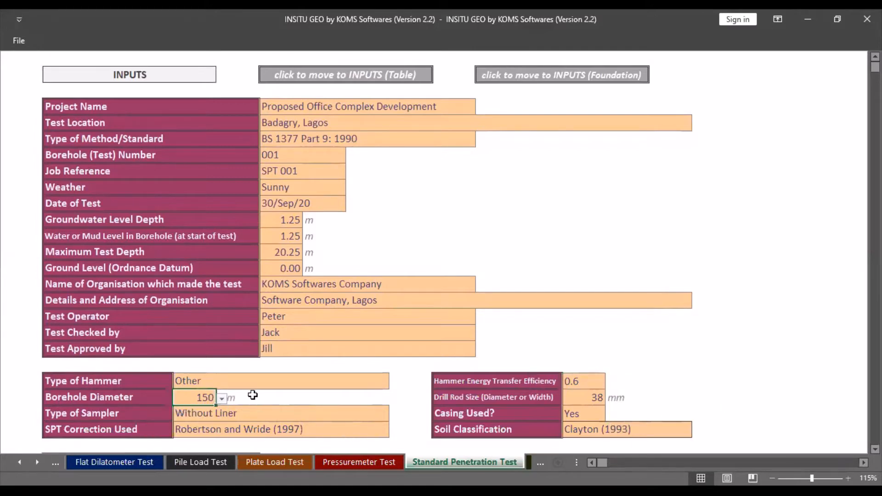
{"action": "left_click", "coordinate": [249, 414]}
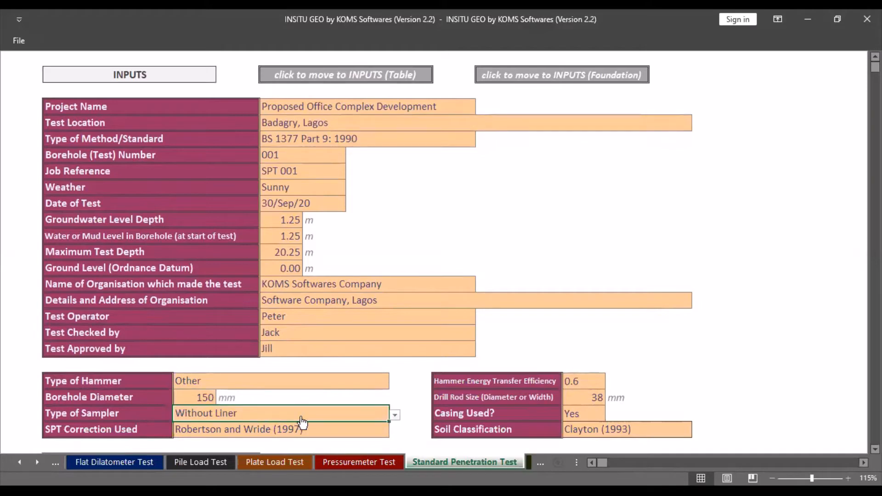
{"action": "left_click", "coordinate": [397, 416]}
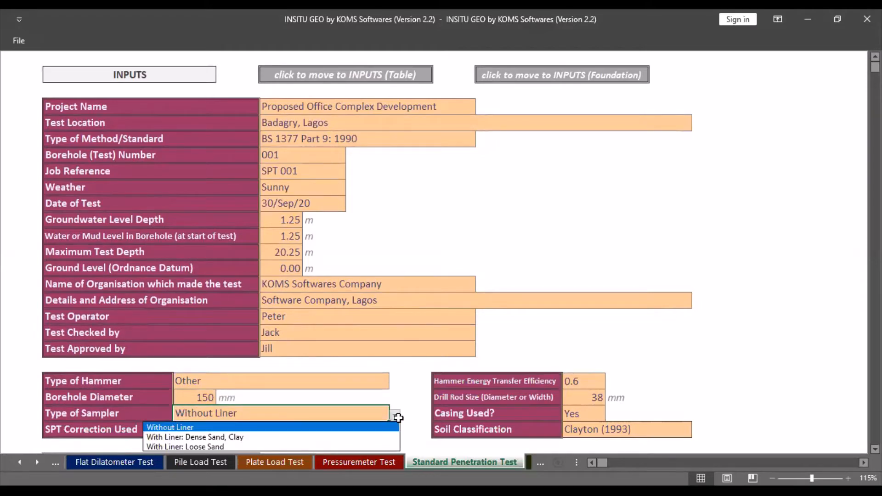
{"action": "left_click", "coordinate": [397, 418]}
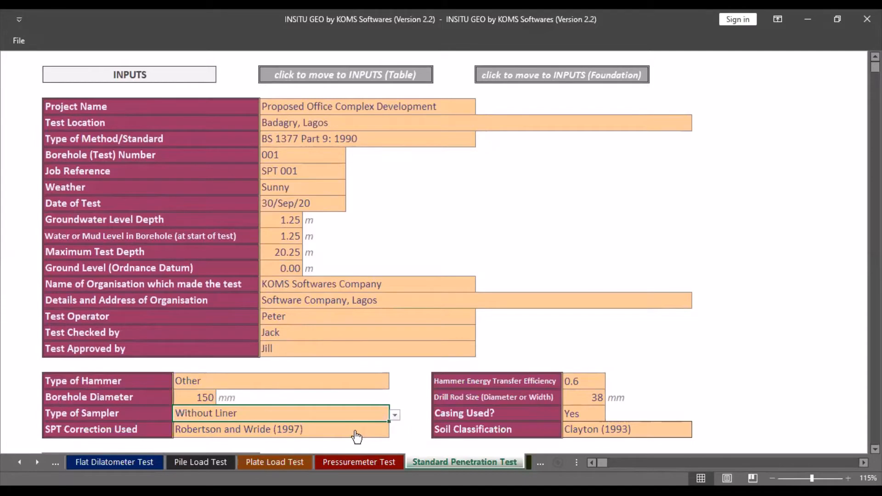
Step: Read the SPT correction note and choose Robertson and Wride (1997) as the SPT correction used
{"action": "left_click", "coordinate": [383, 432]}
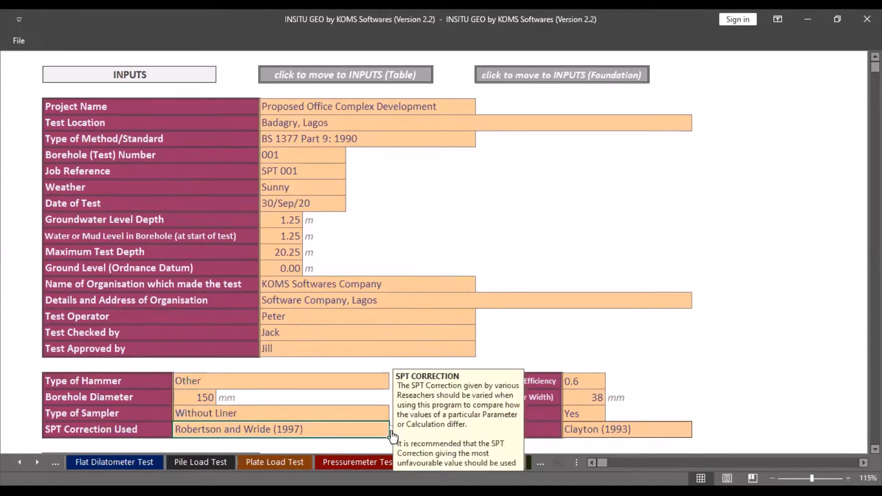
{"action": "left_click", "coordinate": [390, 431]}
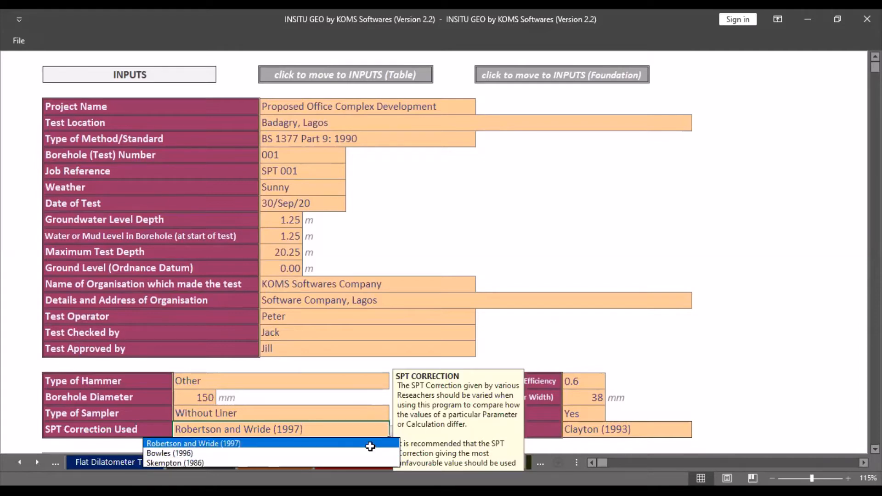
{"action": "left_click", "coordinate": [371, 443]}
Step: Check the drill rod size and the Casing Used entries
{"action": "left_click", "coordinate": [643, 413]}
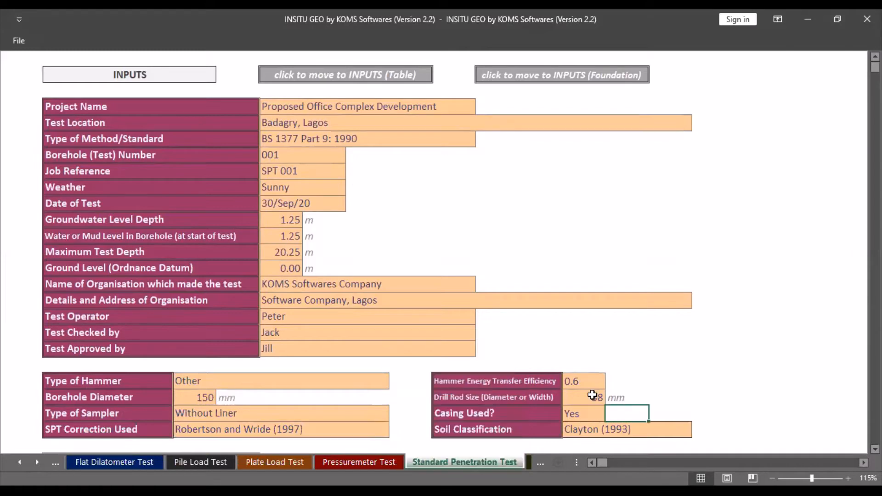
{"action": "left_click", "coordinate": [588, 397]}
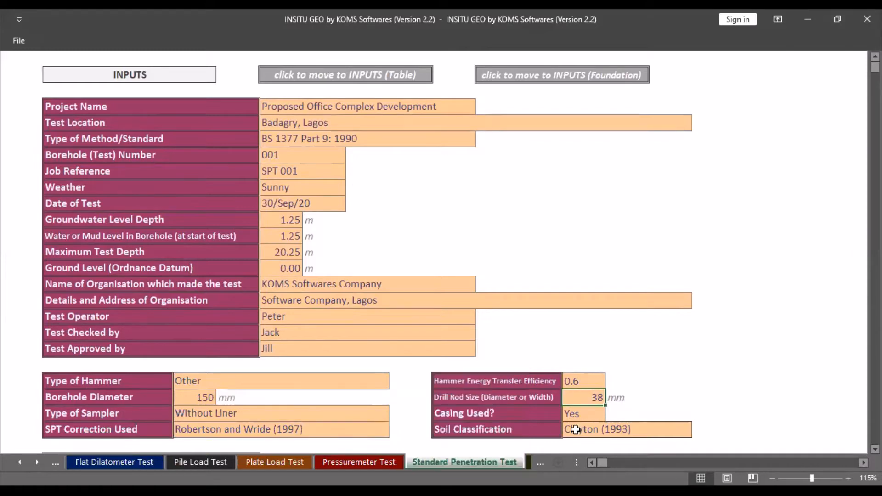
{"action": "left_click", "coordinate": [597, 417]}
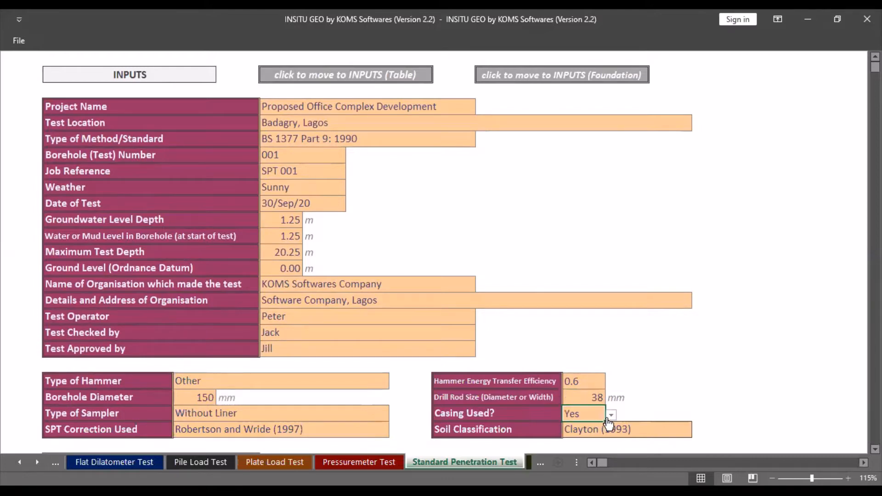
Step: Read the soil classification note and choose Clayton (1993) as the soil classification method
{"action": "left_click", "coordinate": [643, 431]}
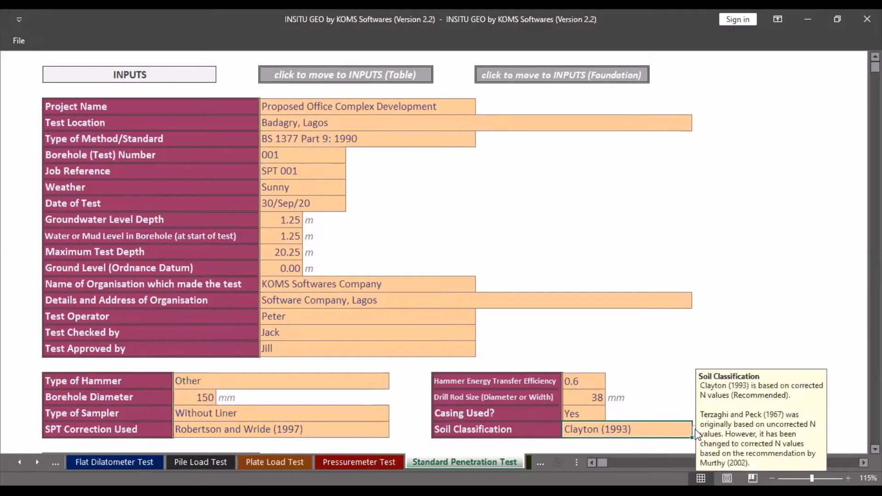
{"action": "scroll", "coordinate": [685, 430], "scroll_direction": "down", "scroll_amount": 2}
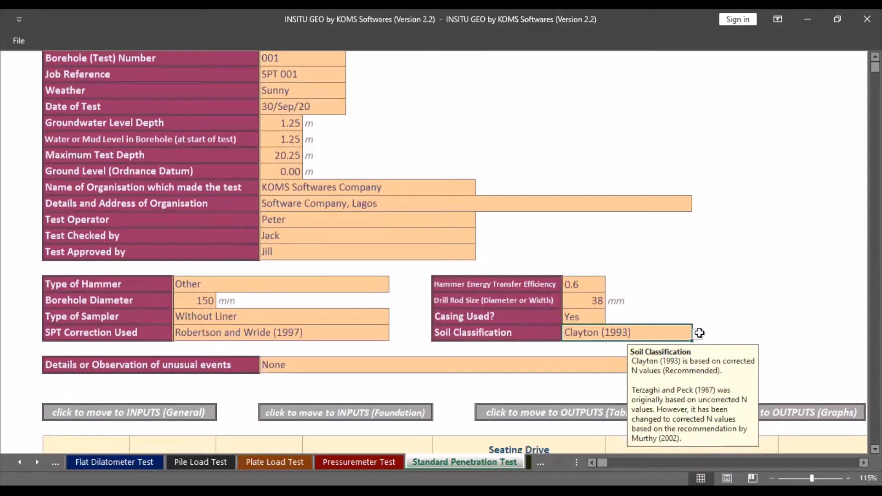
{"action": "left_click", "coordinate": [698, 334]}
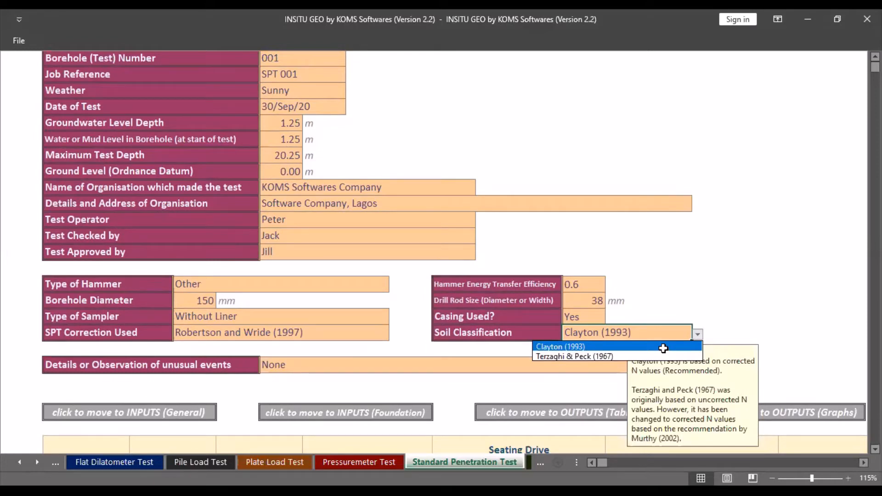
{"action": "left_click", "coordinate": [663, 348]}
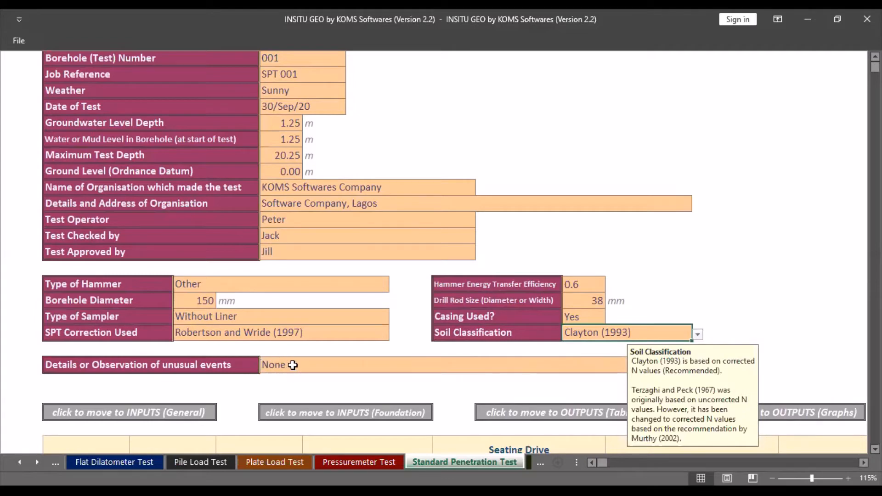
{"action": "scroll", "coordinate": [295, 380], "scroll_direction": "down", "scroll_amount": 2}
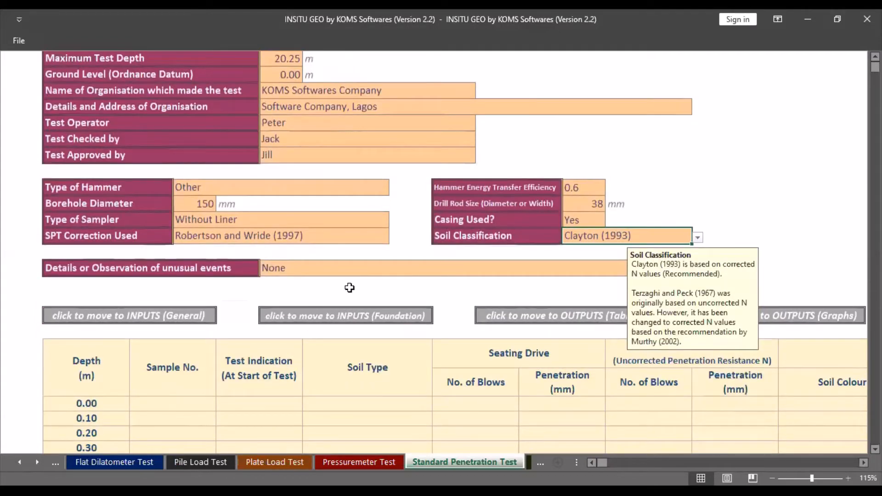
Step: Examine the test data table and check the sample number and test indication options at 0.75 m depth
{"action": "scroll", "coordinate": [341, 324], "scroll_direction": "down", "scroll_amount": 3}
{"action": "scroll", "coordinate": [372, 321], "scroll_direction": "down", "scroll_amount": 1}
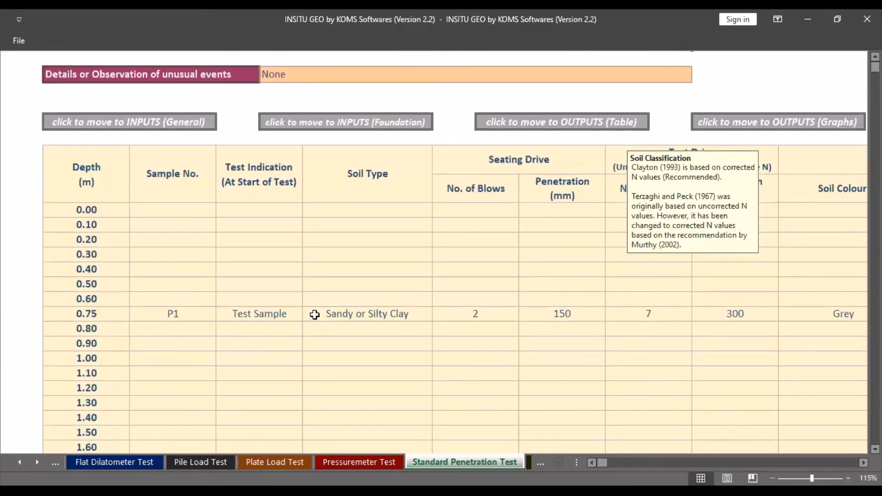
{"action": "scroll", "coordinate": [315, 316], "scroll_direction": "down", "scroll_amount": 2}
{"action": "scroll", "coordinate": [315, 316], "scroll_direction": "up", "scroll_amount": 2}
{"action": "left_click", "coordinate": [197, 326]}
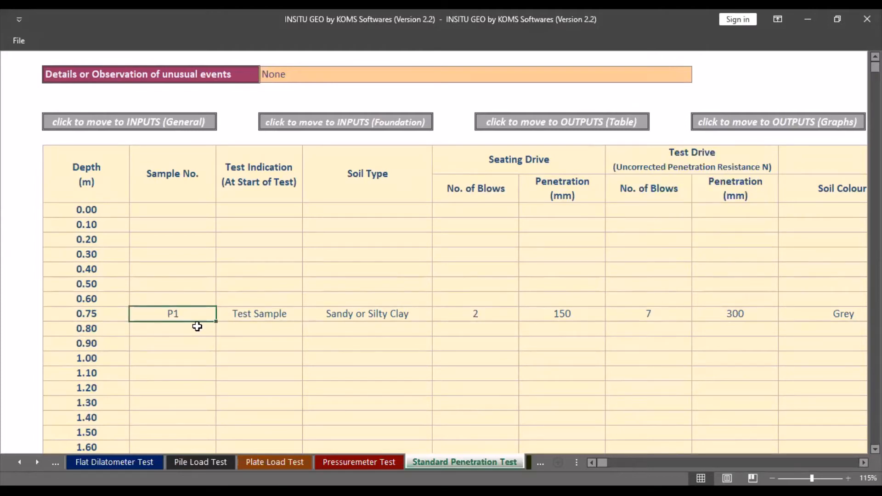
{"action": "key", "text": "Right"}
{"action": "left_click", "coordinate": [308, 318]}
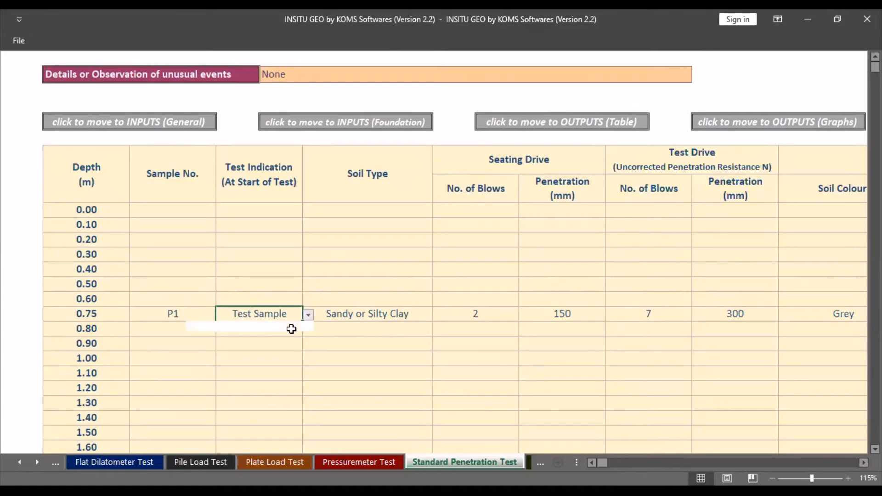
Step: Set the soil type of sample P1 at 0.75 m depth to Fine or Silty Sand
{"action": "left_click", "coordinate": [385, 317]}
{"action": "left_click", "coordinate": [436, 317]}
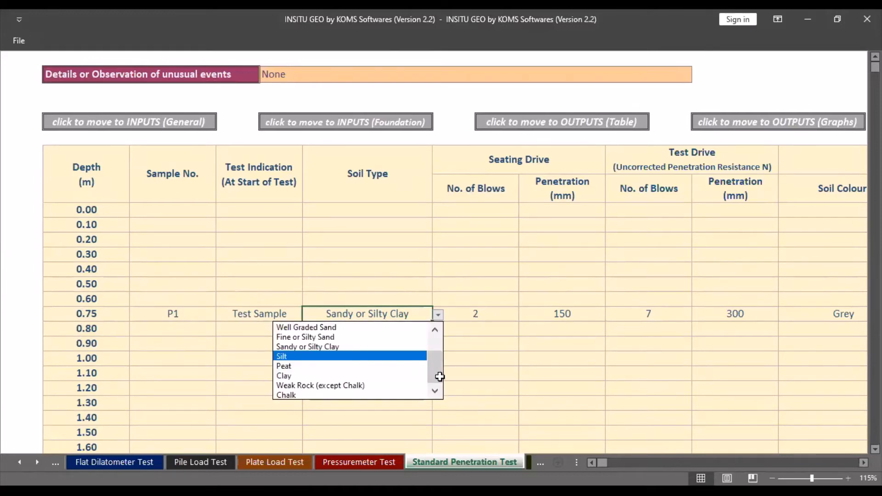
{"action": "left_click", "coordinate": [440, 349]}
{"action": "left_click_drag", "start_coordinate": [443, 349], "coordinate": [441, 362]}
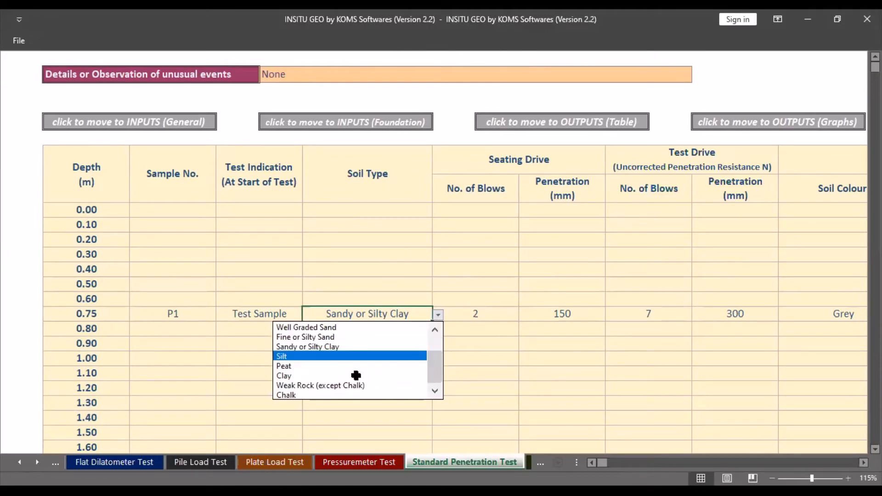
{"action": "left_click", "coordinate": [356, 376]}
{"action": "left_click", "coordinate": [435, 314]}
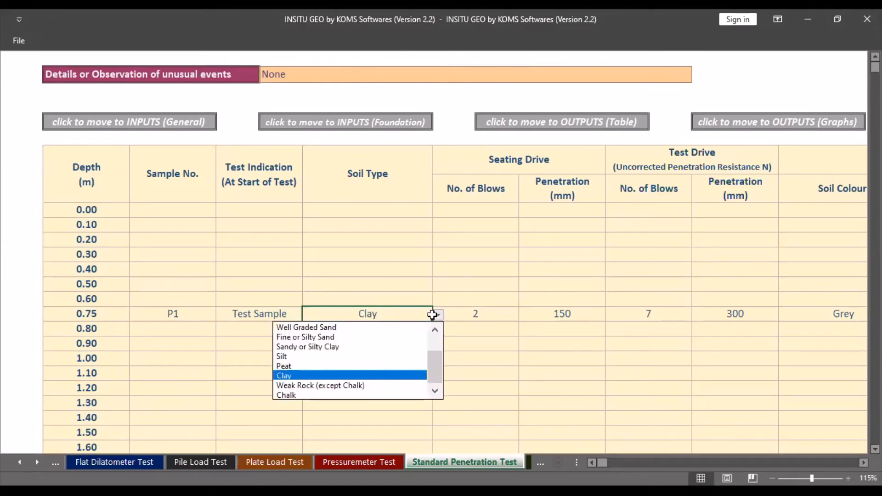
{"action": "left_click", "coordinate": [388, 338]}
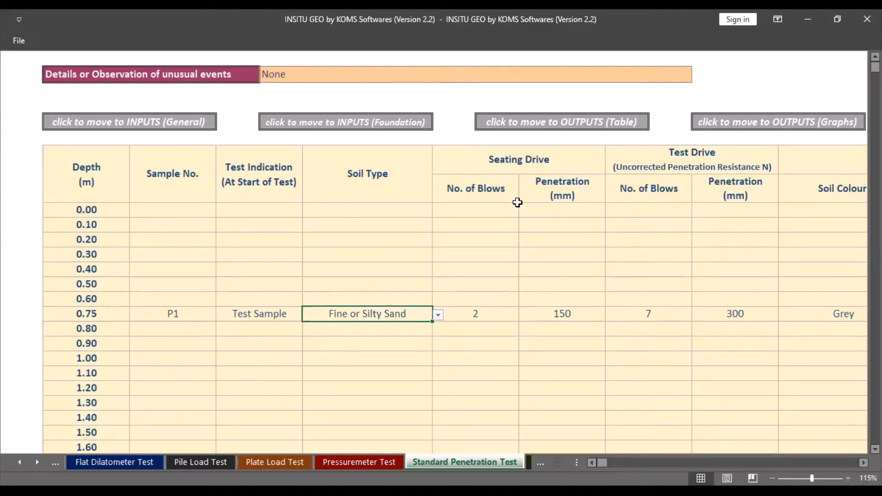
Step: Check the seating drive, test drive and remarks entries of sample P1 across the 0.75 m row
{"action": "key", "text": "Right"}
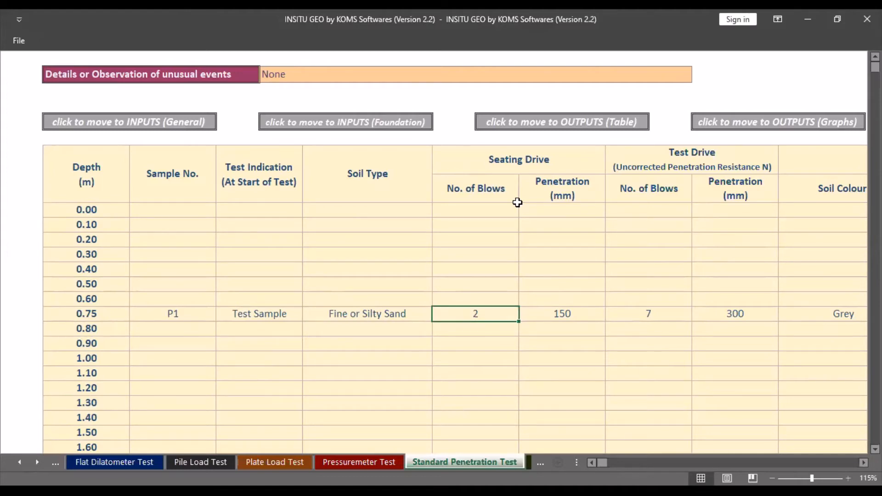
{"action": "key", "text": "Right"}
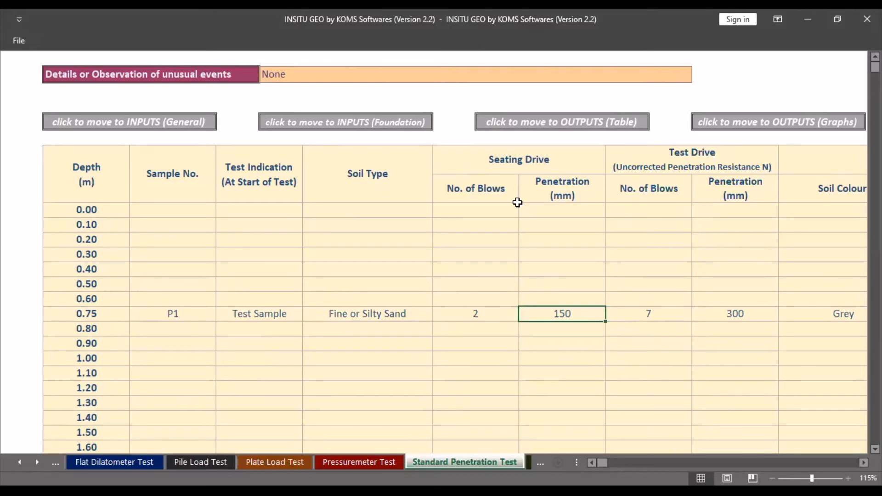
{"action": "key", "text": "Right"}
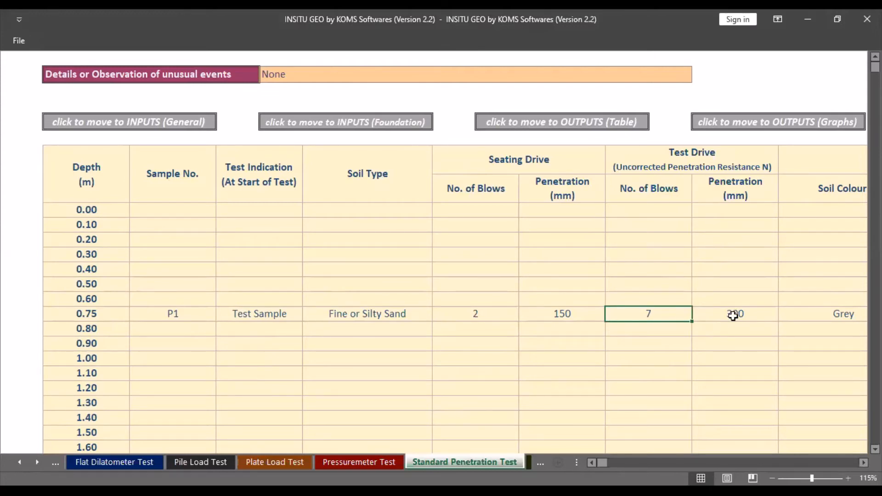
{"action": "key", "text": "Right"}
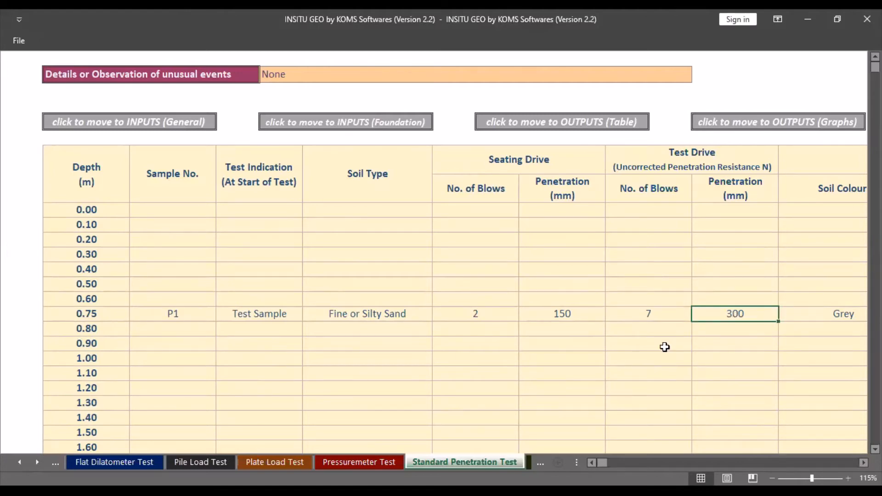
{"action": "key", "text": "Right"}
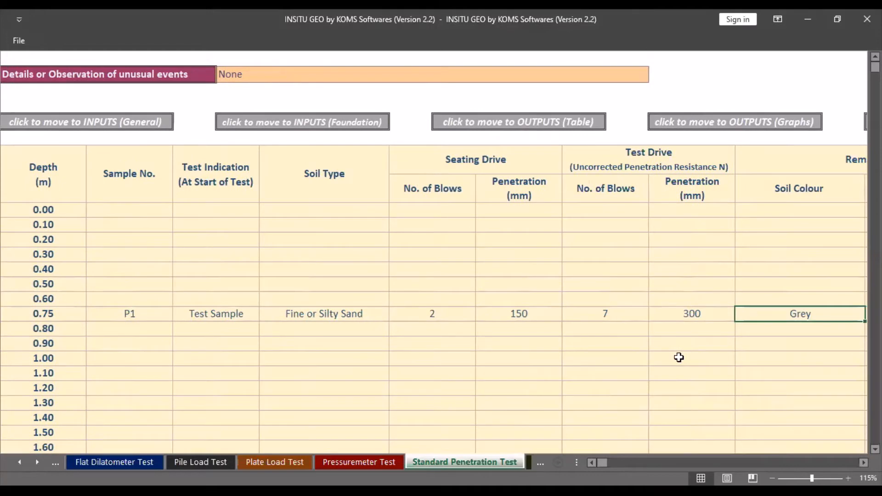
{"action": "key", "text": "Right"}
{"action": "key", "text": "Left"}
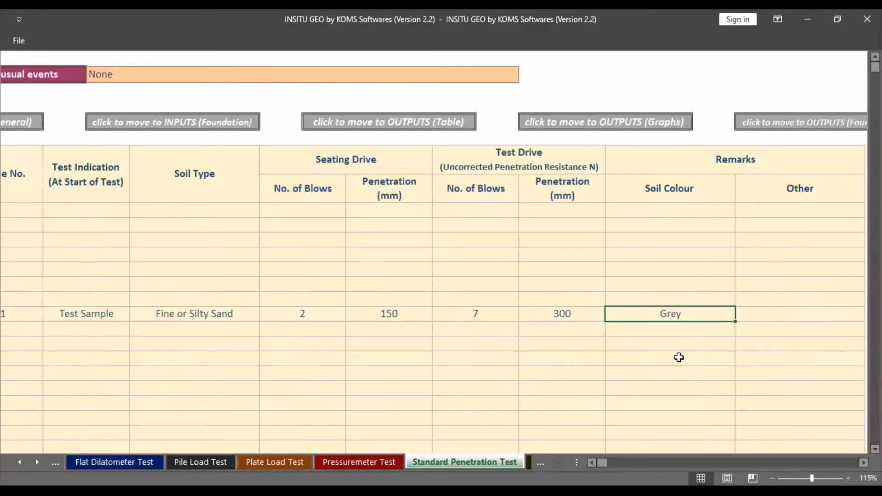
{"action": "key", "text": "Left"}
{"action": "key", "text": "Left"}
{"action": "key", "text": "Right"}
{"action": "key", "text": "Right"}
{"action": "key", "text": "Right"}
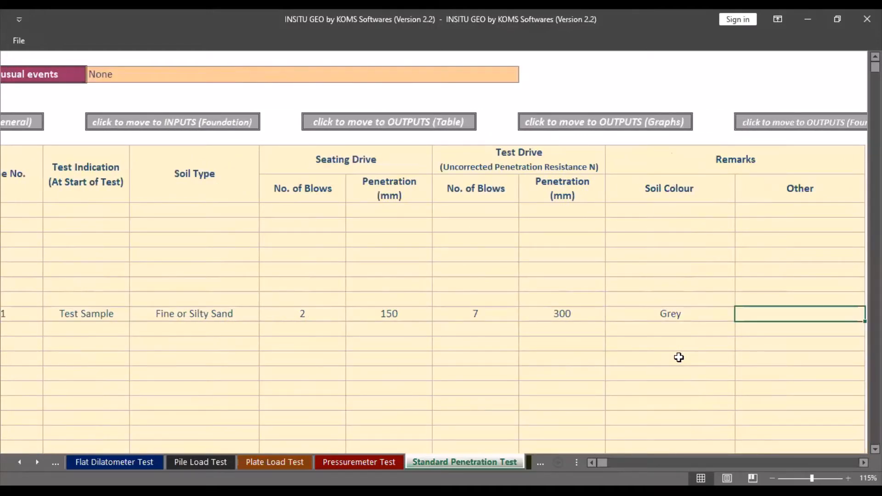
Step: Return to the depth entry of sample P1 and follow the depth column down to the 2.25 m row
{"action": "key", "text": "Left"}
{"action": "key", "text": "Left"}
{"action": "key", "text": "Left"}
{"action": "key", "text": "Left"}
{"action": "key", "text": "Left"}
{"action": "key", "text": "Left"}
{"action": "key", "text": "Left"}
{"action": "key", "text": "Left"}
{"action": "key", "text": "Left"}
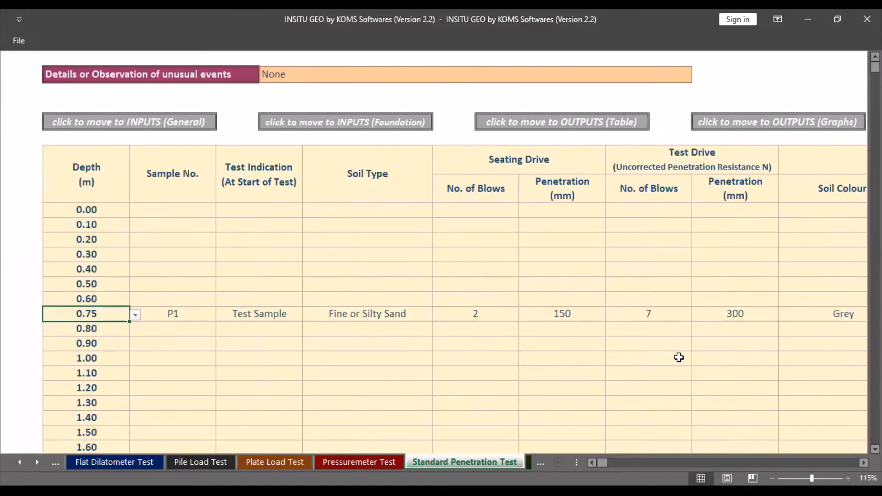
{"action": "key", "text": "Down"}
{"action": "key", "text": "Down"}
{"action": "key", "text": "Down"}
{"action": "key", "text": "Down"}
{"action": "key", "text": "Down"}
{"action": "key", "text": "Down"}
{"action": "key", "text": "Down"}
{"action": "key", "text": "Down"}
{"action": "key", "text": "Down"}
{"action": "key", "text": "Down"}
{"action": "key", "text": "Down"}
{"action": "key", "text": "Down"}
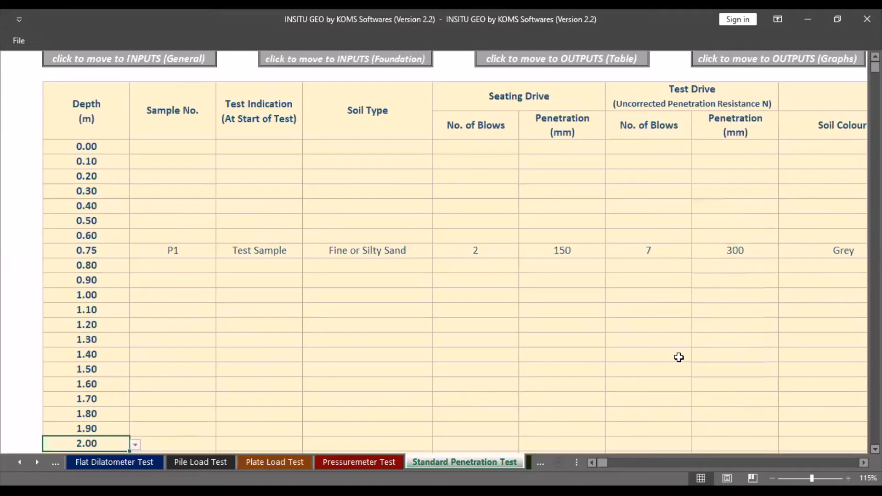
{"action": "key", "text": "Down"}
{"action": "key", "text": "Down"}
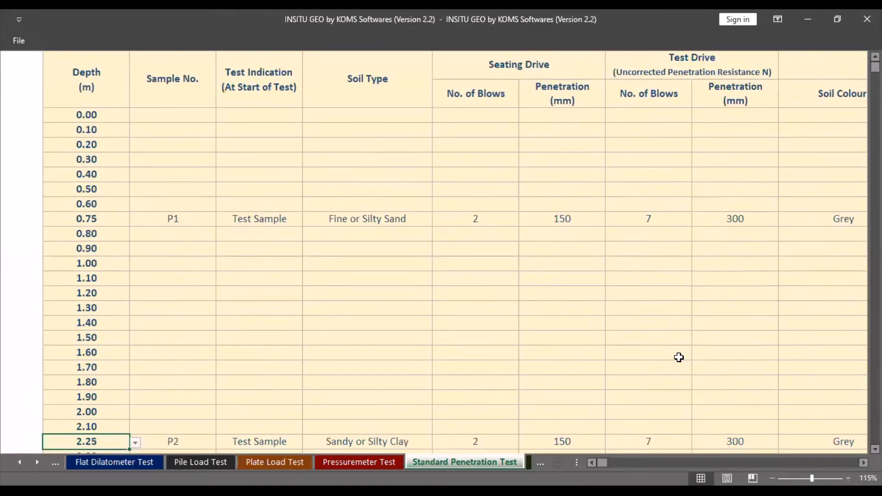
Step: Check the entries of sample P2 at 2.25 m depth, from sample number and soil type to test drive and soil colour
{"action": "key", "text": "Right"}
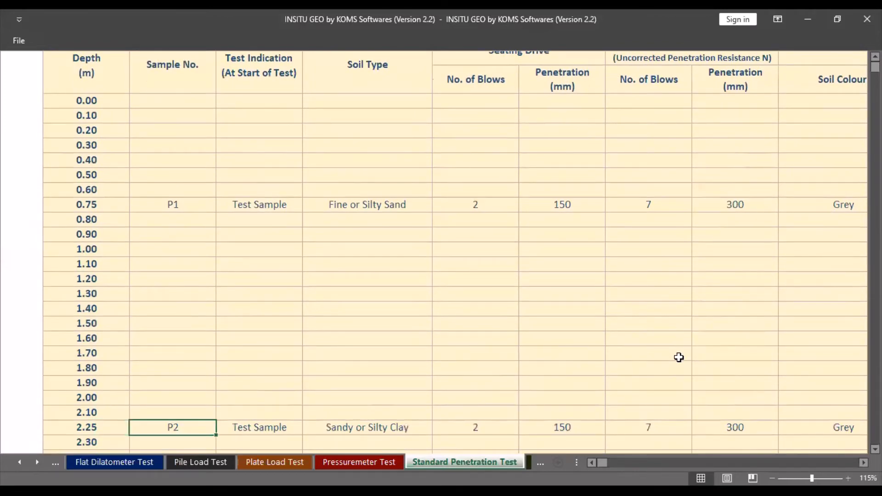
{"action": "key", "text": "Right"}
{"action": "key", "text": "Right"}
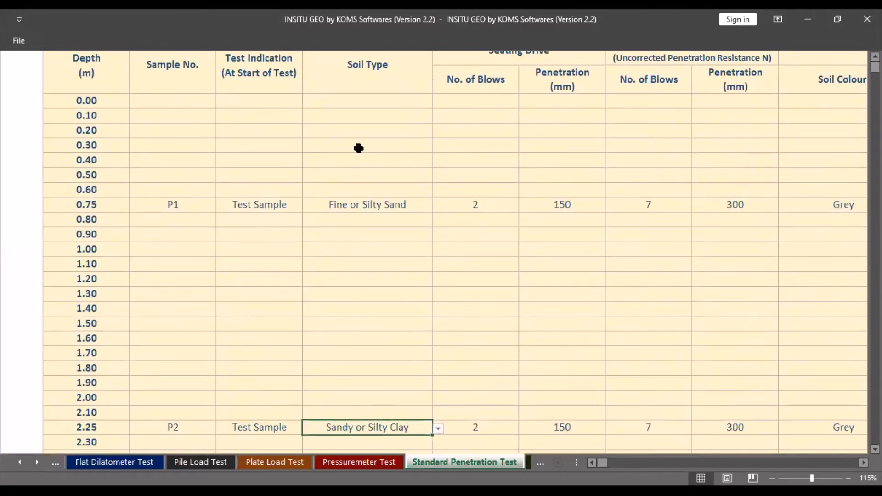
{"action": "scroll", "coordinate": [359, 147], "scroll_direction": "down", "scroll_amount": 2}
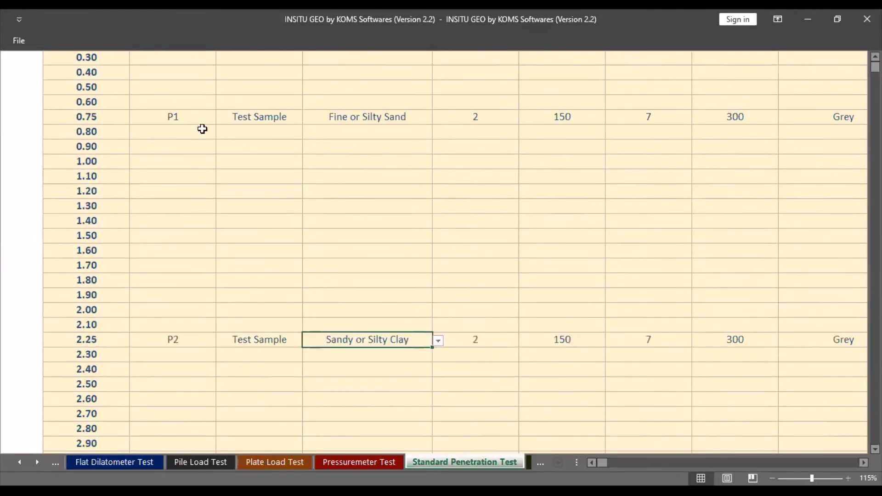
{"action": "left_click", "coordinate": [438, 339]}
{"action": "left_click", "coordinate": [578, 378]}
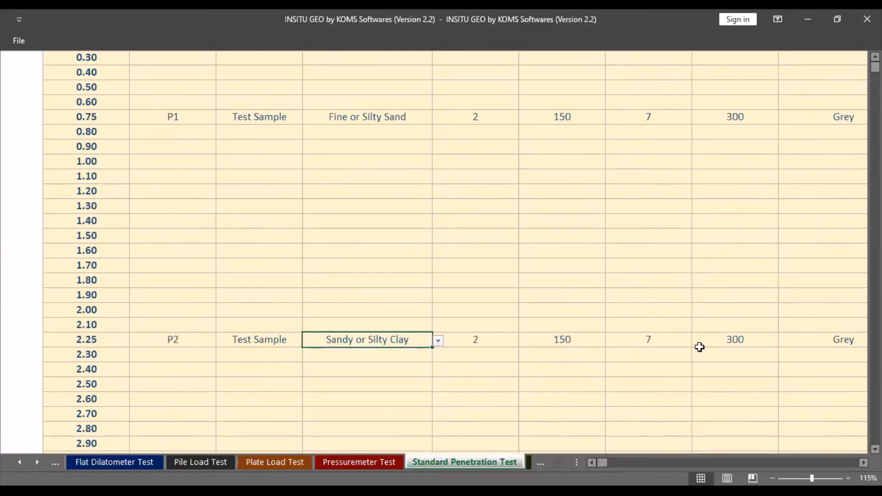
{"action": "left_click", "coordinate": [666, 348]}
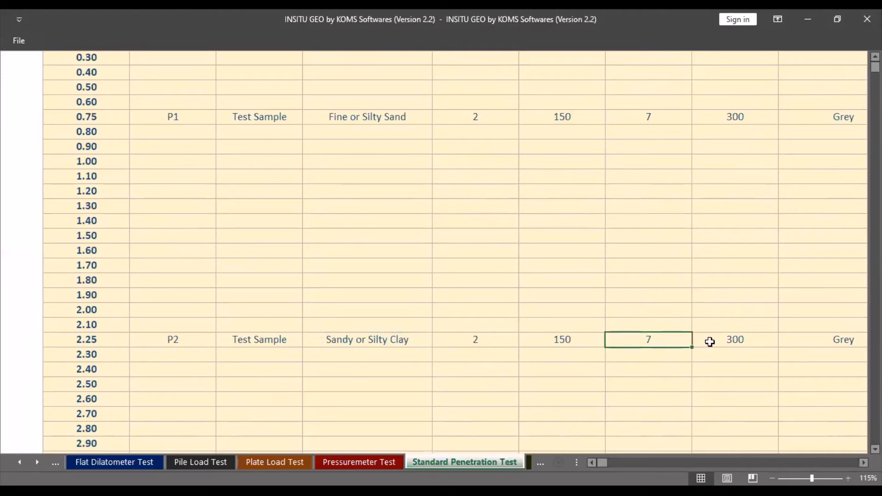
{"action": "left_click", "coordinate": [755, 348]}
{"action": "left_click", "coordinate": [822, 341]}
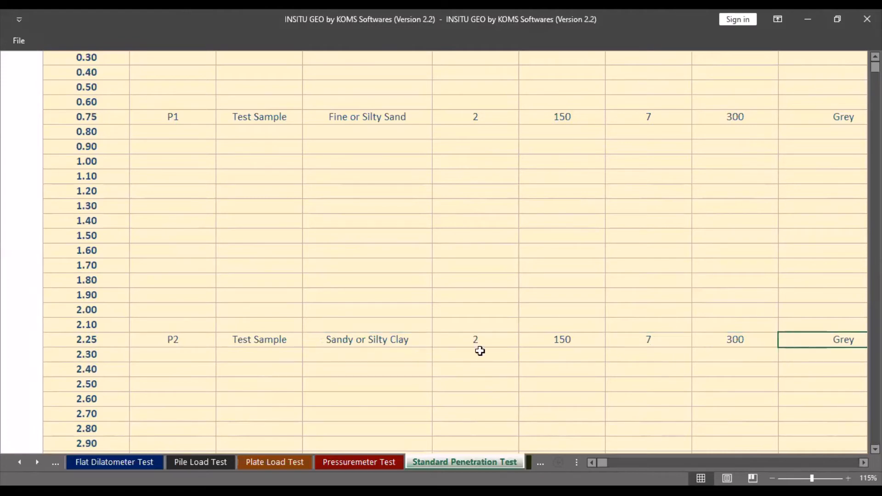
Step: Look through the remaining sample rows of the test data table down to 20.25 m depth
{"action": "scroll", "coordinate": [338, 362], "scroll_direction": "down", "scroll_amount": 2}
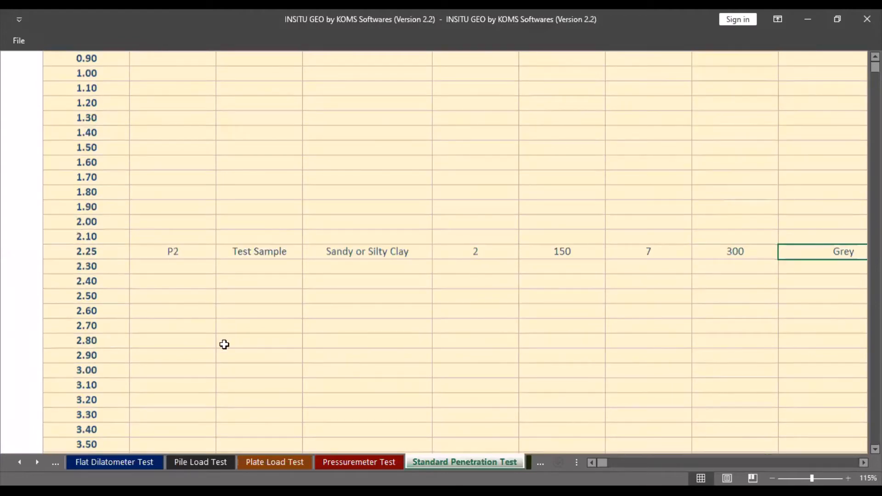
{"action": "scroll", "coordinate": [406, 319], "scroll_direction": "down", "scroll_amount": 4}
{"action": "scroll", "coordinate": [303, 327], "scroll_direction": "down", "scroll_amount": 1}
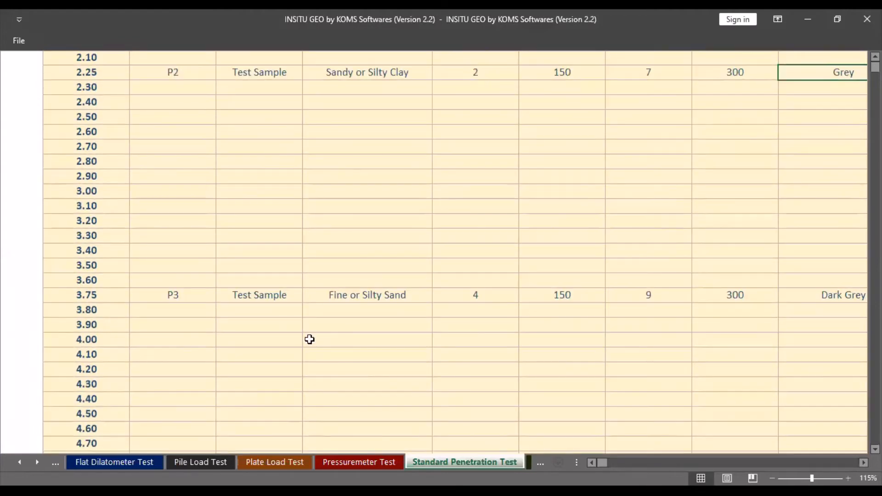
{"action": "scroll", "coordinate": [310, 342], "scroll_direction": "down", "scroll_amount": 10}
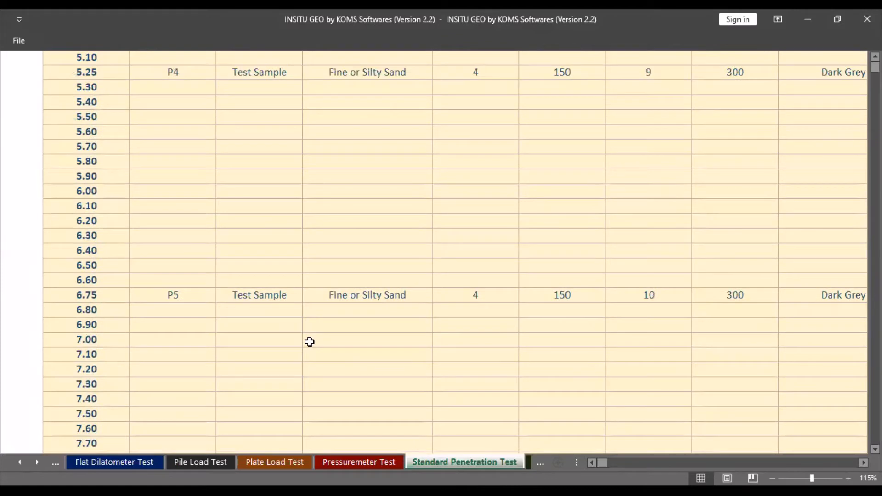
{"action": "scroll", "coordinate": [309, 341], "scroll_direction": "down", "scroll_amount": 20}
{"action": "scroll", "coordinate": [307, 344], "scroll_direction": "down", "scroll_amount": 4}
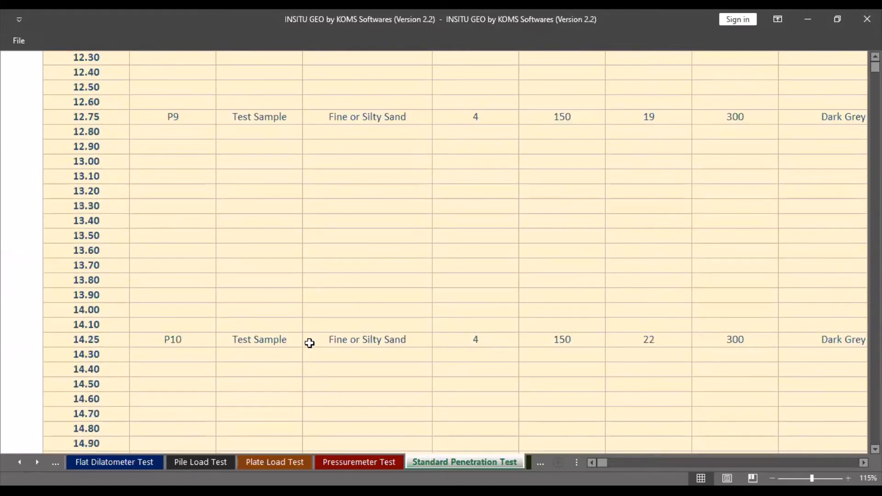
{"action": "scroll", "coordinate": [310, 343], "scroll_direction": "down", "scroll_amount": 4}
{"action": "scroll", "coordinate": [311, 343], "scroll_direction": "down", "scroll_amount": 8}
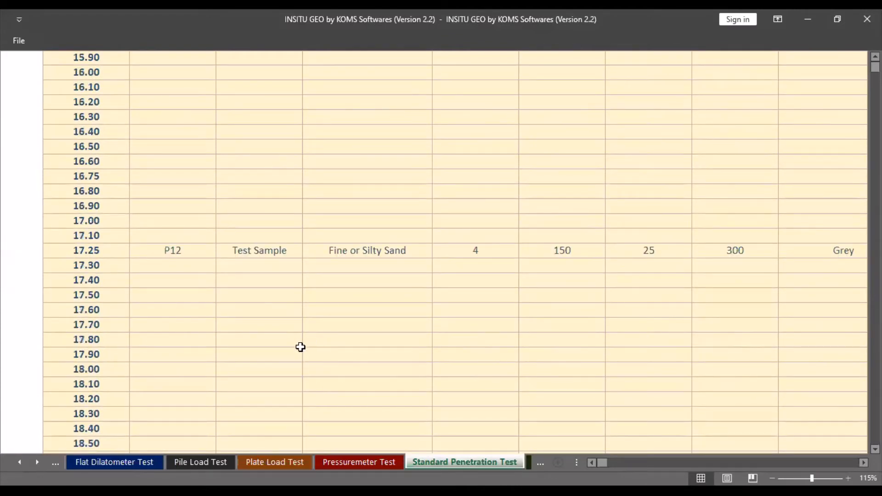
{"action": "scroll", "coordinate": [302, 349], "scroll_direction": "down", "scroll_amount": 6}
{"action": "scroll", "coordinate": [185, 339], "scroll_direction": "down", "scroll_amount": 2}
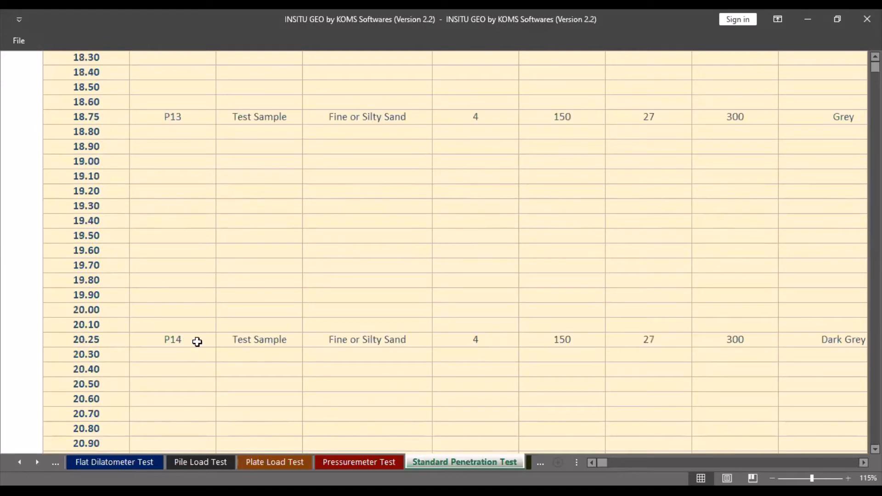
Step: Check the sample number, test indication, soil type options, seating drive values and test drive blow count of sample P14 at 20.25 m
{"action": "left_click", "coordinate": [197, 340]}
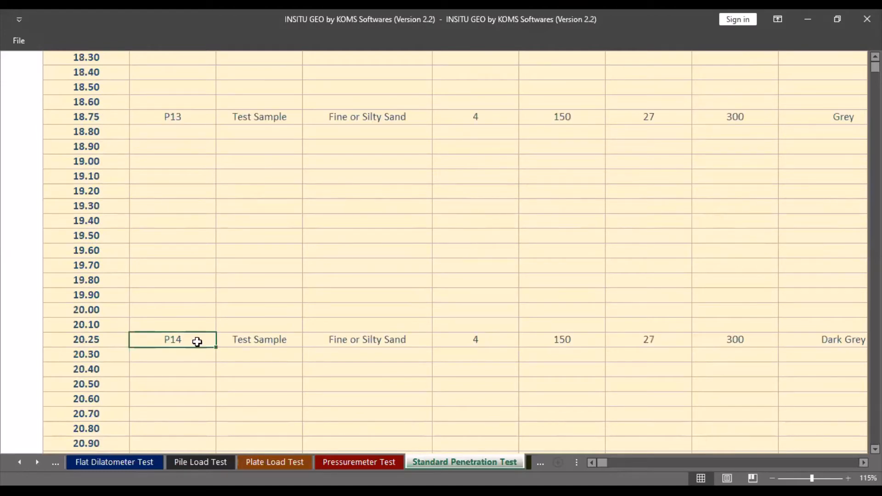
{"action": "left_click", "coordinate": [282, 345]}
{"action": "left_click", "coordinate": [425, 343]}
{"action": "left_click", "coordinate": [438, 340]}
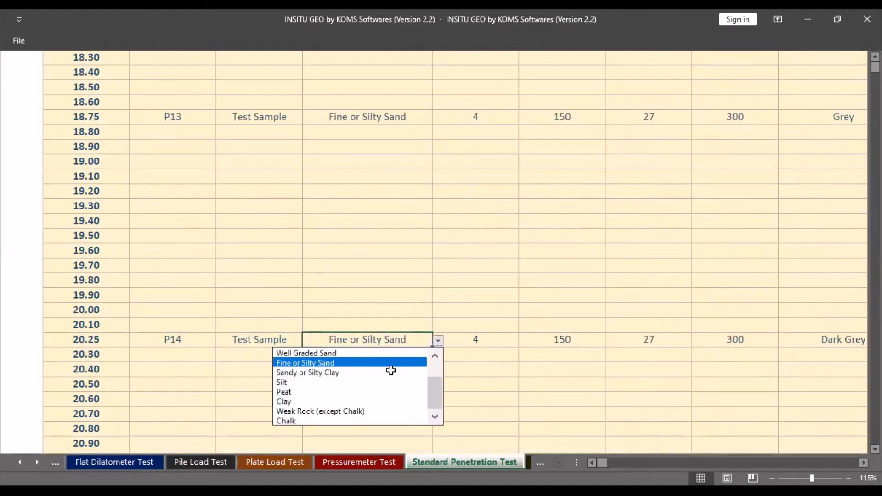
{"action": "left_click", "coordinate": [631, 338]}
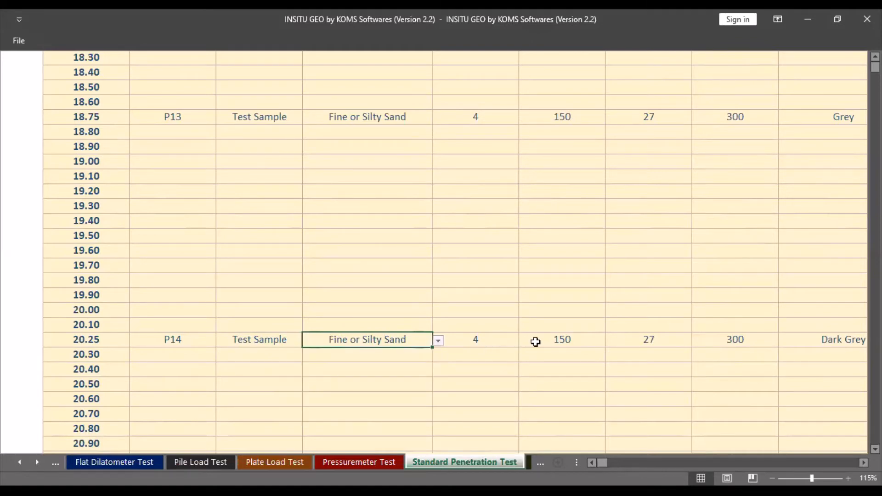
{"action": "left_click", "coordinate": [489, 339]}
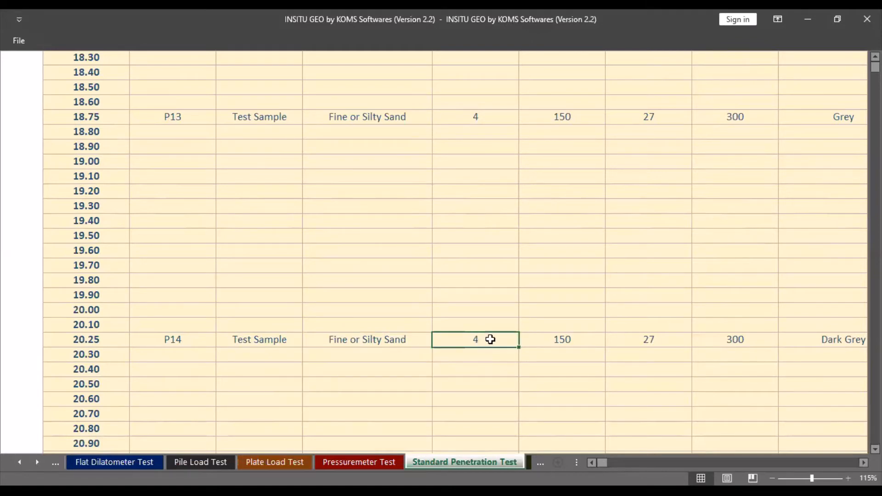
{"action": "left_click", "coordinate": [568, 340]}
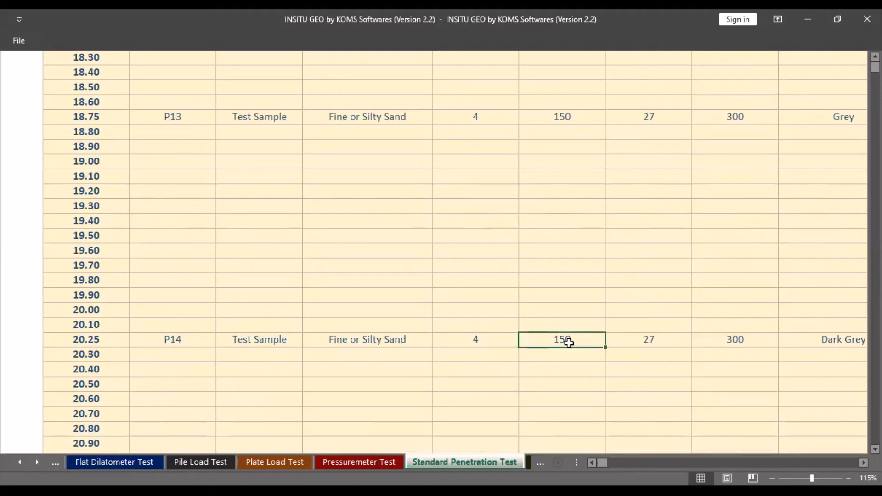
{"action": "left_click", "coordinate": [673, 346]}
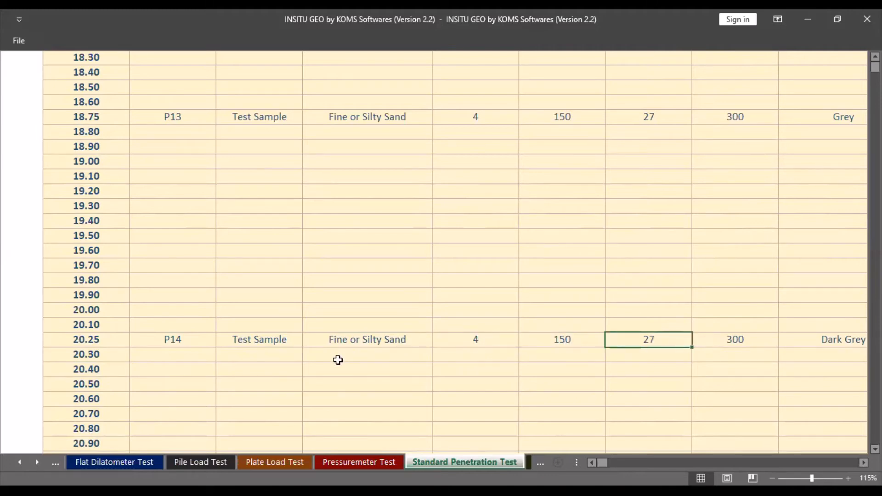
Step: Enter sample p15 at 21.70 m depth as a Test Sample with soil type Well Graded Sand
{"action": "scroll", "coordinate": [338, 360], "scroll_direction": "down", "scroll_amount": 2}
{"action": "scroll", "coordinate": [338, 360], "scroll_direction": "down", "scroll_amount": 2}
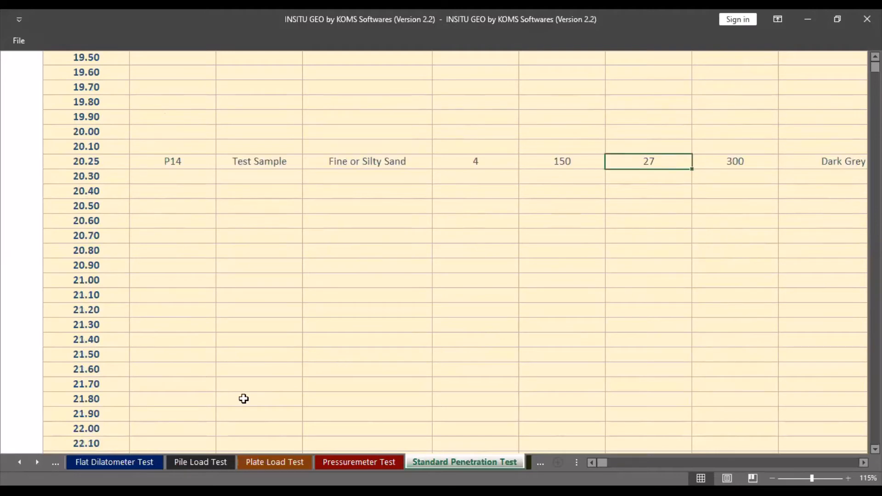
{"action": "scroll", "coordinate": [242, 399], "scroll_direction": "down", "scroll_amount": 2}
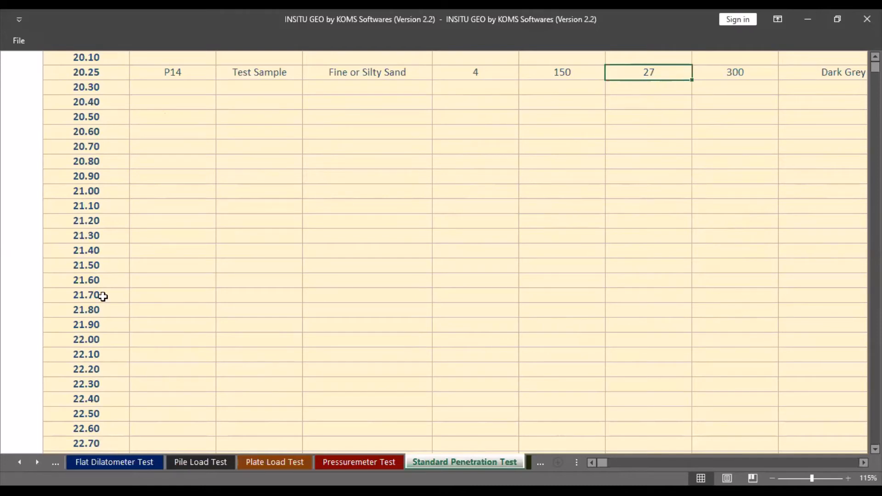
{"action": "left_click", "coordinate": [168, 294]}
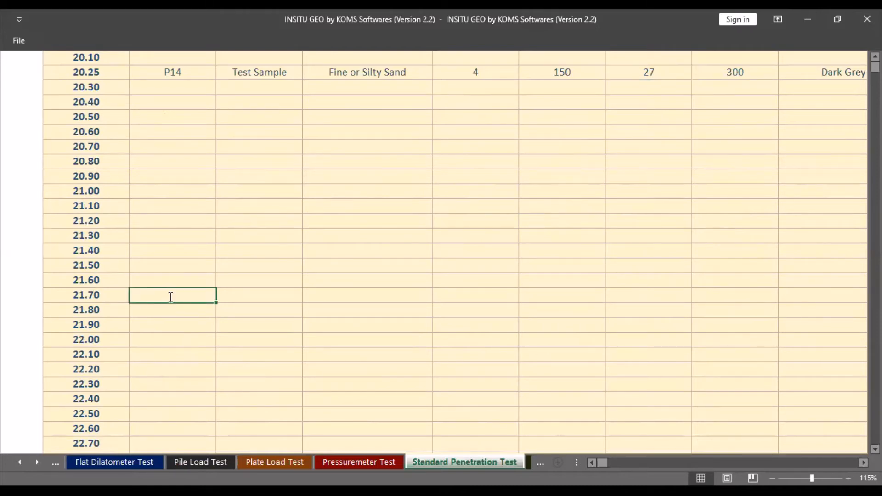
{"action": "type", "text": "P1"}
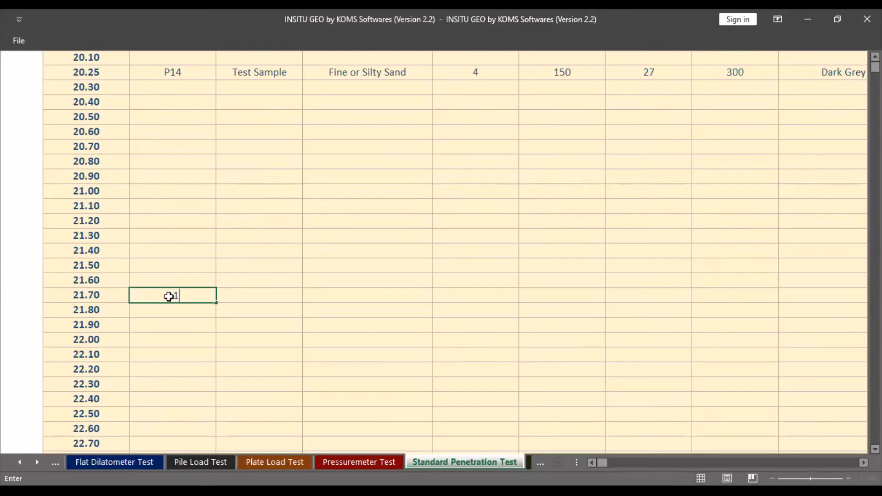
{"action": "type", "text": "5"}
{"action": "key", "text": "Tab"}
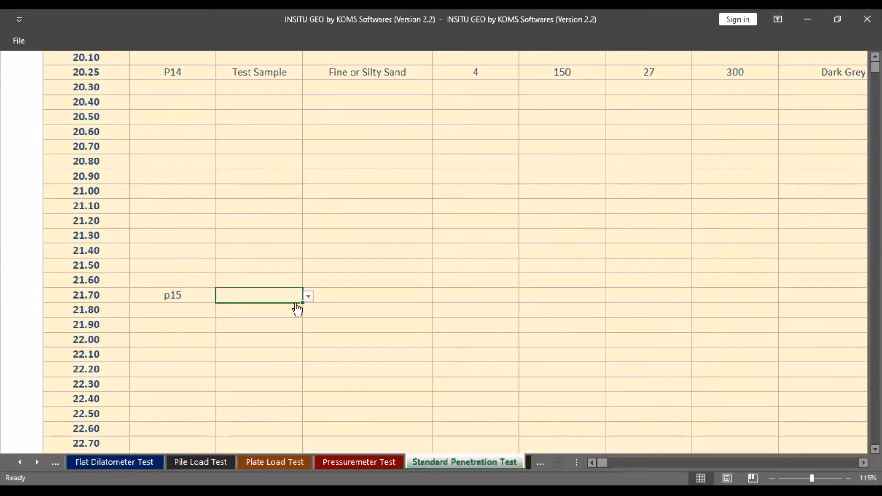
{"action": "left_click", "coordinate": [307, 298]}
{"action": "left_click", "coordinate": [283, 308]}
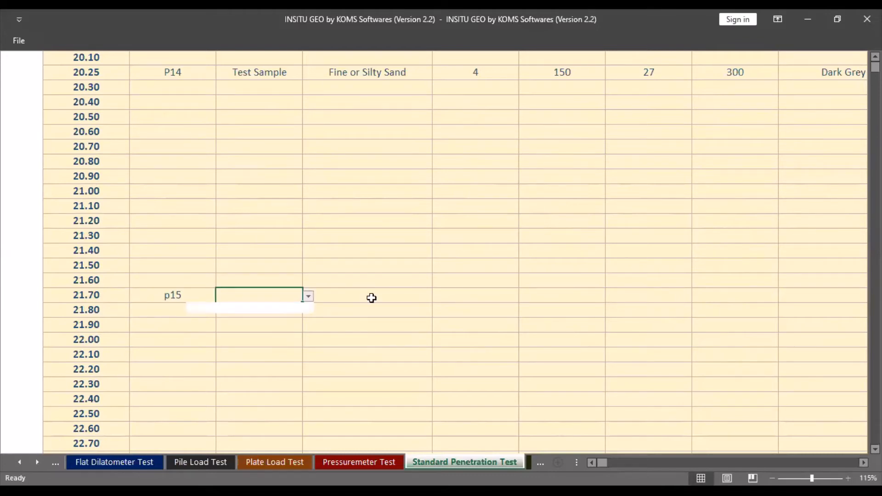
{"action": "left_click", "coordinate": [373, 298]}
{"action": "left_click", "coordinate": [436, 300]}
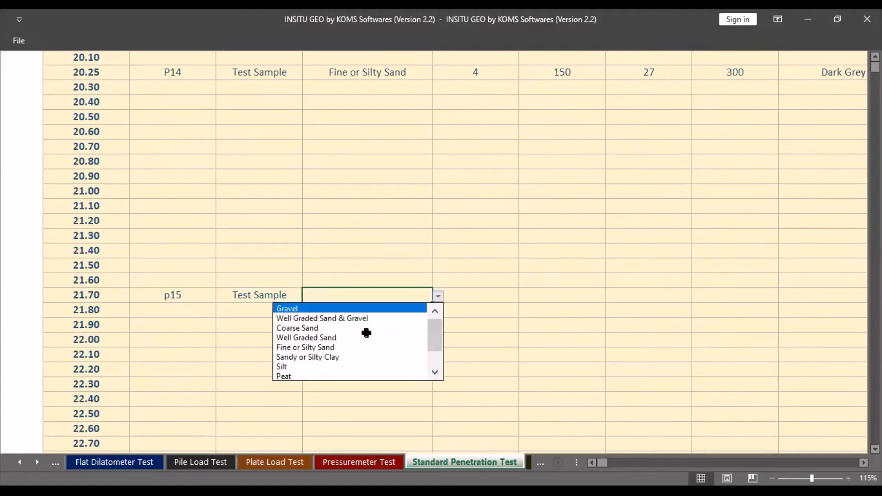
{"action": "key", "text": "Return"}
Step: Fill in the 21.70 m row with seating drive values 4 and 150 and test drive values 28 and 300
{"action": "left_click", "coordinate": [495, 301]}
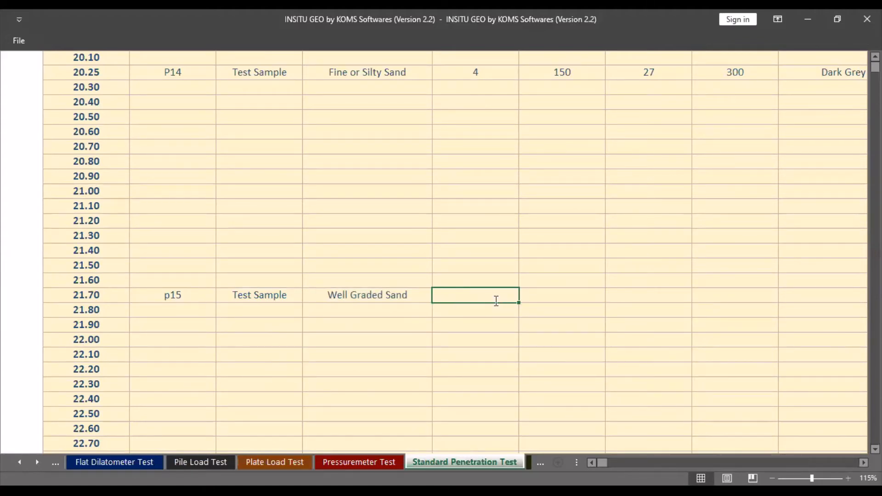
{"action": "type", "text": "4"}
{"action": "key", "text": "Tab"}
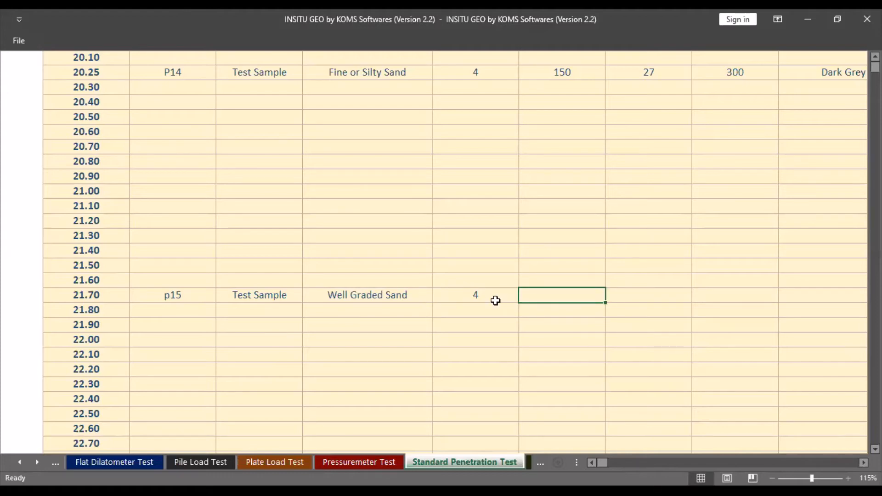
{"action": "type", "text": "150"}
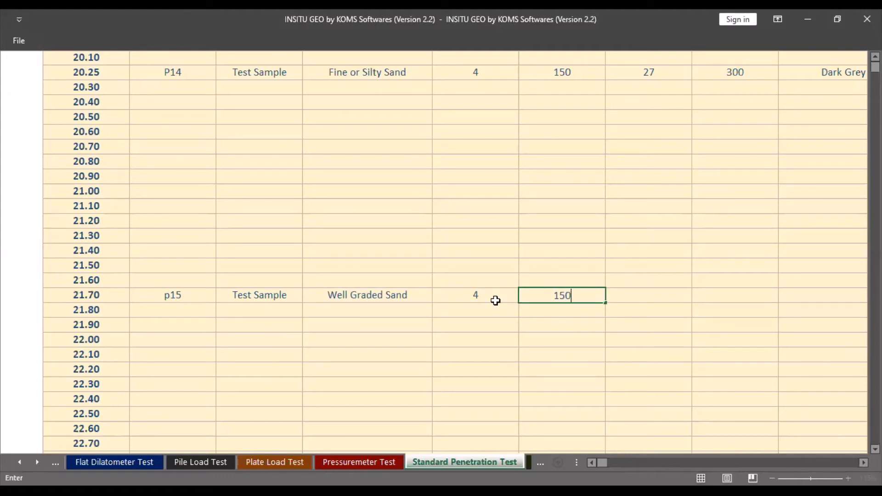
{"action": "key", "text": "Tab"}
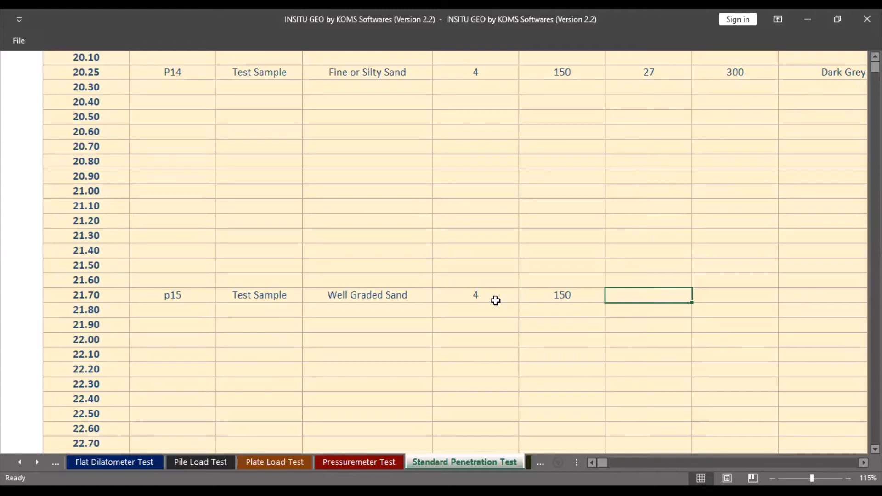
{"action": "type", "text": "2"}
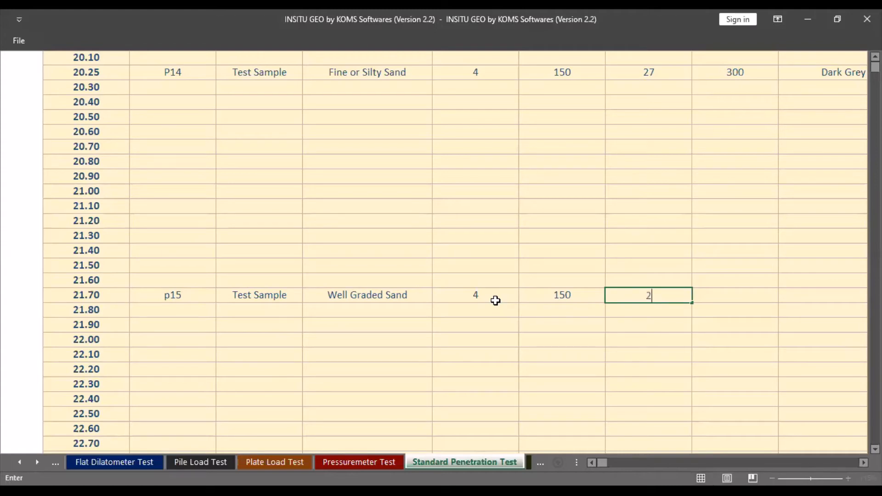
{"action": "type", "text": "8"}
{"action": "key", "text": "Tab"}
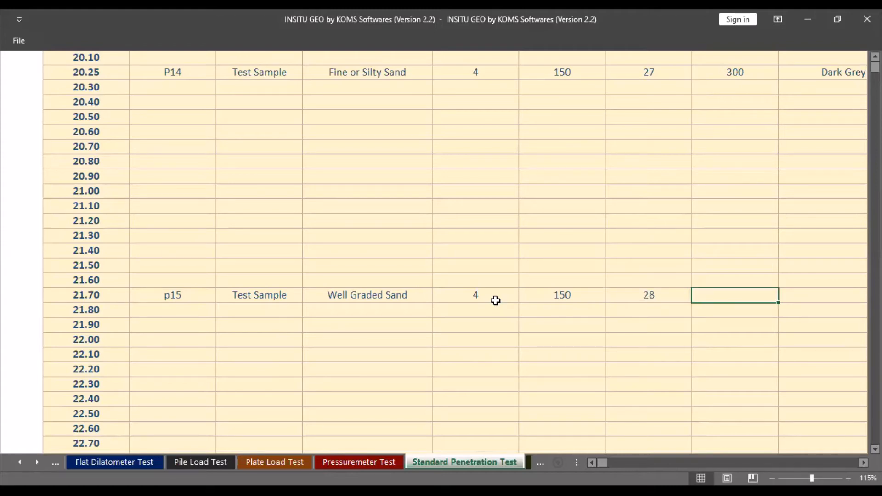
{"action": "type", "text": "300"}
{"action": "key", "text": "Tab"}
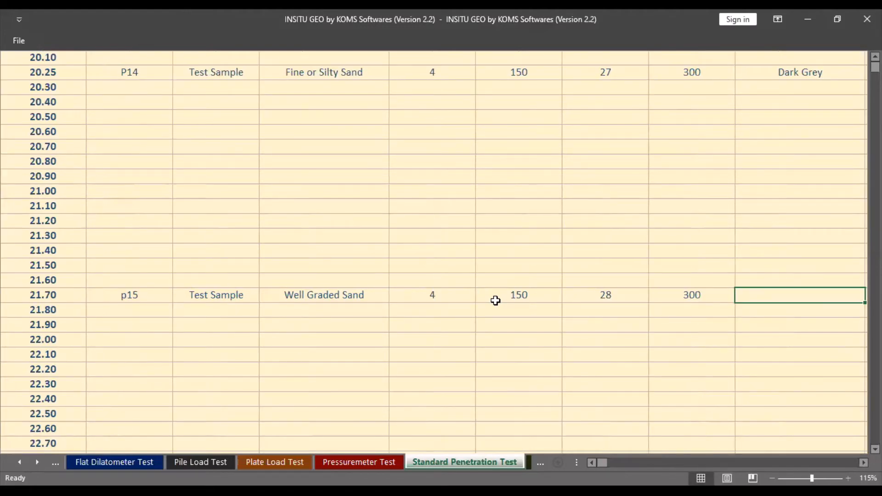
Step: Clear all the entries in the 21.70 m row, from the test drive values back to the sample number
{"action": "key", "text": "Left"}
{"action": "key", "text": "Delete"}
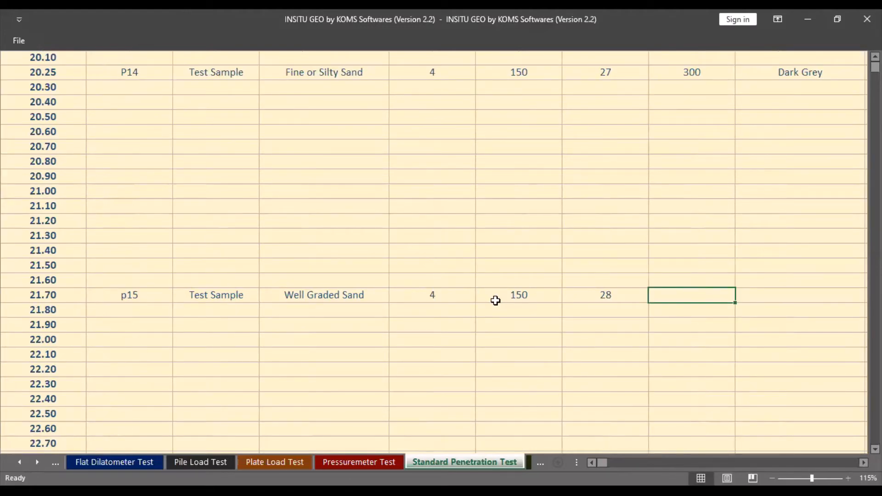
{"action": "key", "text": "Left"}
{"action": "key", "text": "Delete"}
{"action": "key", "text": "Left"}
{"action": "key", "text": "Delete"}
{"action": "key", "text": "Left"}
{"action": "key", "text": "Delete"}
{"action": "key", "text": "Left"}
{"action": "key", "text": "Delete"}
{"action": "key", "text": "Left"}
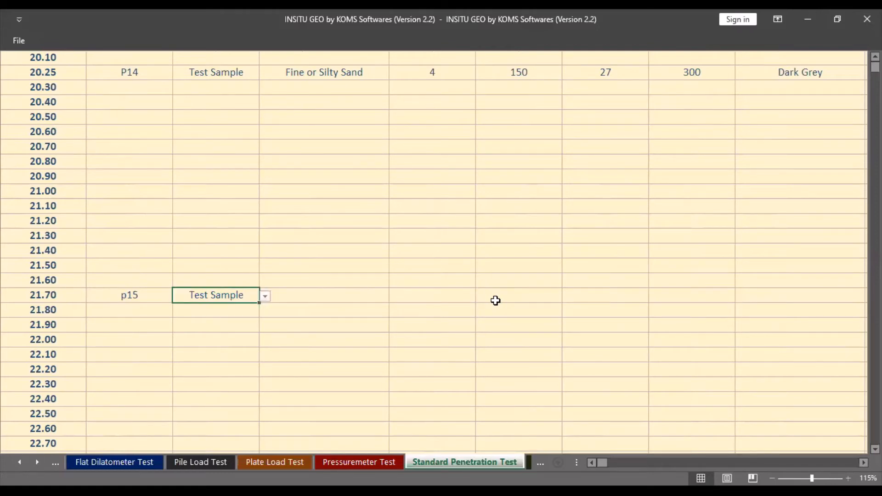
{"action": "key", "text": "Delete"}
{"action": "key", "text": "Left"}
{"action": "key", "text": "Delete"}
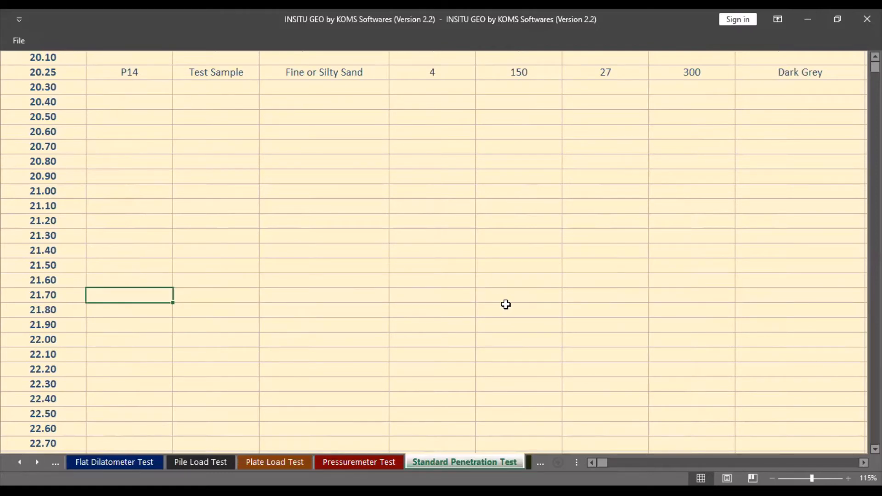
Step: Return to the top of the test data and go to the output table of the Standard Penetration Test sheet
{"action": "scroll", "coordinate": [506, 305], "scroll_direction": "up", "scroll_amount": 12}
{"action": "scroll", "coordinate": [505, 304], "scroll_direction": "up", "scroll_amount": 20}
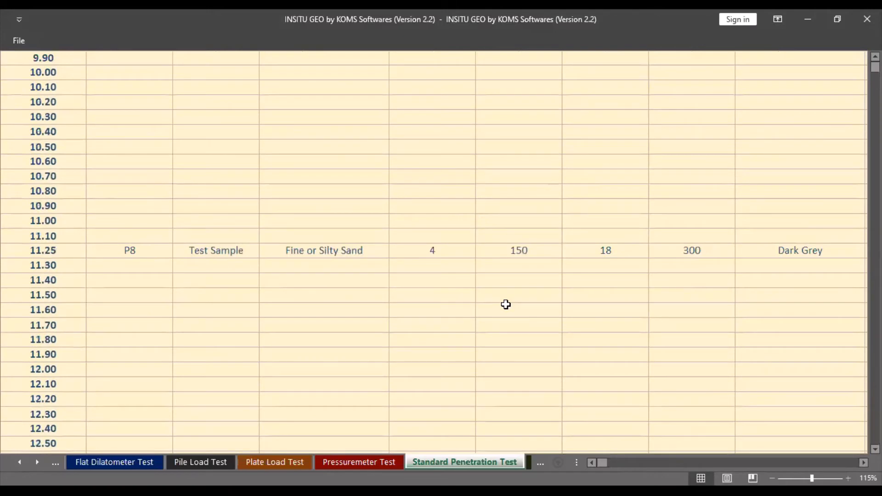
{"action": "scroll", "coordinate": [505, 304], "scroll_direction": "up", "scroll_amount": 12}
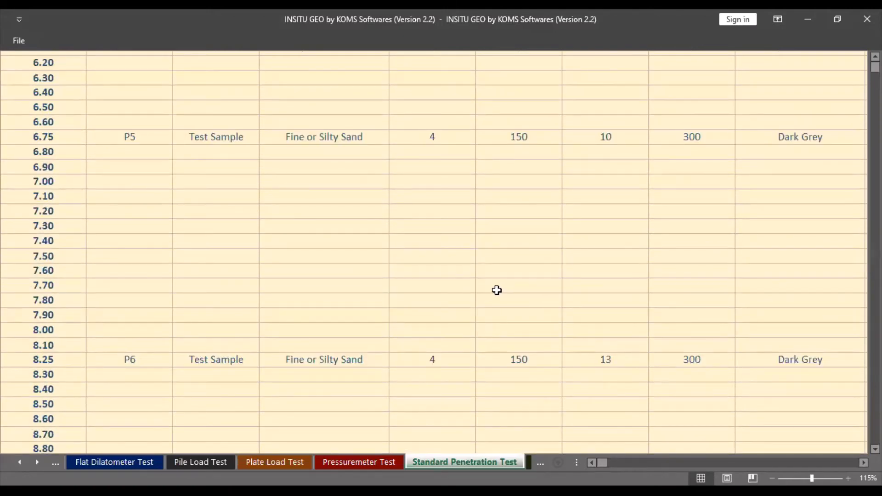
{"action": "scroll", "coordinate": [497, 290], "scroll_direction": "up", "scroll_amount": 15}
{"action": "scroll", "coordinate": [489, 325], "scroll_direction": "up", "scroll_amount": 10}
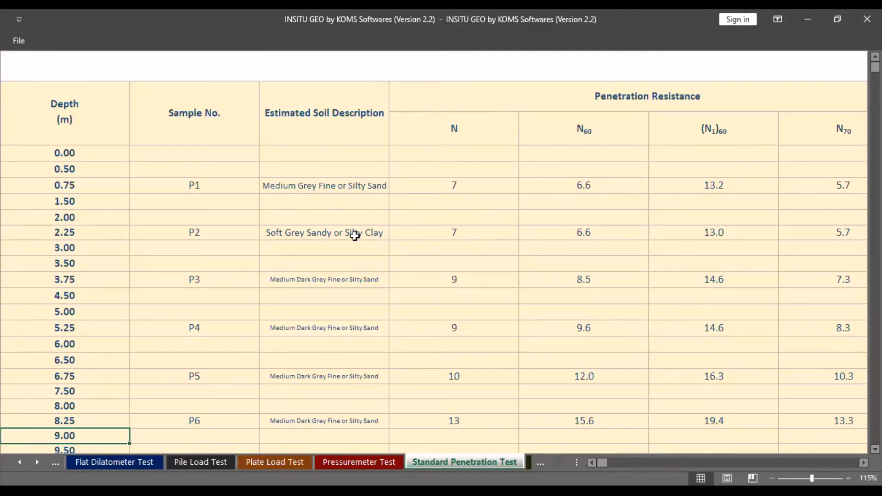
Step: Look through the output table's sample numbers and estimated soil descriptions down to 20.25 m depth, and return to its heading
{"action": "scroll", "coordinate": [346, 242], "scroll_direction": "down", "scroll_amount": 2}
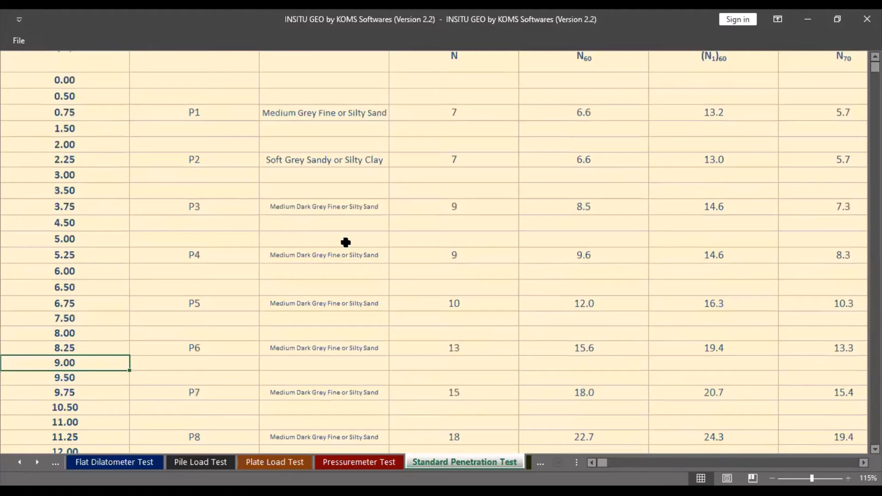
{"action": "scroll", "coordinate": [346, 243], "scroll_direction": "down", "scroll_amount": 8}
{"action": "scroll", "coordinate": [346, 242], "scroll_direction": "down", "scroll_amount": 1}
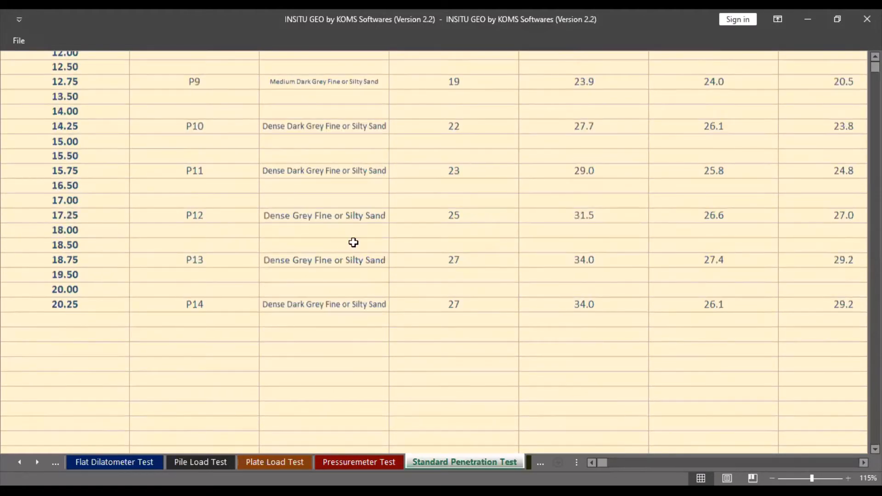
{"action": "scroll", "coordinate": [353, 242], "scroll_direction": "up", "scroll_amount": 1}
{"action": "scroll", "coordinate": [634, 251], "scroll_direction": "up", "scroll_amount": 11}
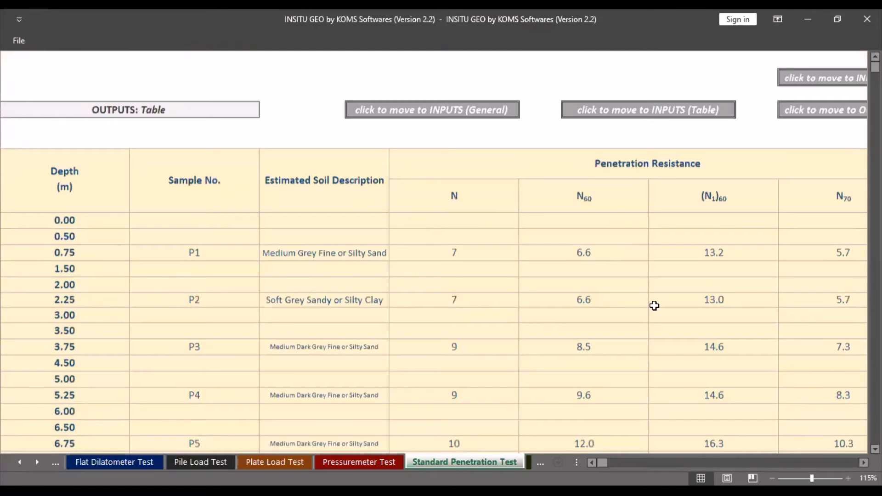
{"action": "scroll", "coordinate": [830, 422], "scroll_direction": "up", "scroll_amount": 1}
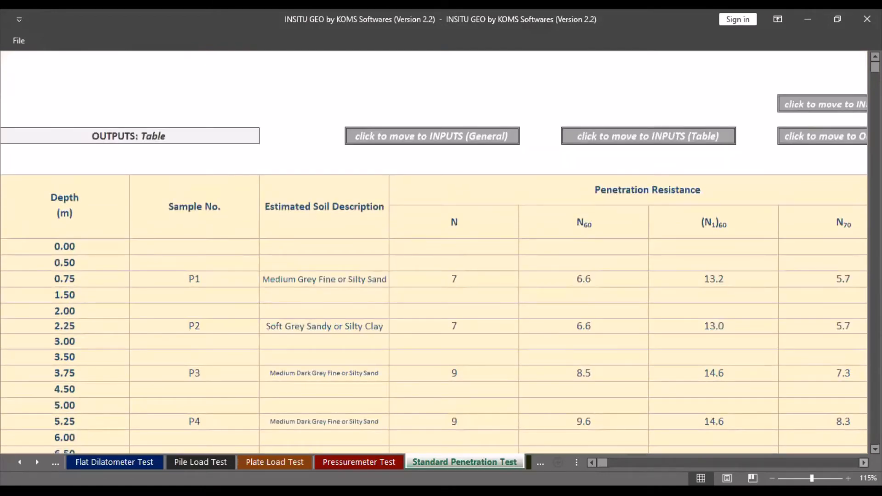
Step: Examine the penetration resistance, estimated unit weight and estimated cone penetration resistance columns of the output table
{"action": "scroll", "coordinate": [812, 441], "scroll_direction": "right", "scroll_amount": 1}
{"action": "scroll", "coordinate": [469, 246], "scroll_direction": "right", "scroll_amount": 2}
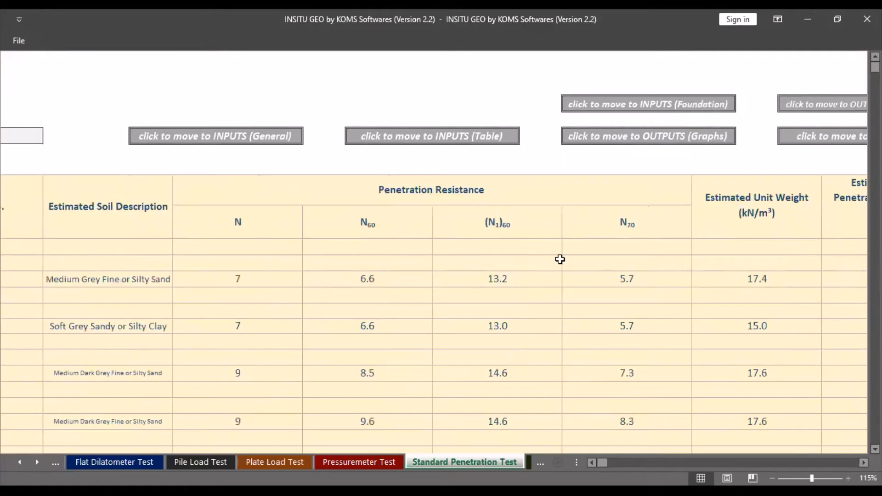
{"action": "scroll", "coordinate": [538, 275], "scroll_direction": "down", "scroll_amount": 2}
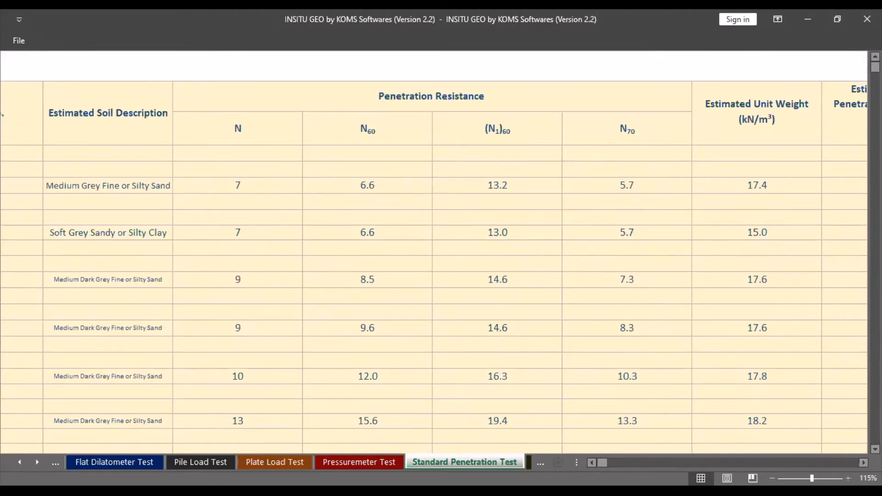
{"action": "scroll", "coordinate": [616, 305], "scroll_direction": "right", "scroll_amount": 1}
{"action": "scroll", "coordinate": [616, 305], "scroll_direction": "right", "scroll_amount": 3}
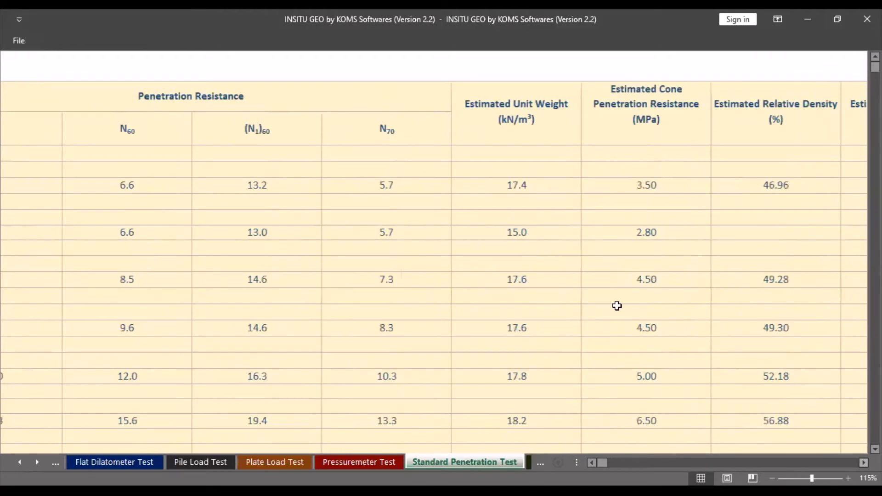
{"action": "scroll", "coordinate": [616, 306], "scroll_direction": "right", "scroll_amount": 1}
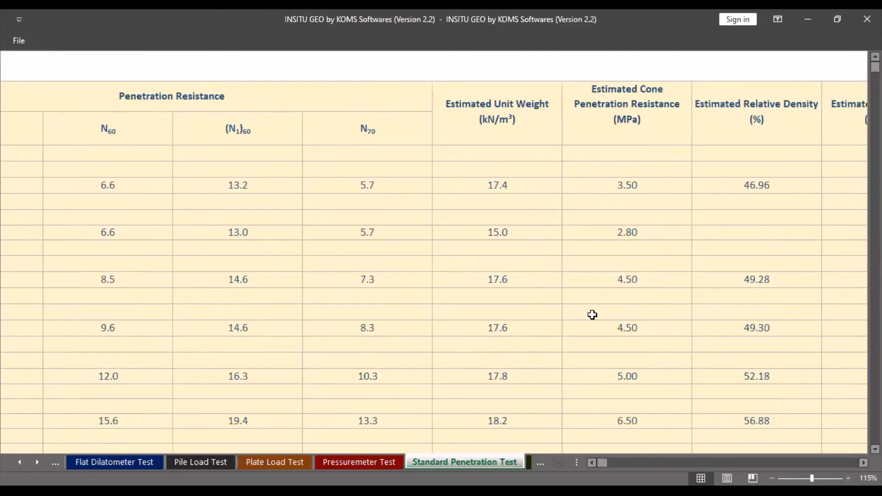
{"action": "scroll", "coordinate": [592, 315], "scroll_direction": "down", "scroll_amount": 2}
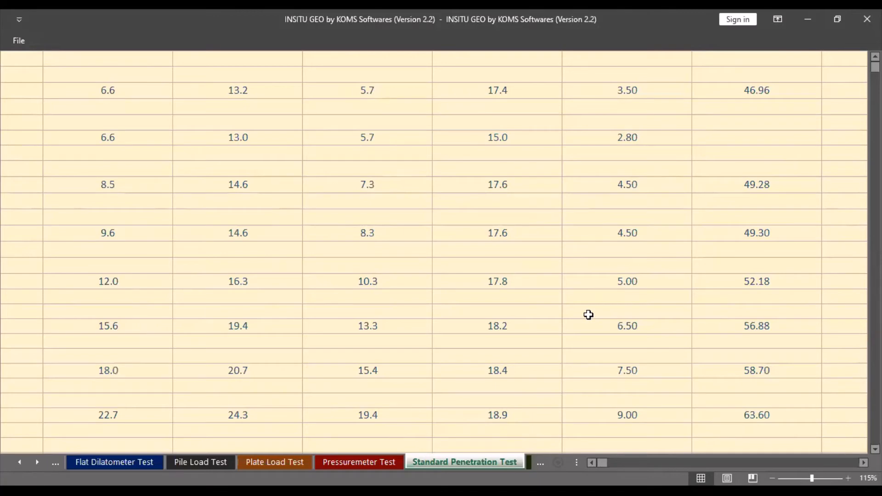
{"action": "scroll", "coordinate": [595, 312], "scroll_direction": "up", "scroll_amount": 2}
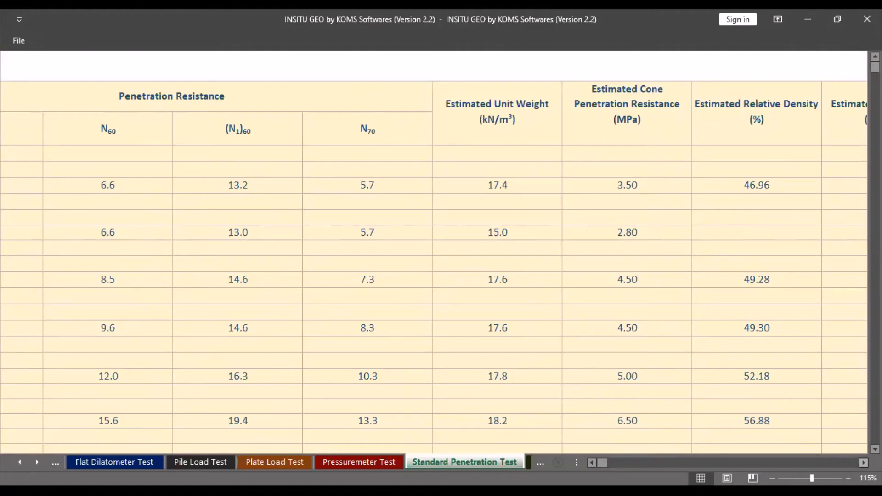
Step: Examine the estimated relative density, friction angle and undrained shear strength columns, and compare them with the soil description of sample P2
{"action": "left_click", "coordinate": [863, 463]}
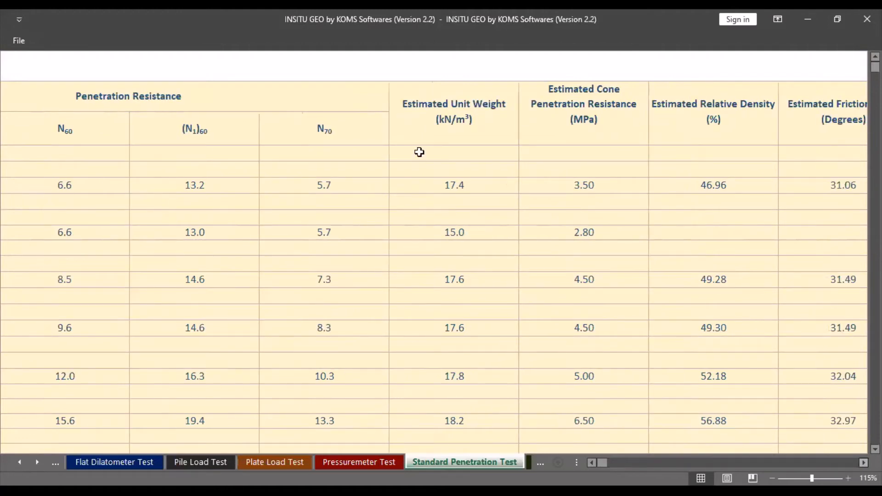
{"action": "scroll", "coordinate": [419, 151], "scroll_direction": "right", "scroll_amount": 1}
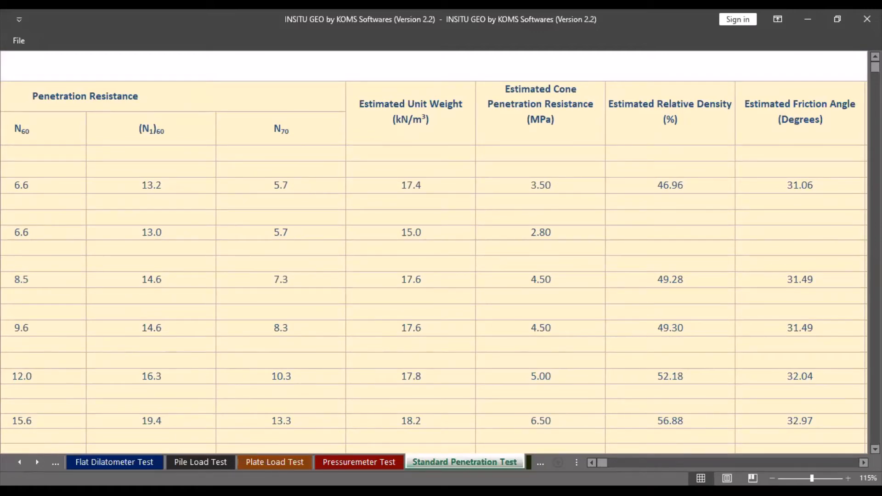
{"action": "scroll", "coordinate": [813, 398], "scroll_direction": "right", "scroll_amount": 1}
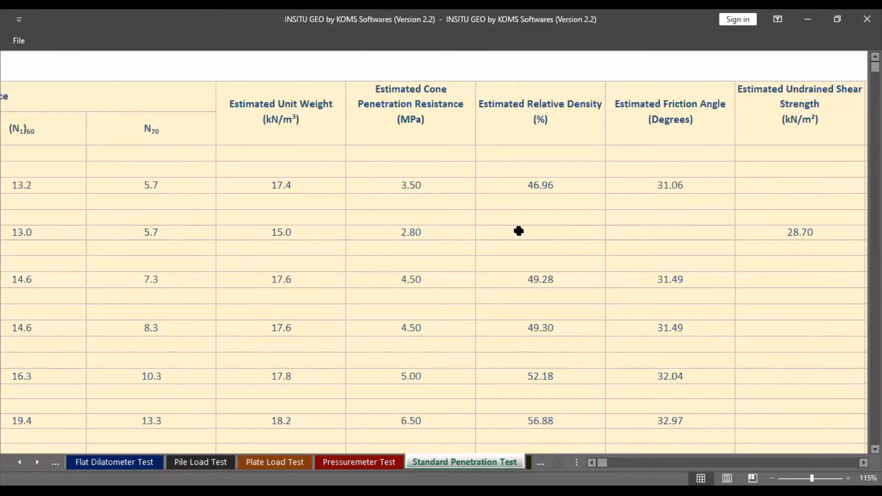
{"action": "scroll", "coordinate": [519, 231], "scroll_direction": "left", "scroll_amount": 3}
{"action": "scroll", "coordinate": [519, 231], "scroll_direction": "left", "scroll_amount": 2}
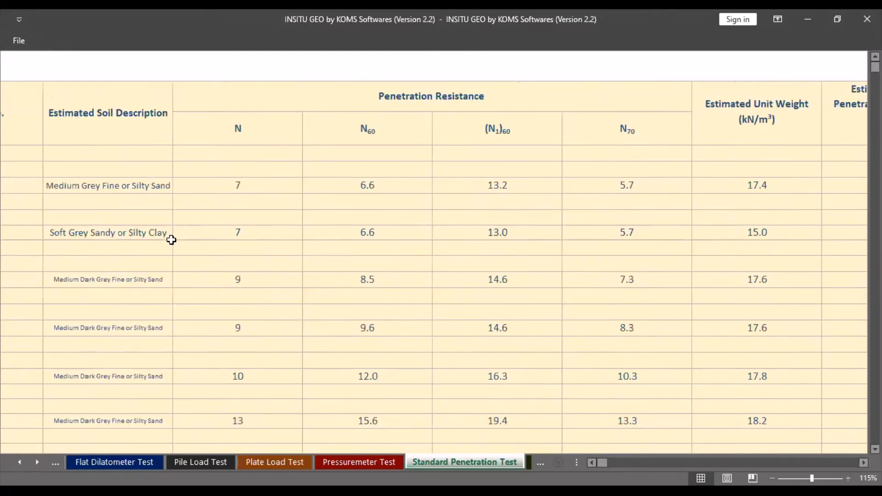
{"action": "scroll", "coordinate": [366, 232], "scroll_direction": "right", "scroll_amount": 1}
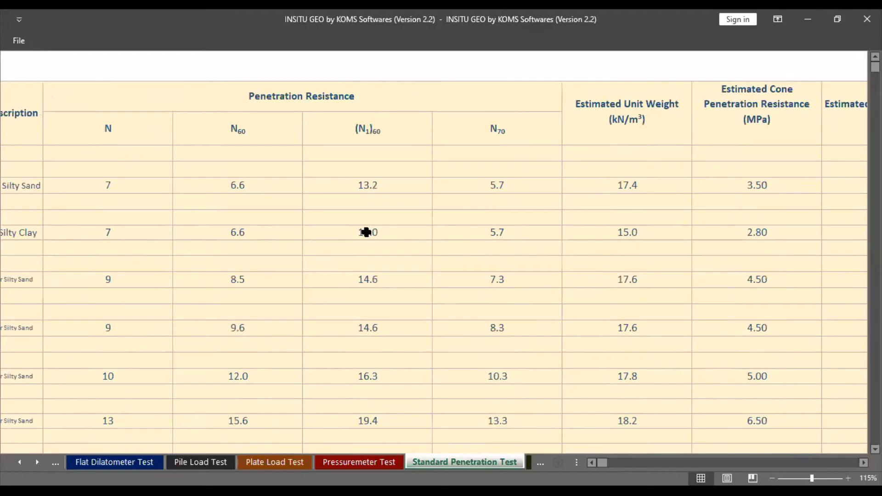
Step: Look through the output table's estimated relative density and friction angle columns over the sample depths, and return to their headings
{"action": "scroll", "coordinate": [366, 232], "scroll_direction": "right", "scroll_amount": 2}
{"action": "scroll", "coordinate": [366, 232], "scroll_direction": "right", "scroll_amount": 1}
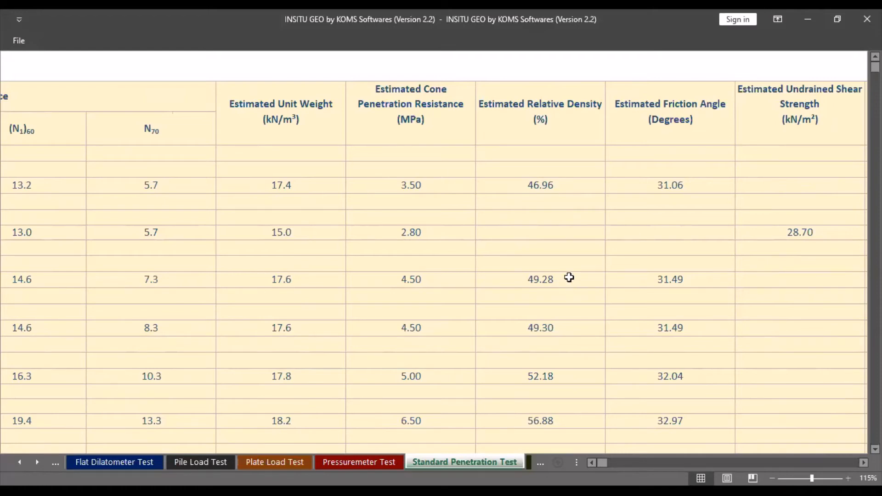
{"action": "scroll", "coordinate": [569, 277], "scroll_direction": "down", "scroll_amount": 8}
{"action": "scroll", "coordinate": [683, 254], "scroll_direction": "up", "scroll_amount": 12}
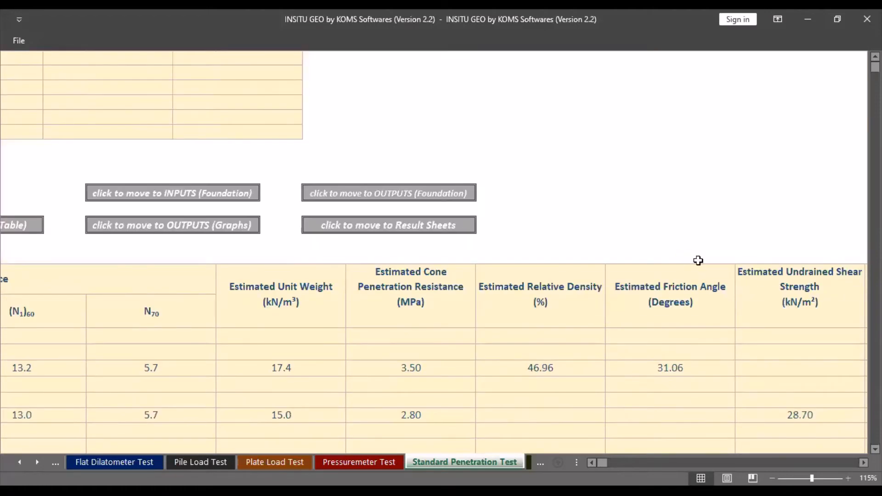
{"action": "scroll", "coordinate": [698, 261], "scroll_direction": "down", "scroll_amount": 2}
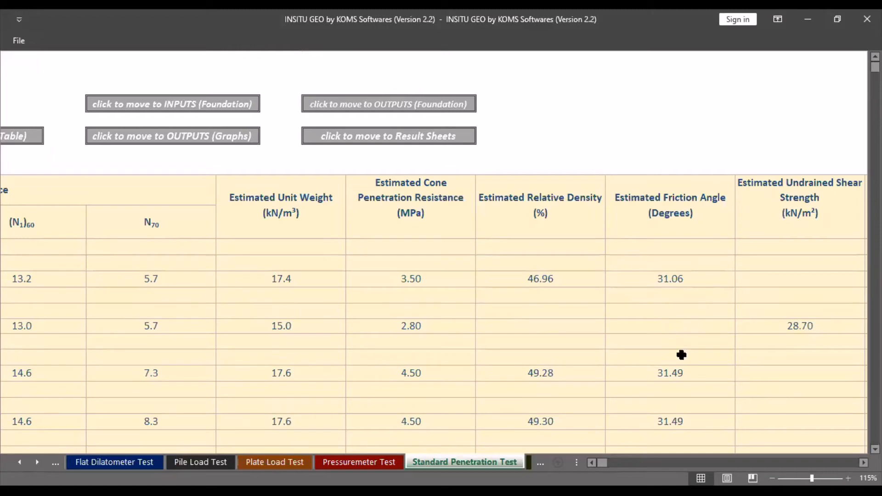
{"action": "scroll", "coordinate": [682, 355], "scroll_direction": "down", "scroll_amount": 8}
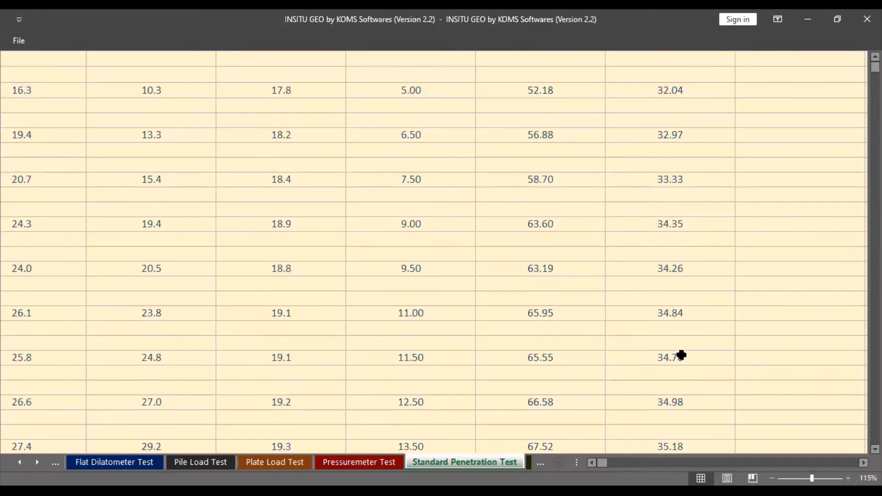
{"action": "scroll", "coordinate": [682, 354], "scroll_direction": "up", "scroll_amount": 1}
{"action": "scroll", "coordinate": [682, 356], "scroll_direction": "up", "scroll_amount": 8}
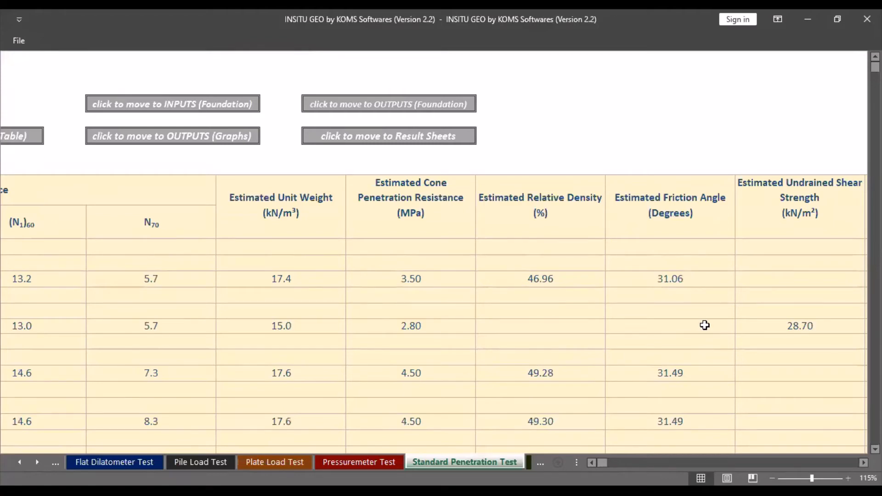
Step: Examine sample P2's estimated undrained shear strength, OCR, unconfined compressive strength and shear wave velocity in the output table
{"action": "left_click", "coordinate": [791, 326]}
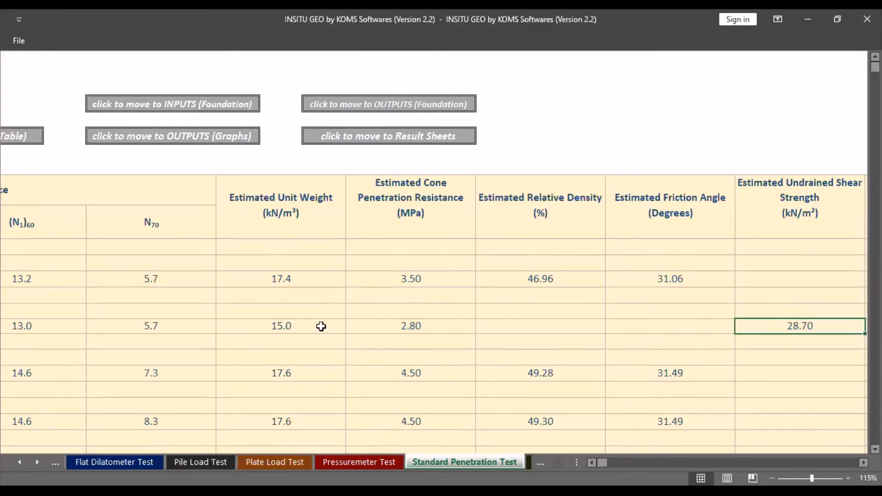
{"action": "scroll", "coordinate": [842, 269], "scroll_direction": "down", "scroll_amount": 2}
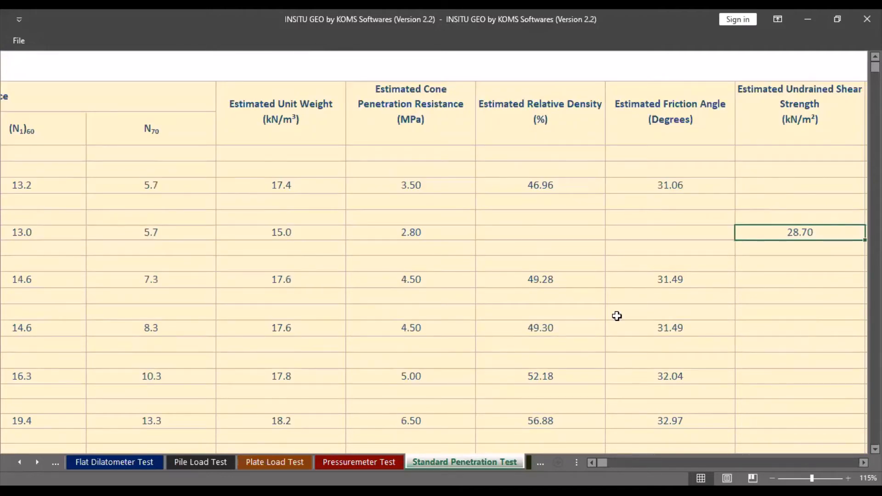
{"action": "key", "text": "Right"}
{"action": "key", "text": "Right"}
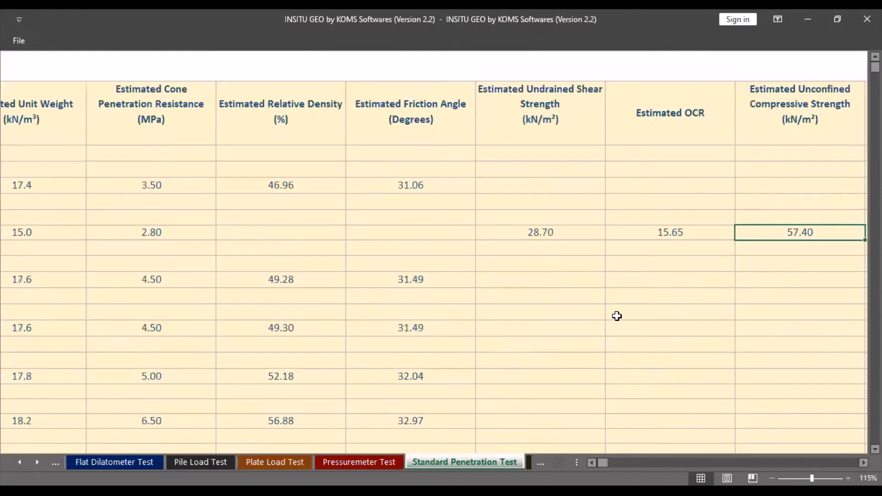
{"action": "key", "text": "Left"}
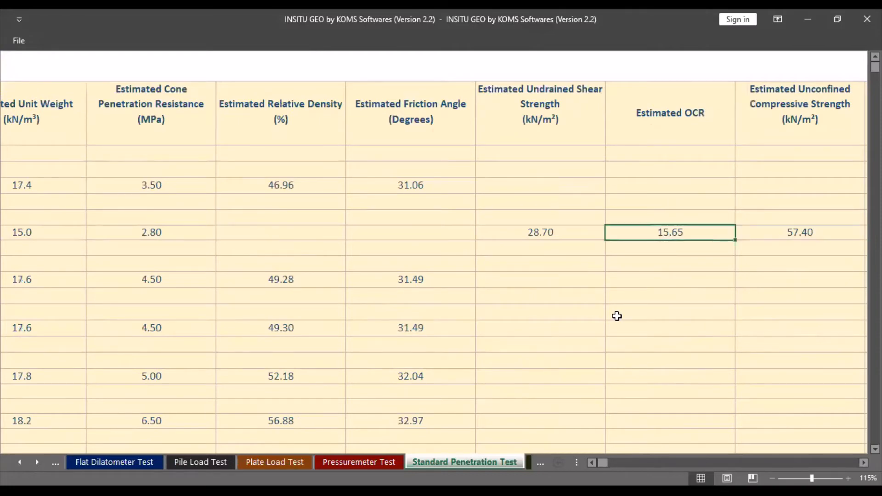
{"action": "key", "text": "Right"}
{"action": "key", "text": "Right"}
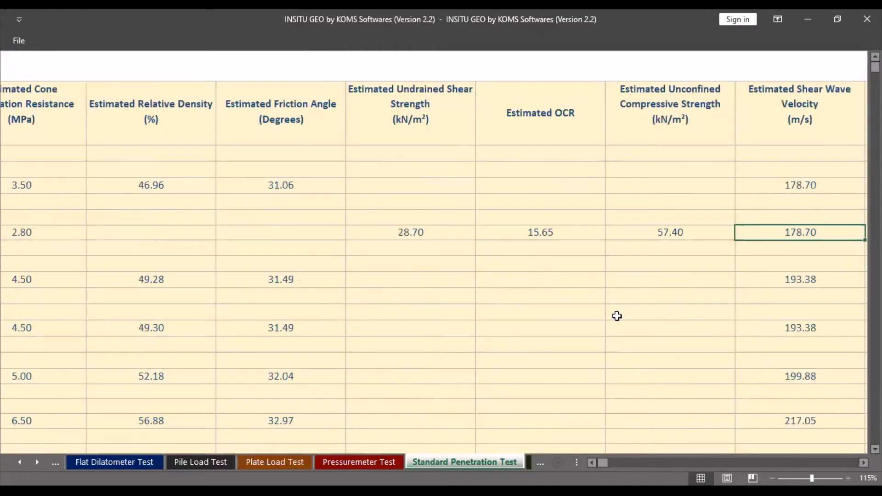
{"action": "key", "text": "Left"}
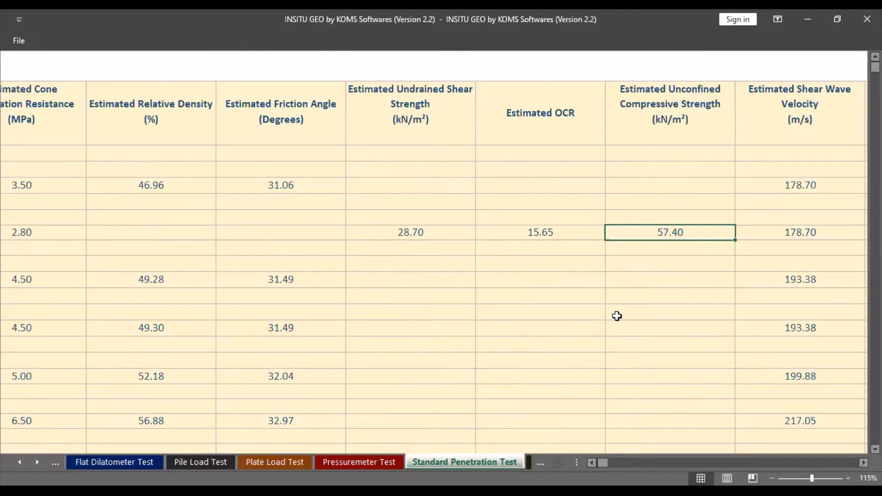
{"action": "key", "text": "Right"}
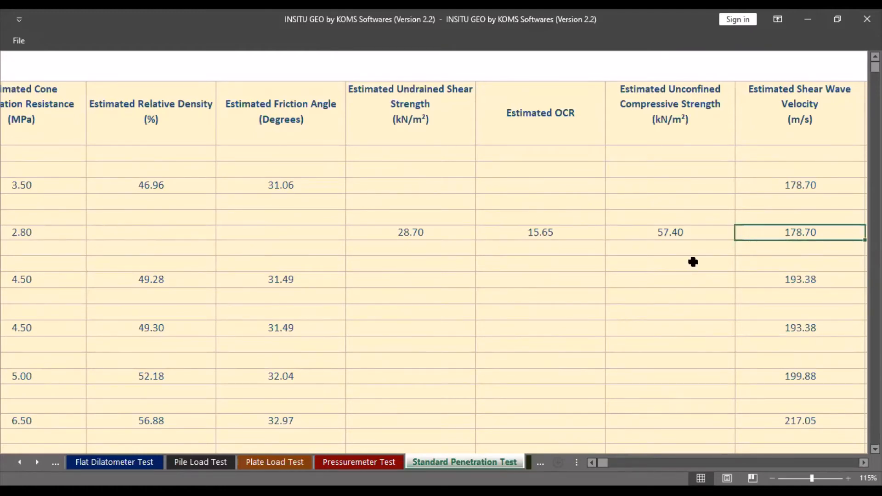
Step: Look through the estimated shear wave velocity values over the sample depths and the Other Remarks column ending the output table
{"action": "scroll", "coordinate": [687, 216], "scroll_direction": "right", "scroll_amount": 1}
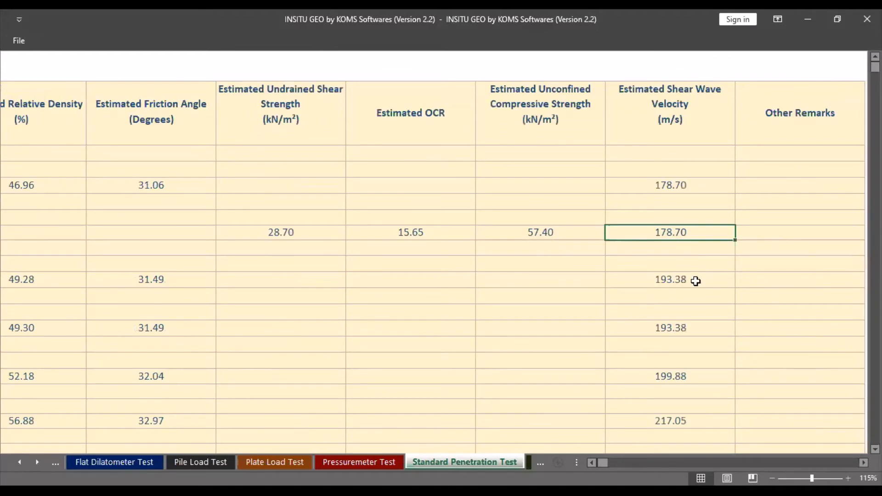
{"action": "scroll", "coordinate": [695, 281], "scroll_direction": "down", "scroll_amount": 6}
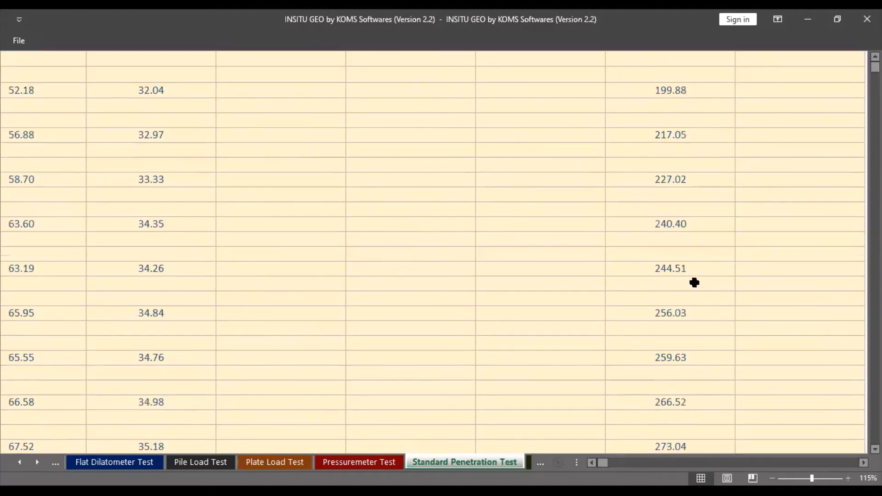
{"action": "scroll", "coordinate": [694, 282], "scroll_direction": "up", "scroll_amount": 4}
{"action": "scroll", "coordinate": [691, 281], "scroll_direction": "up", "scroll_amount": 4}
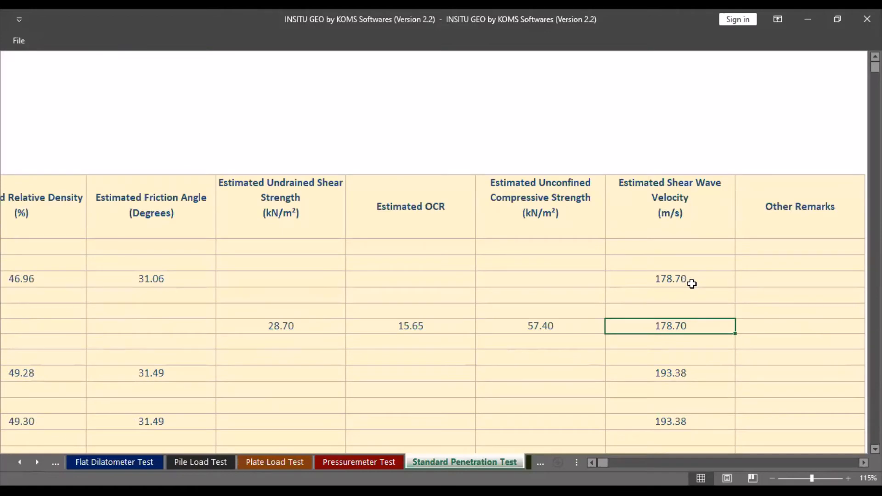
{"action": "scroll", "coordinate": [691, 283], "scroll_direction": "right", "scroll_amount": 3}
{"action": "scroll", "coordinate": [627, 343], "scroll_direction": "right", "scroll_amount": 1}
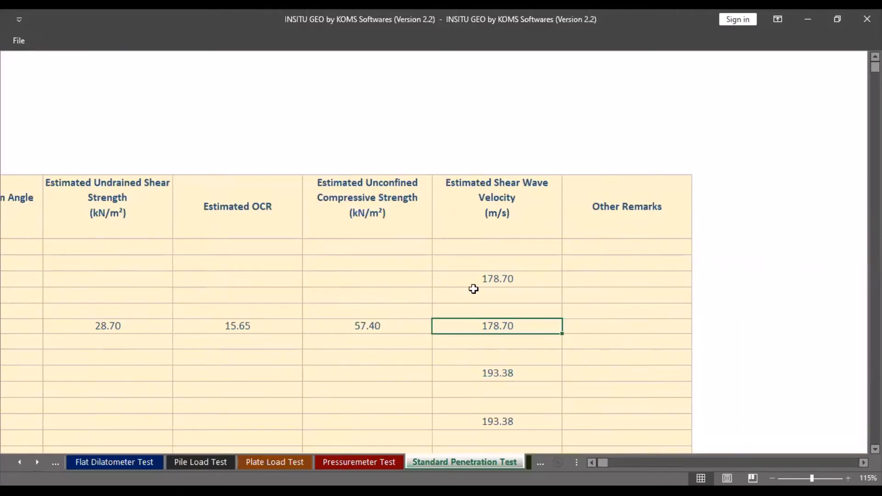
Step: Return to the output table's first columns and go to the output graphs of the Standard Penetration Test sheet
{"action": "scroll", "coordinate": [474, 289], "scroll_direction": "left", "scroll_amount": 4}
{"action": "scroll", "coordinate": [474, 288], "scroll_direction": "left", "scroll_amount": 3}
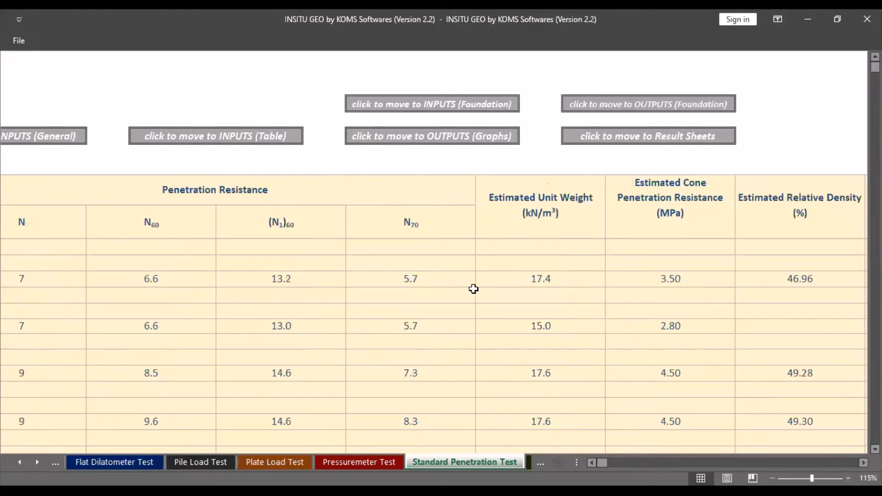
{"action": "scroll", "coordinate": [473, 288], "scroll_direction": "left", "scroll_amount": 1}
{"action": "scroll", "coordinate": [473, 288], "scroll_direction": "left", "scroll_amount": 1}
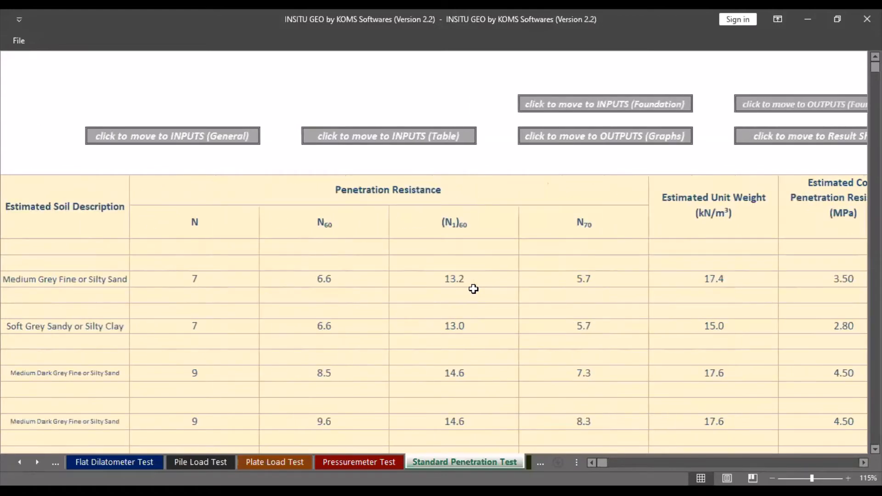
{"action": "scroll", "coordinate": [474, 288], "scroll_direction": "left", "scroll_amount": 2}
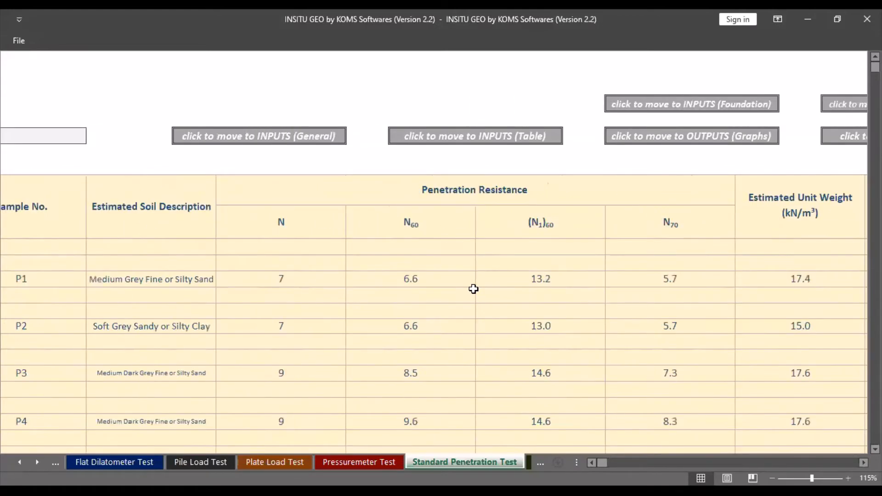
{"action": "left_click", "coordinate": [593, 162]}
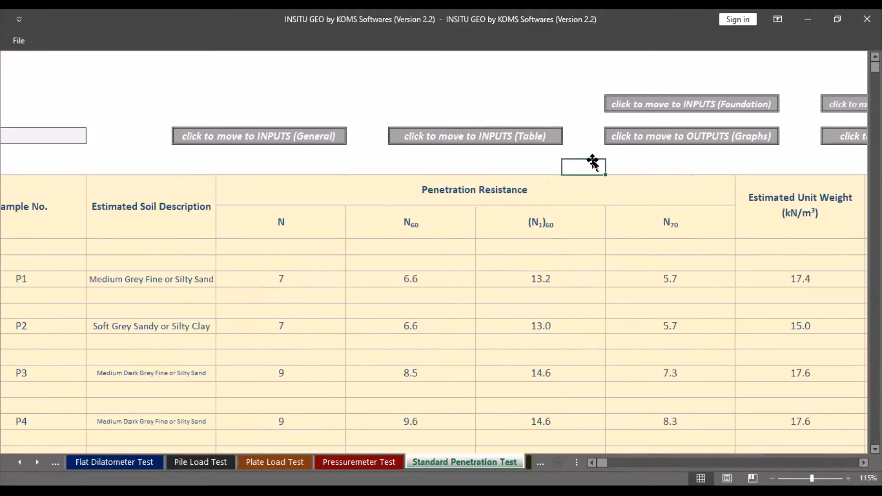
{"action": "scroll", "coordinate": [592, 162], "scroll_direction": "right", "scroll_amount": 7}
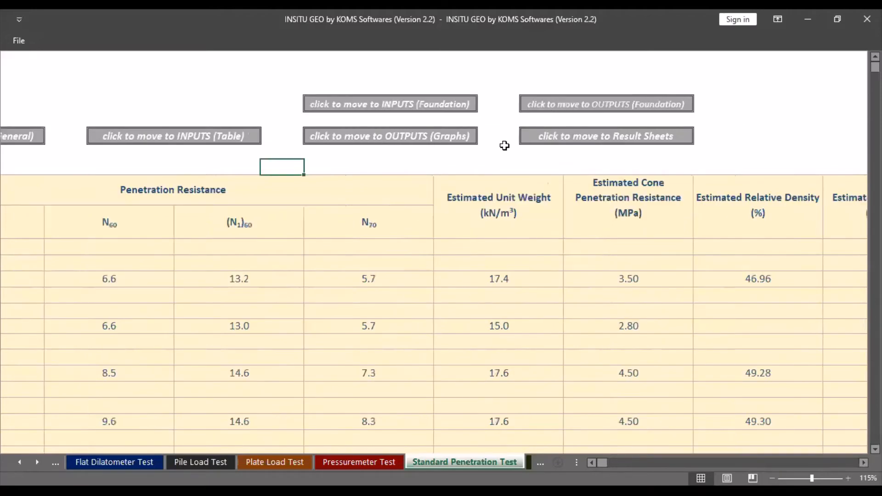
{"action": "left_click", "coordinate": [448, 144]}
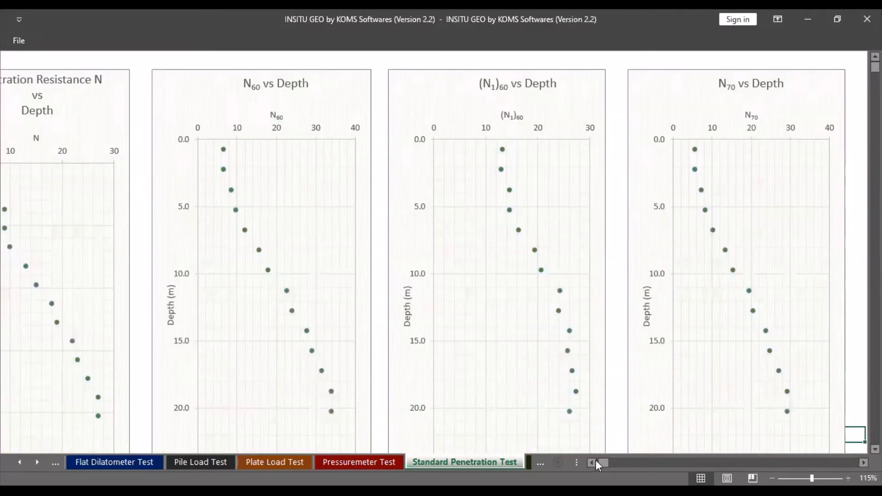
Step: Examine the graphs of penetration resistance N, N60, (N1)60 and N70 against depth
{"action": "left_click", "coordinate": [591, 462]}
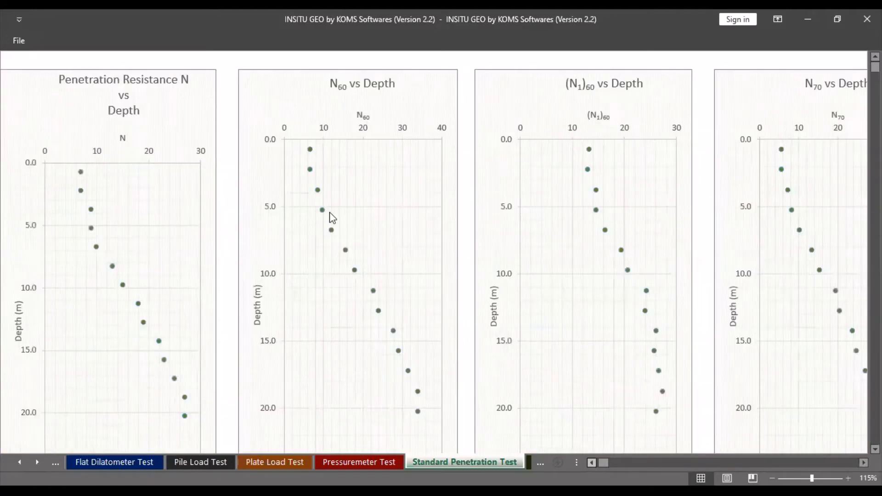
{"action": "scroll", "coordinate": [328, 217], "scroll_direction": "left", "scroll_amount": 1}
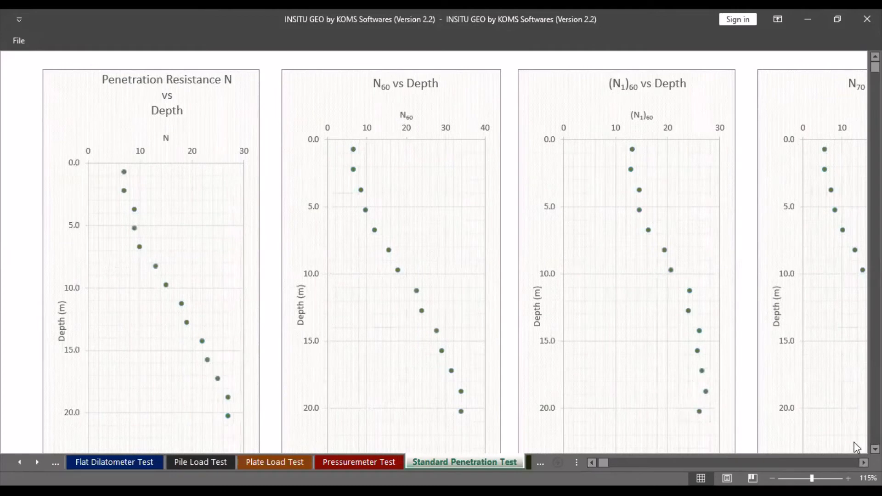
{"action": "scroll", "coordinate": [454, 269], "scroll_direction": "right", "scroll_amount": 1}
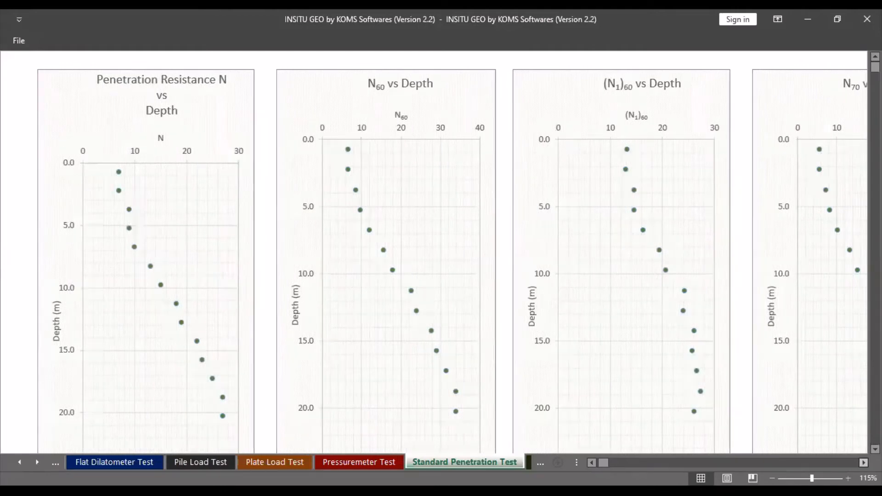
{"action": "scroll", "coordinate": [723, 404], "scroll_direction": "right", "scroll_amount": 5}
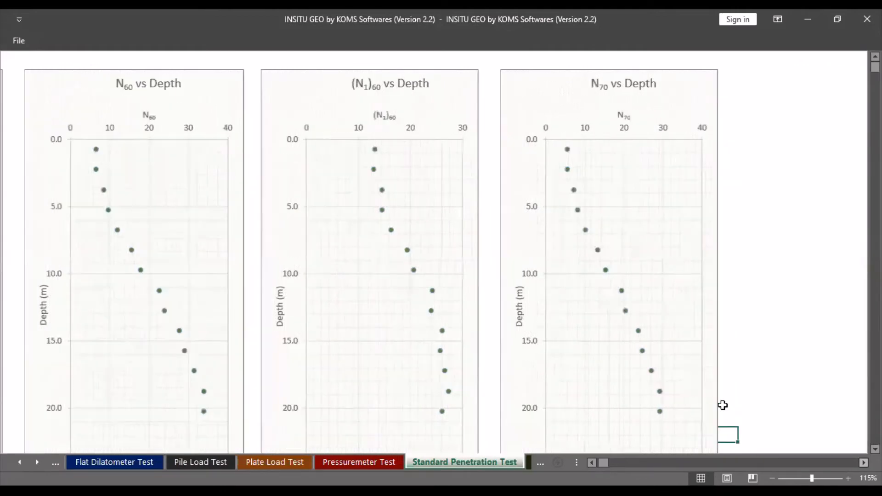
Step: Examine the graphs of estimated unit weight, cone penetration resistance, relative density and friction angle against depth
{"action": "scroll", "coordinate": [637, 375], "scroll_direction": "down", "scroll_amount": 10}
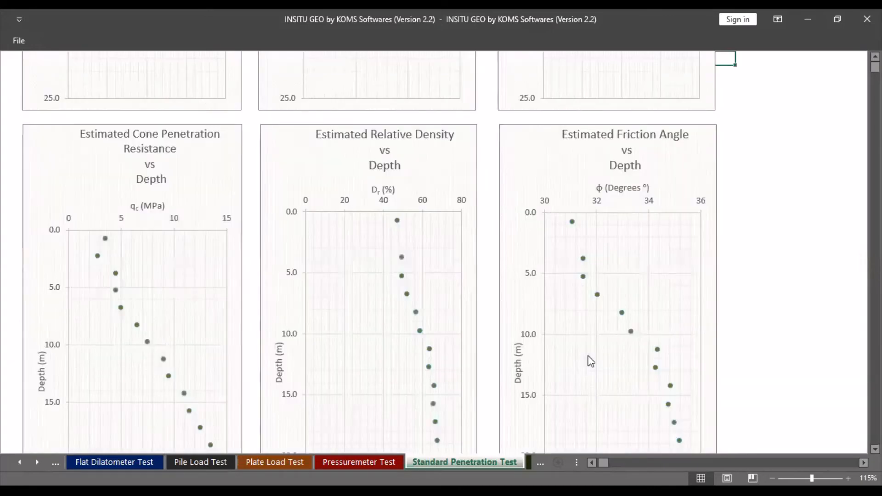
{"action": "left_click", "coordinate": [594, 463]}
{"action": "left_click", "coordinate": [594, 462]}
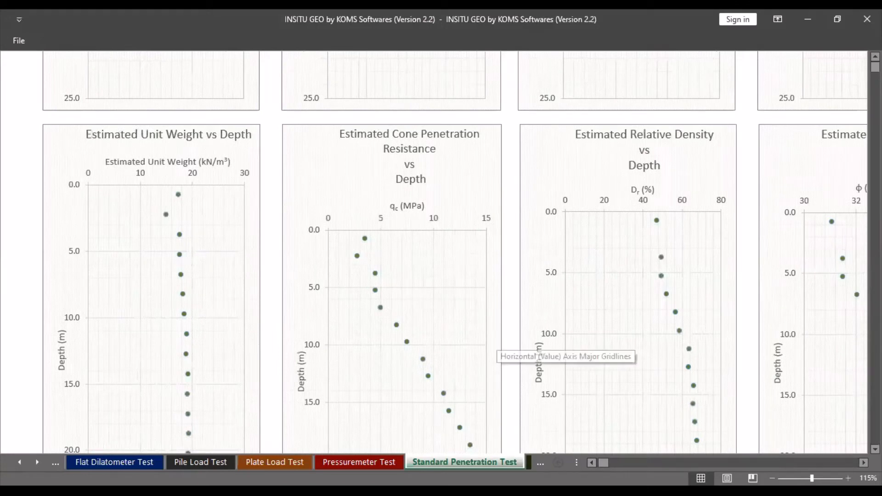
{"action": "scroll", "coordinate": [455, 266], "scroll_direction": "down", "scroll_amount": 1}
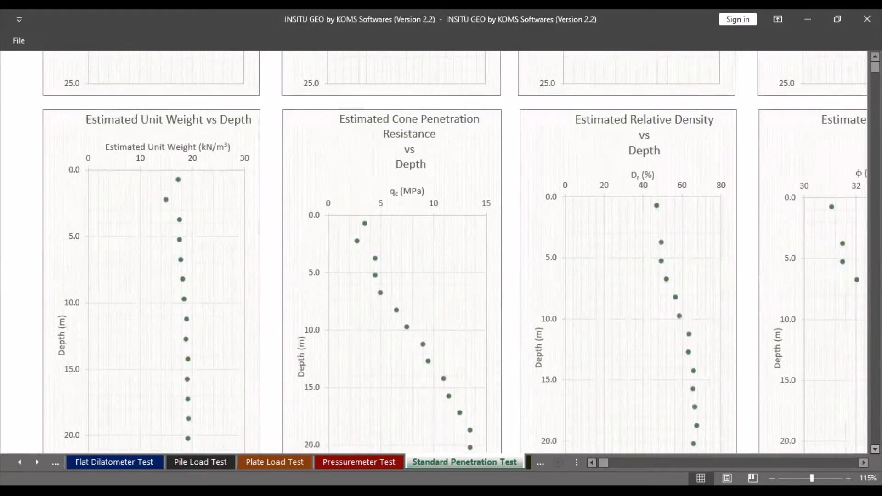
{"action": "left_click", "coordinate": [864, 463]}
{"action": "scroll", "coordinate": [455, 267], "scroll_direction": "right", "scroll_amount": 2}
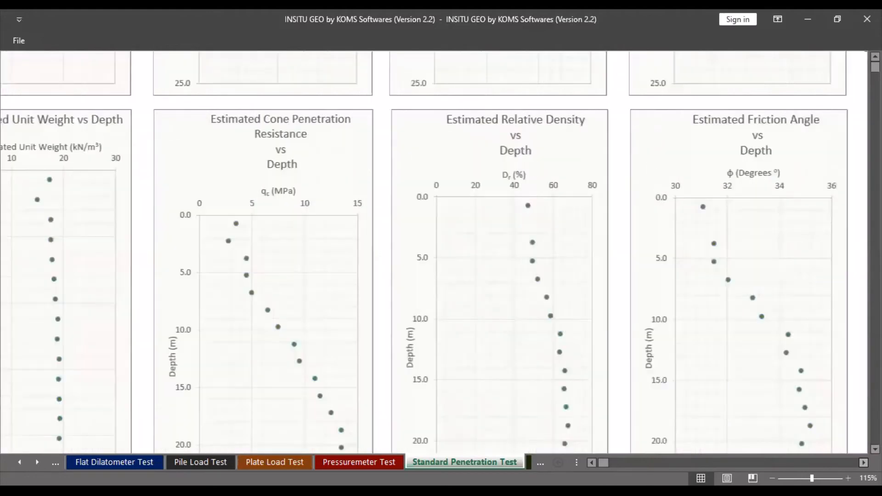
{"action": "scroll", "coordinate": [441, 267], "scroll_direction": "right", "scroll_amount": 3}
{"action": "scroll", "coordinate": [434, 252], "scroll_direction": "right", "scroll_amount": 1}
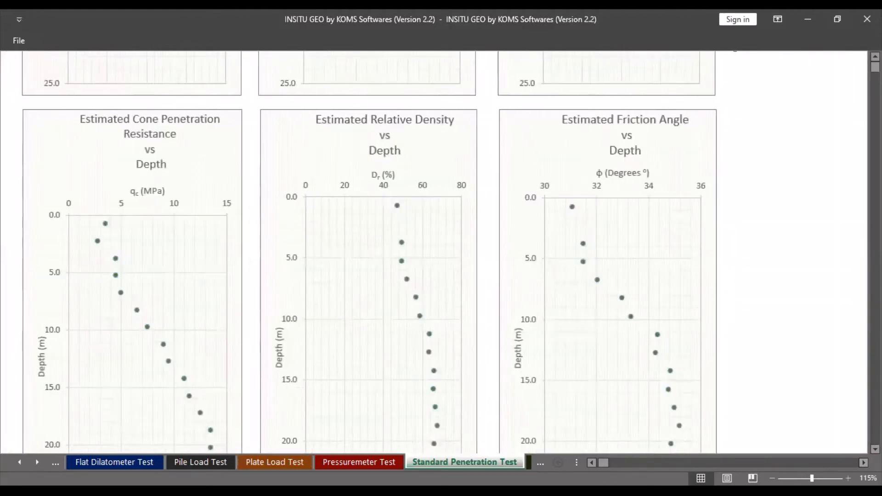
{"action": "scroll", "coordinate": [441, 253], "scroll_direction": "down", "scroll_amount": 1}
{"action": "scroll", "coordinate": [441, 253], "scroll_direction": "down", "scroll_amount": 3}
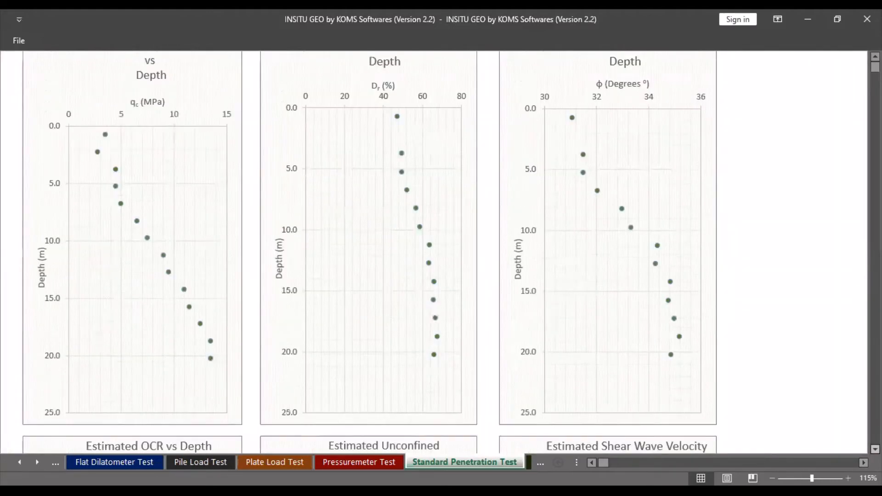
Step: Examine the graphs of estimated undrained shear strength, OCR, unconfined compressive strength and shear wave velocity against depth
{"action": "scroll", "coordinate": [441, 253], "scroll_direction": "down", "scroll_amount": 8}
{"action": "scroll", "coordinate": [702, 232], "scroll_direction": "down", "scroll_amount": 4}
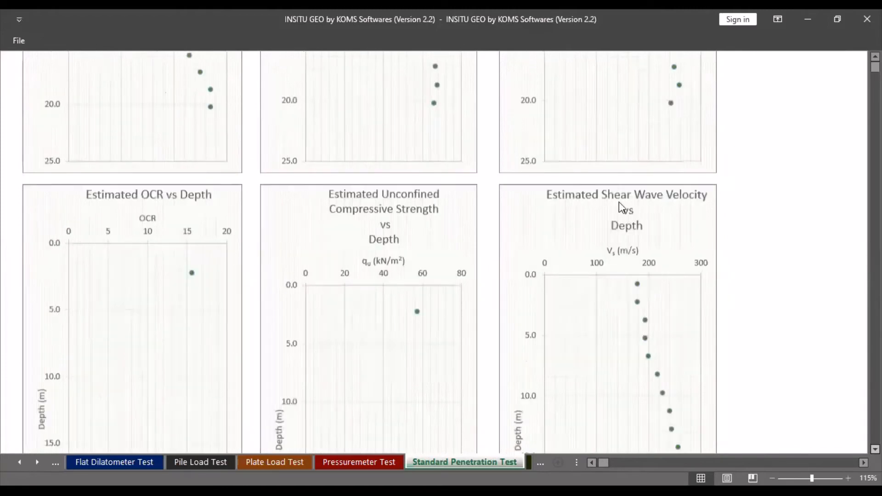
{"action": "scroll", "coordinate": [619, 202], "scroll_direction": "down", "scroll_amount": 1}
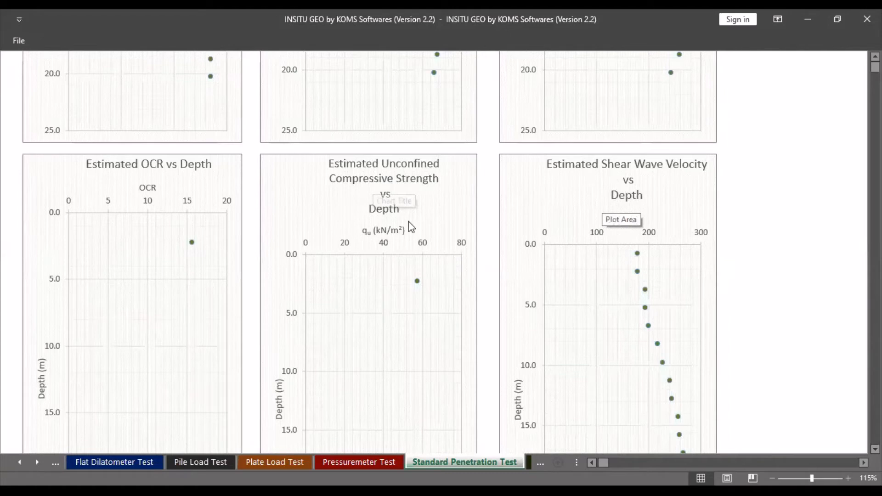
{"action": "left_click", "coordinate": [593, 462]}
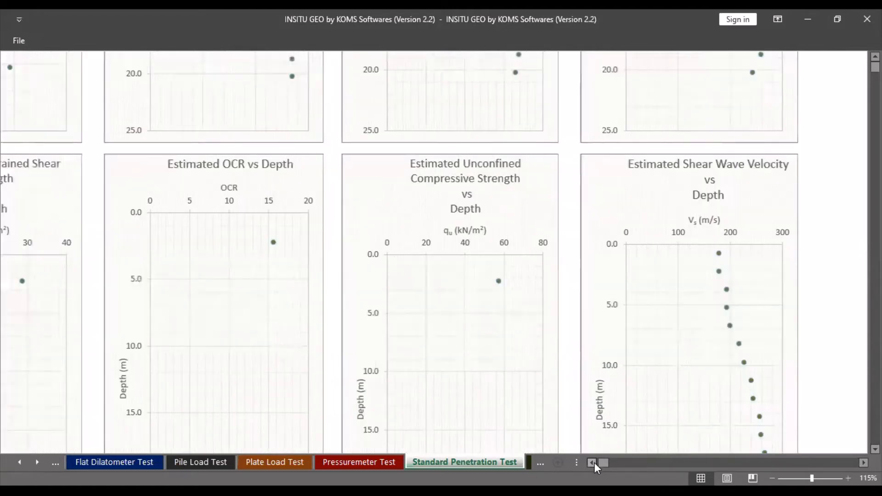
{"action": "left_click", "coordinate": [593, 462]}
{"action": "left_click", "coordinate": [593, 462]}
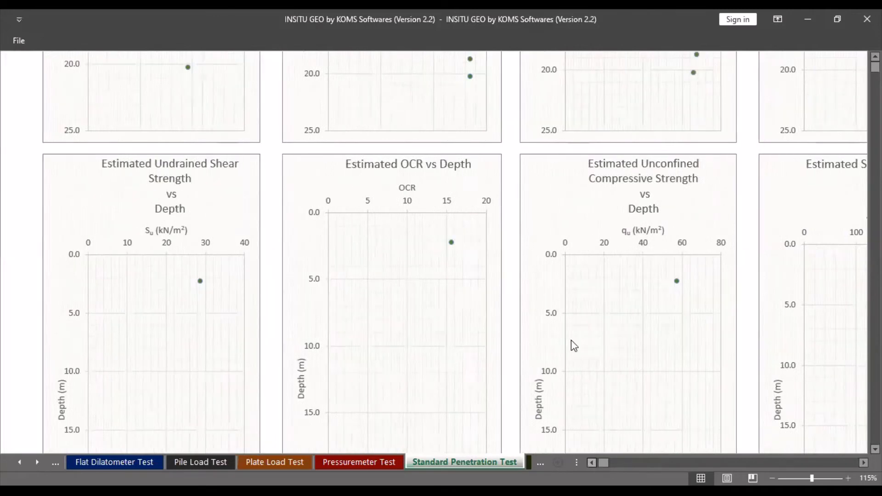
{"action": "scroll", "coordinate": [572, 340], "scroll_direction": "left", "scroll_amount": 1}
{"action": "scroll", "coordinate": [571, 341], "scroll_direction": "down", "scroll_amount": 5}
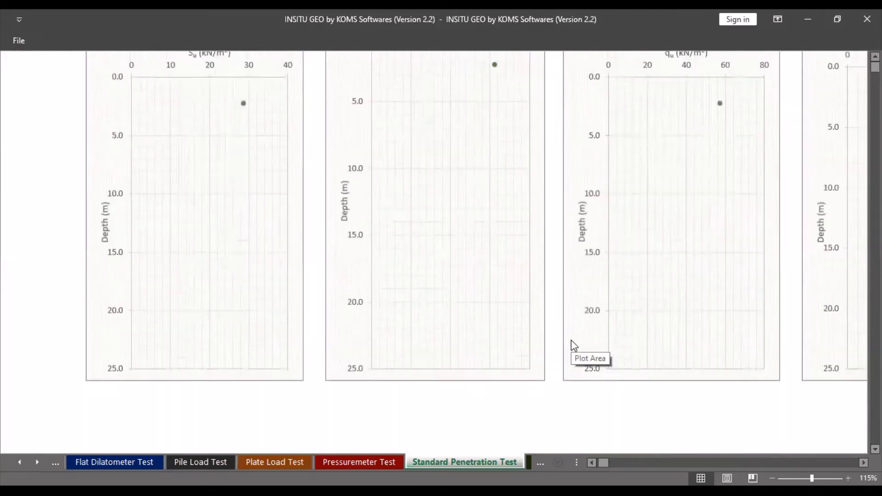
Step: Go from the output graphs to the foundation inputs and review the Footing Depth and Tolerable Settlement fields
{"action": "scroll", "coordinate": [571, 340], "scroll_direction": "up", "scroll_amount": 12}
{"action": "scroll", "coordinate": [571, 345], "scroll_direction": "up", "scroll_amount": 15}
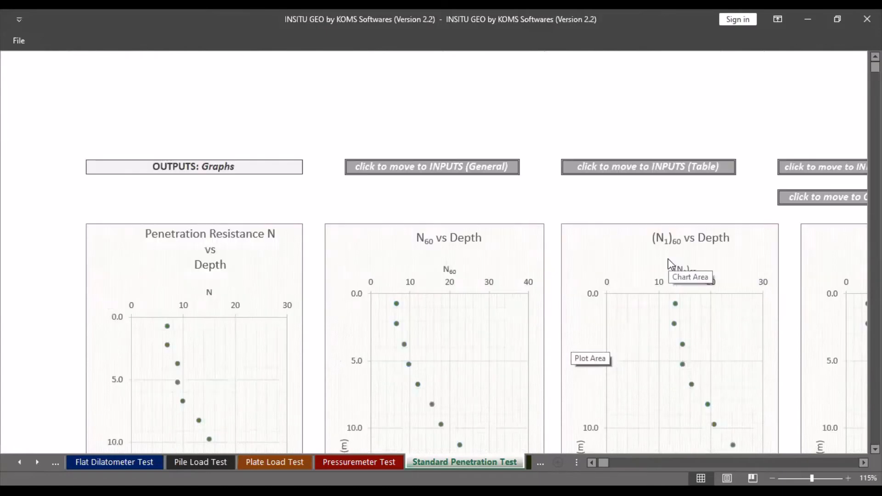
{"action": "scroll", "coordinate": [670, 263], "scroll_direction": "right", "scroll_amount": 3}
{"action": "scroll", "coordinate": [671, 263], "scroll_direction": "right", "scroll_amount": 1}
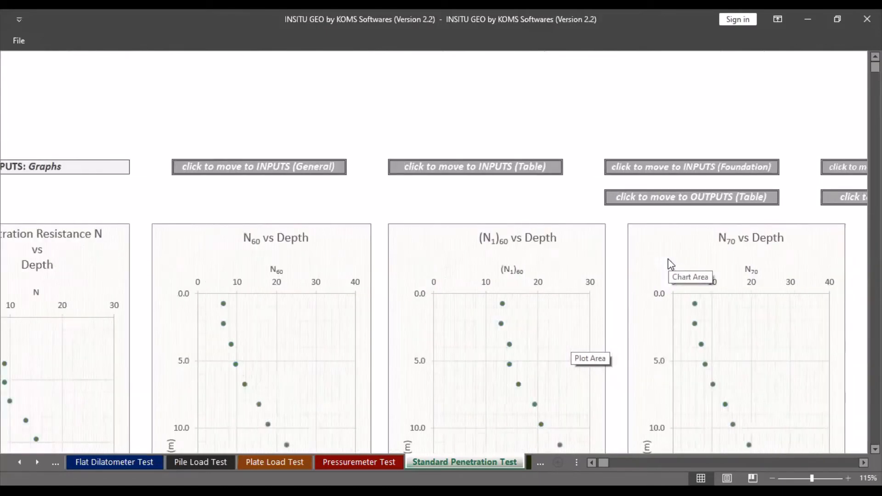
{"action": "left_click", "coordinate": [690, 166]}
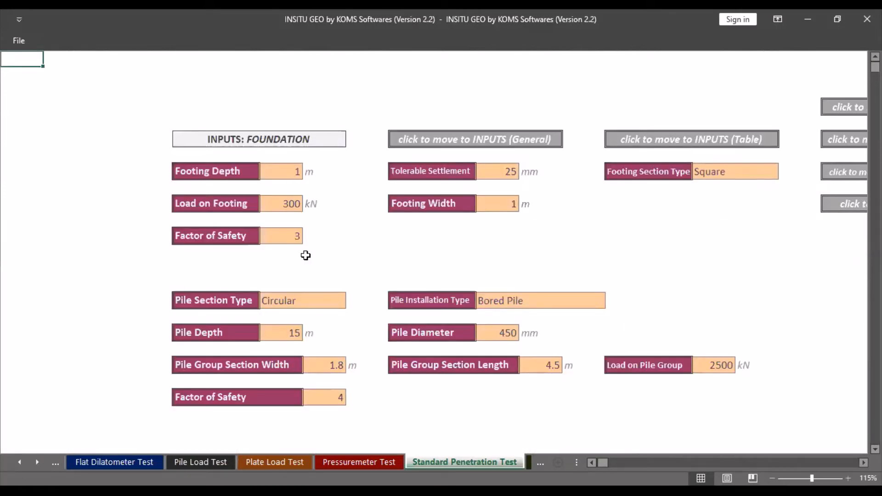
{"action": "key", "text": "Tab"}
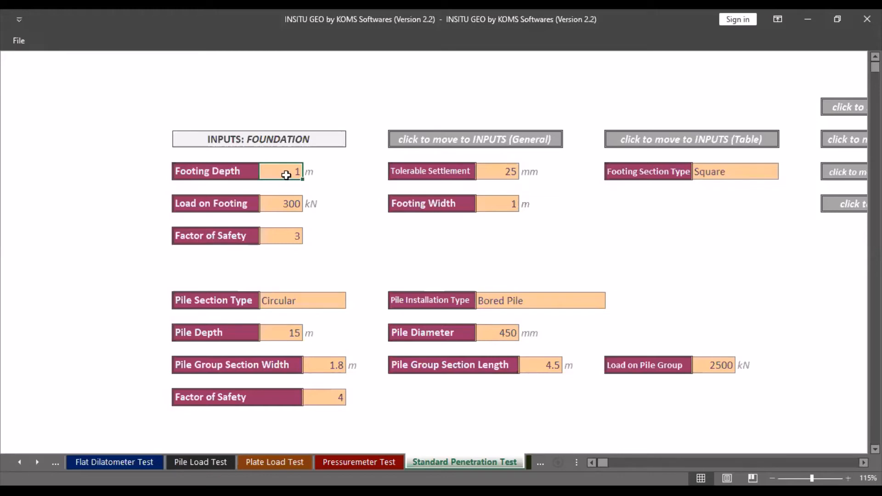
{"action": "left_click", "coordinate": [494, 173]}
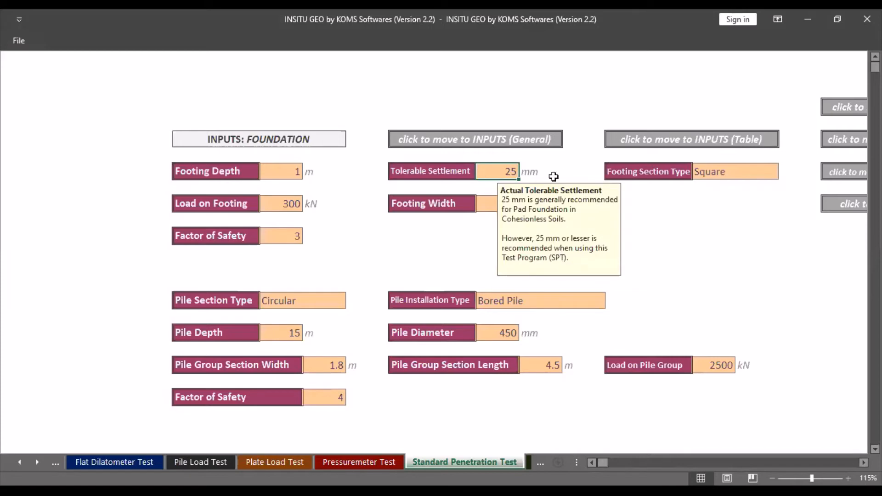
Step: Try Rectangular as the Footing Section Type, and restore it to Square
{"action": "left_click", "coordinate": [777, 178]}
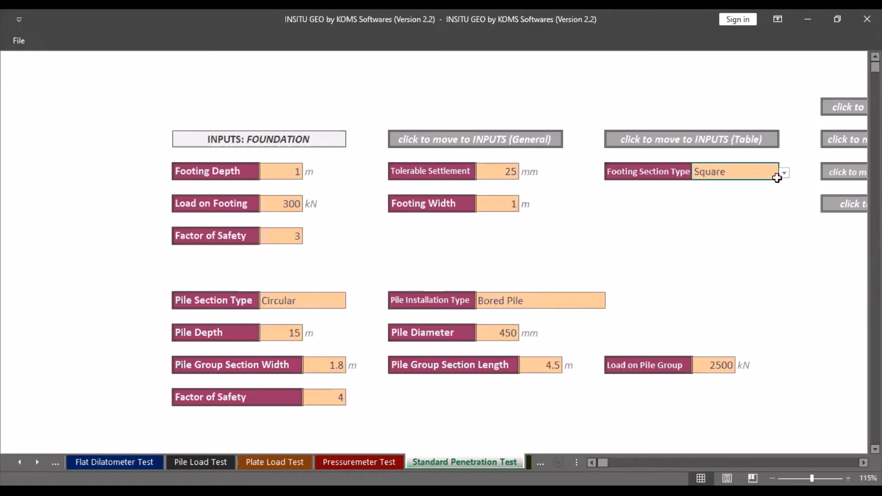
{"action": "left_click", "coordinate": [784, 172]}
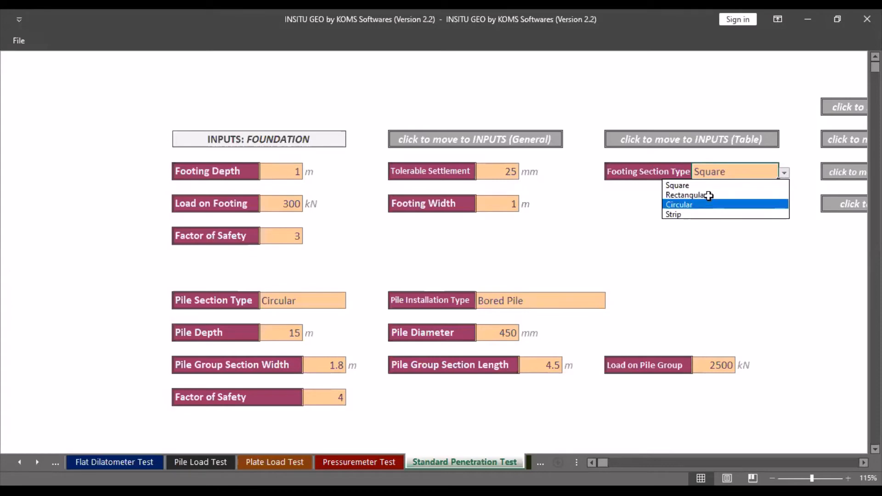
{"action": "left_click", "coordinate": [709, 196]}
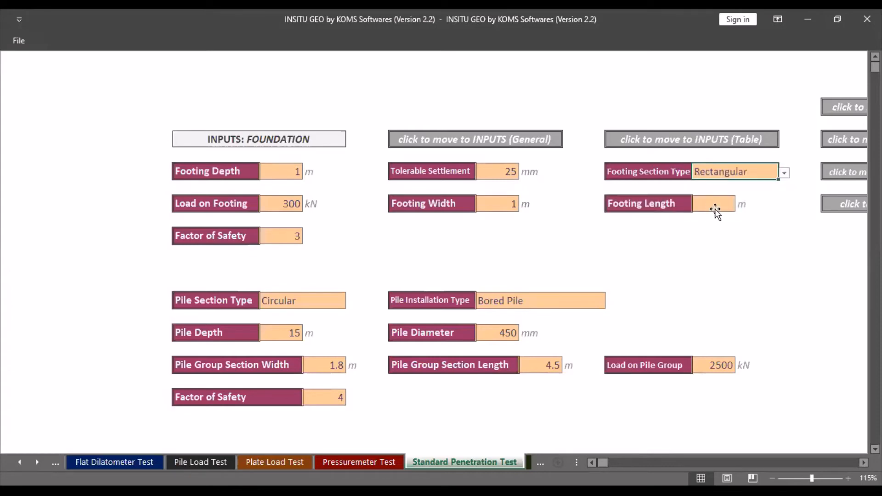
{"action": "left_click", "coordinate": [784, 173]}
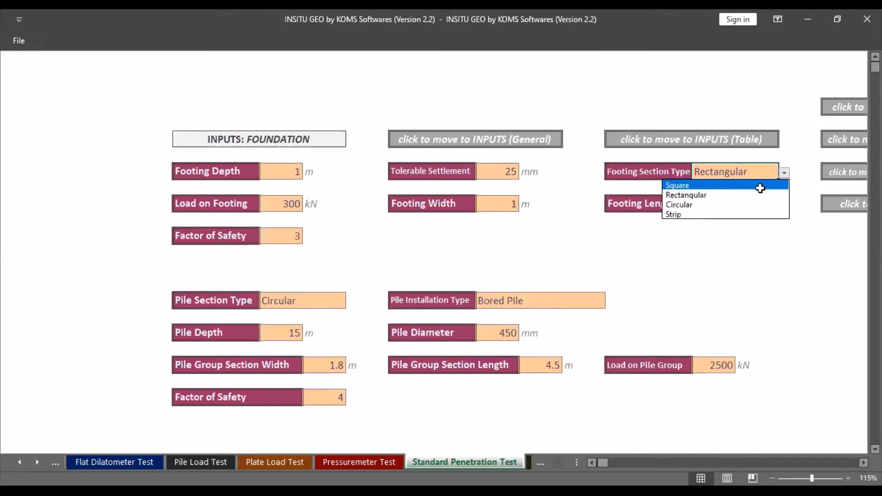
{"action": "left_click", "coordinate": [761, 188]}
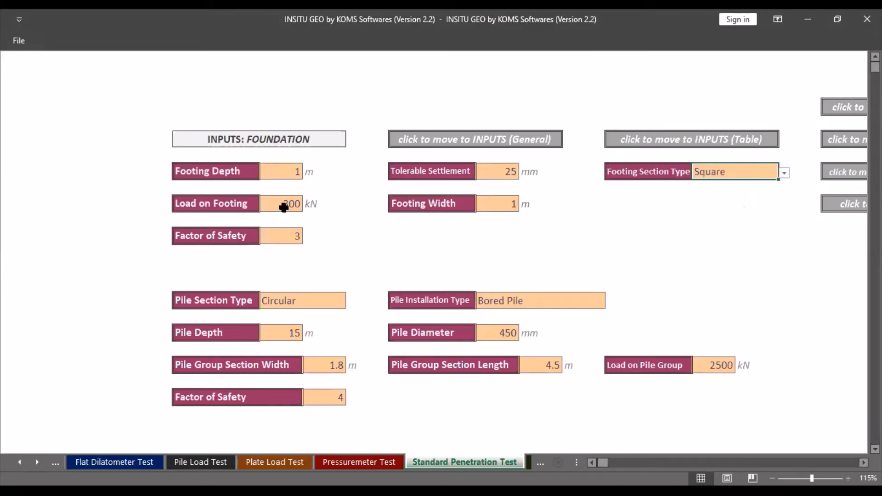
Step: Read the guidance notes for the Load on Footing and the footing's Factor of Safety
{"action": "left_click", "coordinate": [287, 203]}
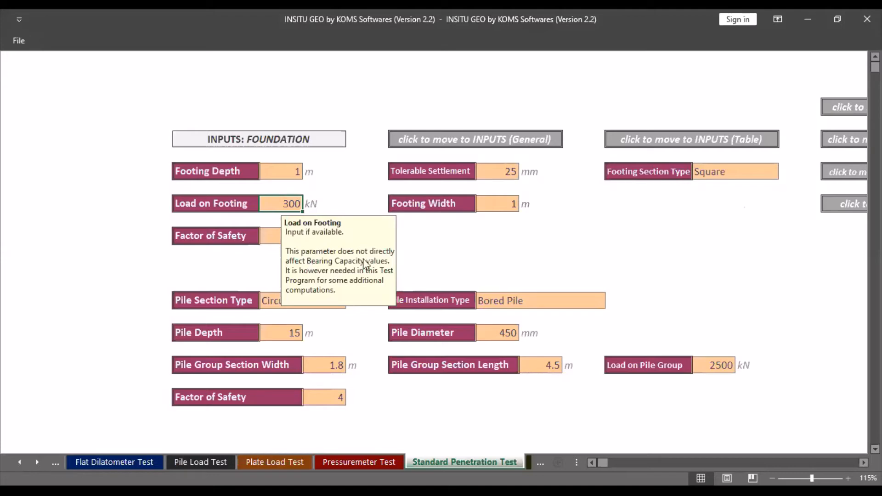
{"action": "left_click", "coordinate": [420, 248]}
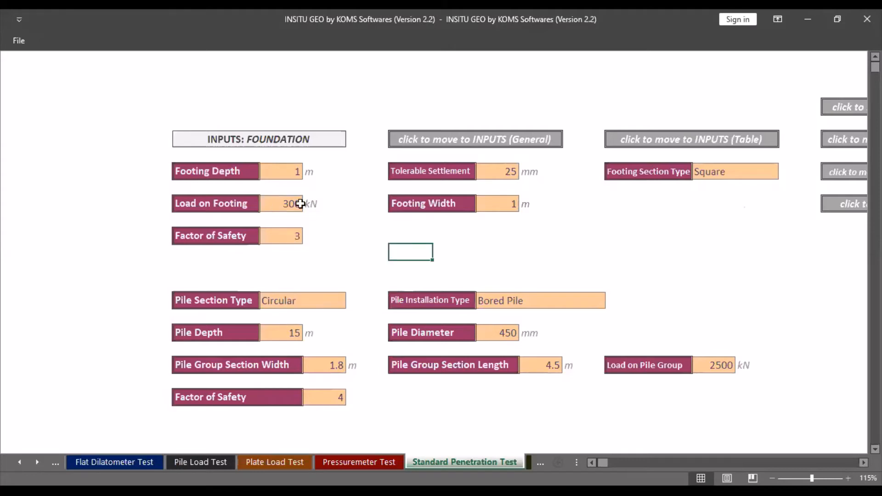
{"action": "left_click", "coordinate": [273, 235]}
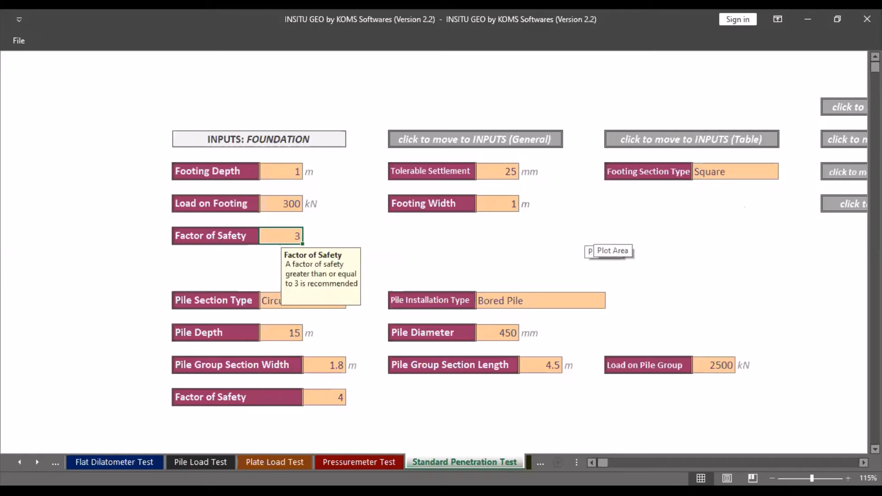
Step: Go to the foundation outputs and examine the footing results, including the Net Allowable Bearing Capacity
{"action": "scroll", "coordinate": [857, 395], "scroll_direction": "right", "scroll_amount": 3}
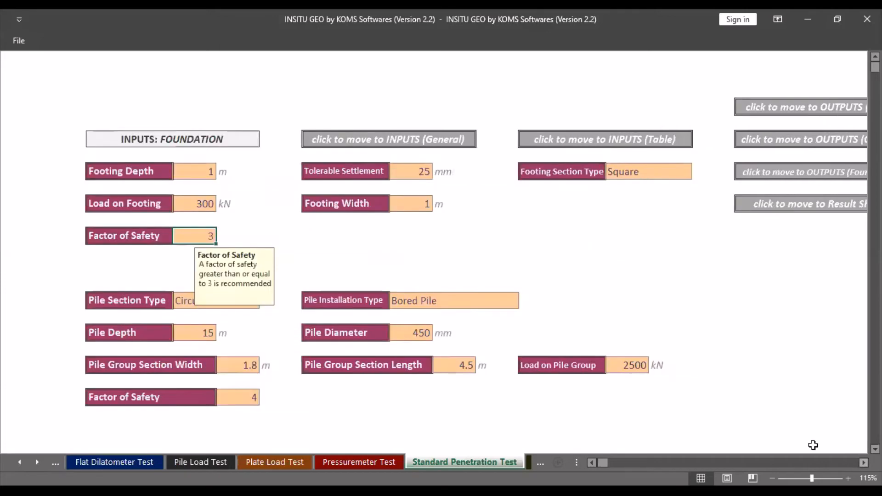
{"action": "scroll", "coordinate": [740, 212], "scroll_direction": "right", "scroll_amount": 3}
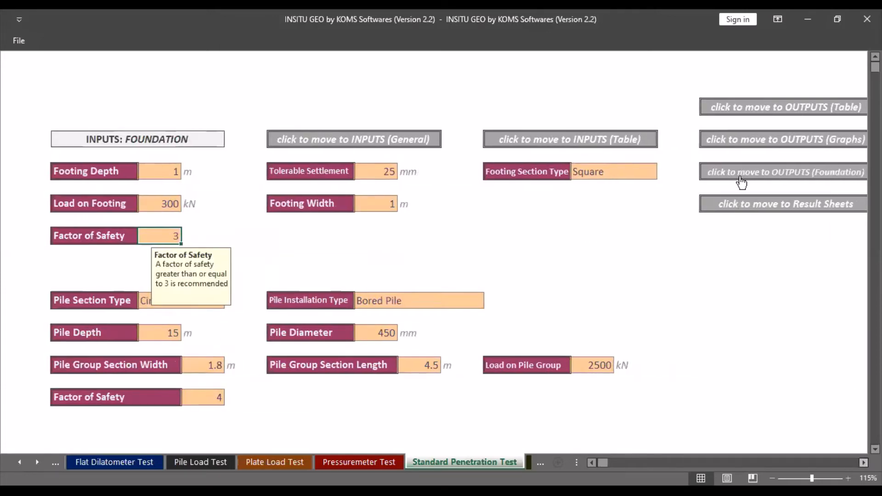
{"action": "scroll", "coordinate": [740, 173], "scroll_direction": "right", "scroll_amount": 1}
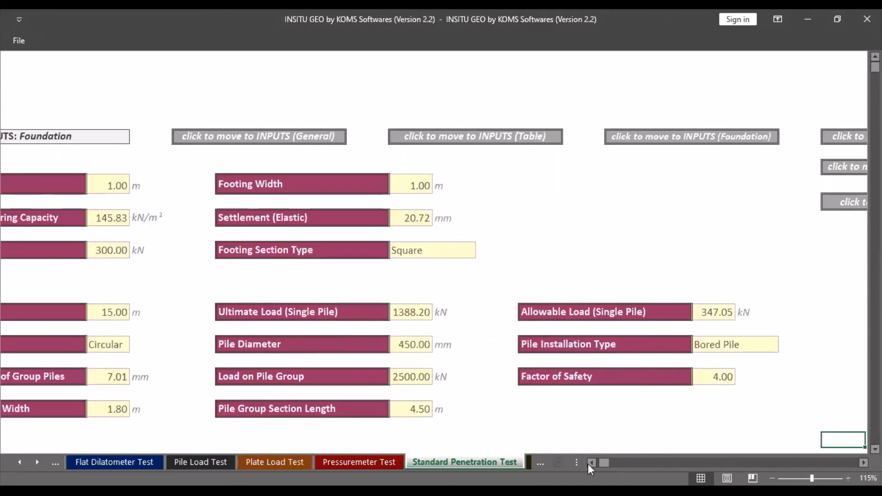
{"action": "left_click", "coordinate": [589, 464]}
{"action": "left_click", "coordinate": [589, 464]}
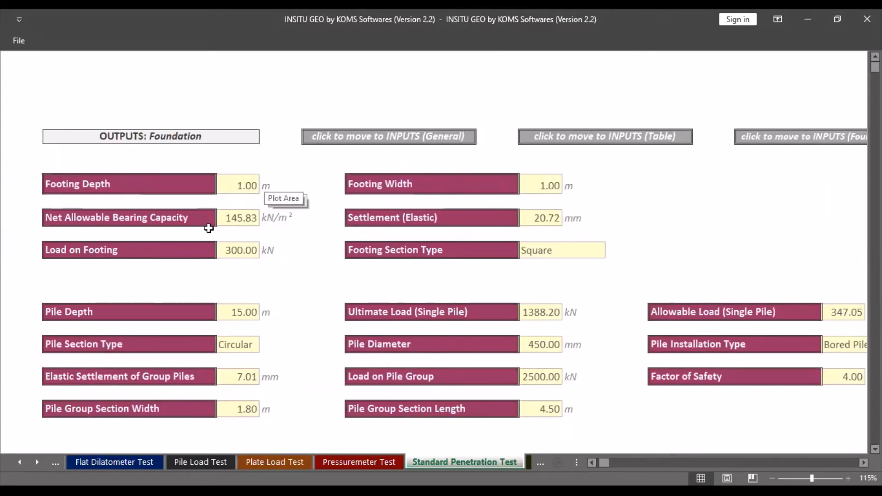
{"action": "left_click", "coordinate": [250, 222]}
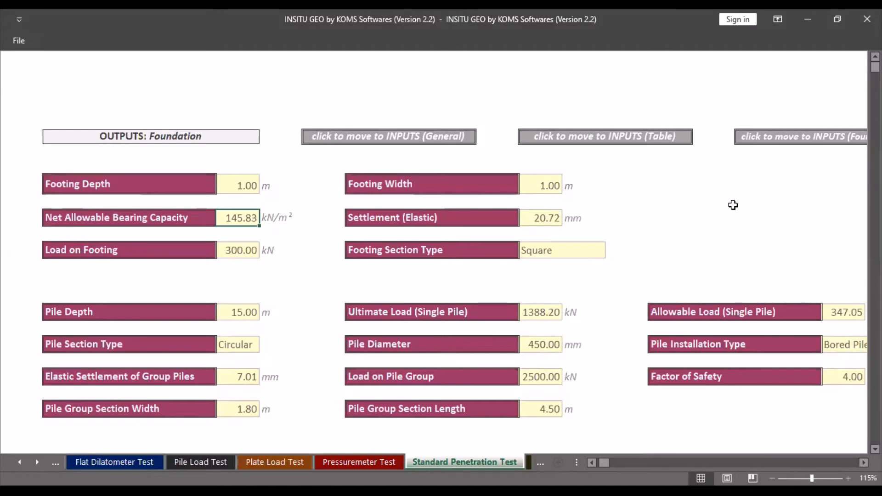
Step: Return to the foundation inputs and choose Circular as the Pile Section Type
{"action": "scroll", "coordinate": [732, 202], "scroll_direction": "right", "scroll_amount": 3}
{"action": "left_click", "coordinate": [724, 145]}
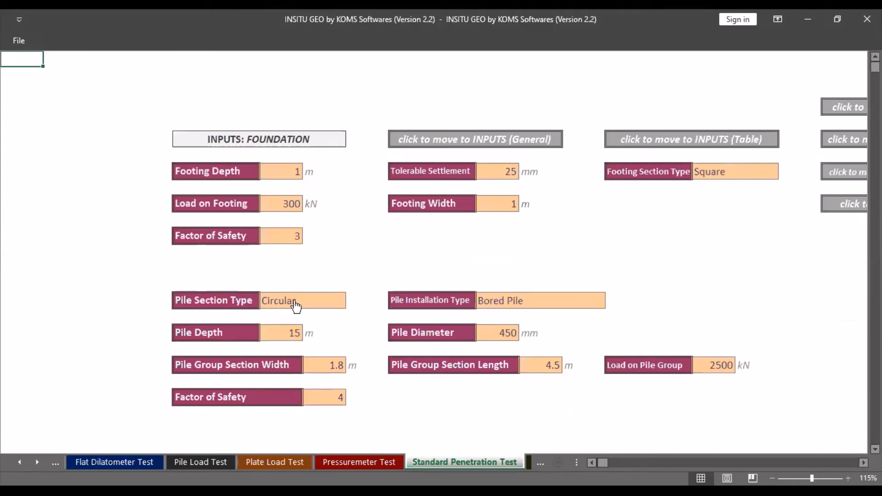
{"action": "left_click", "coordinate": [294, 301]}
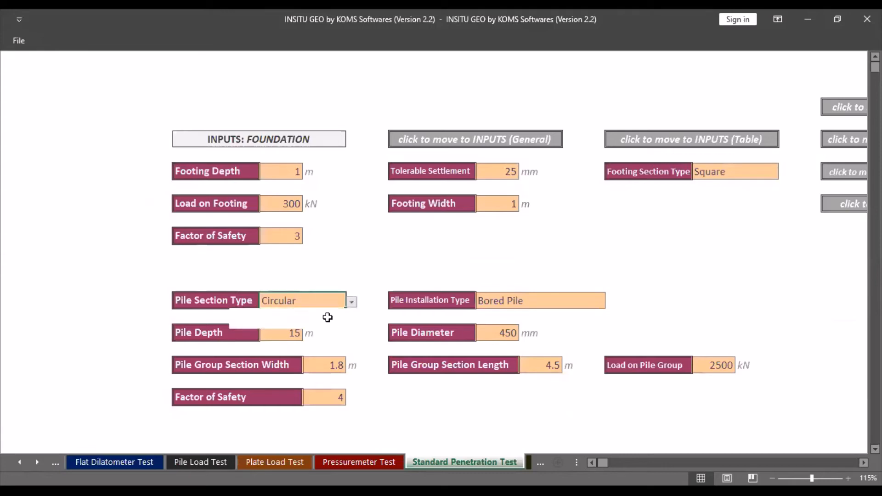
{"action": "key", "text": "alt+Down"}
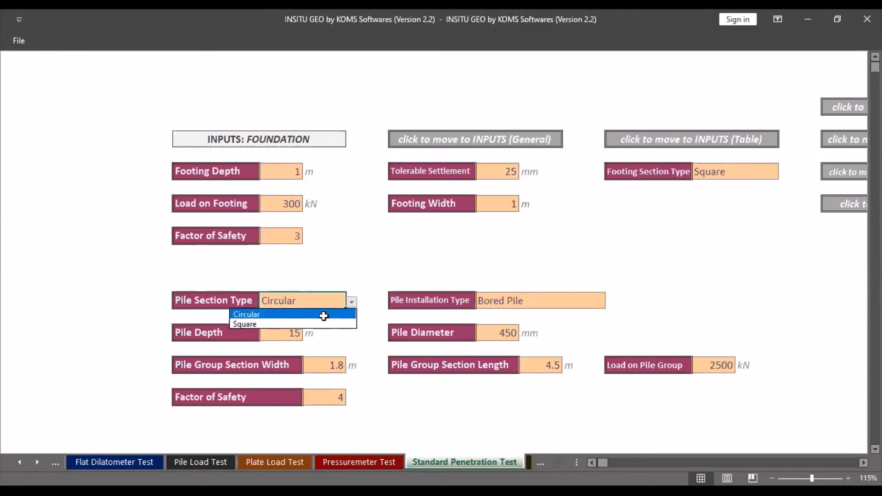
{"action": "left_click", "coordinate": [324, 316]}
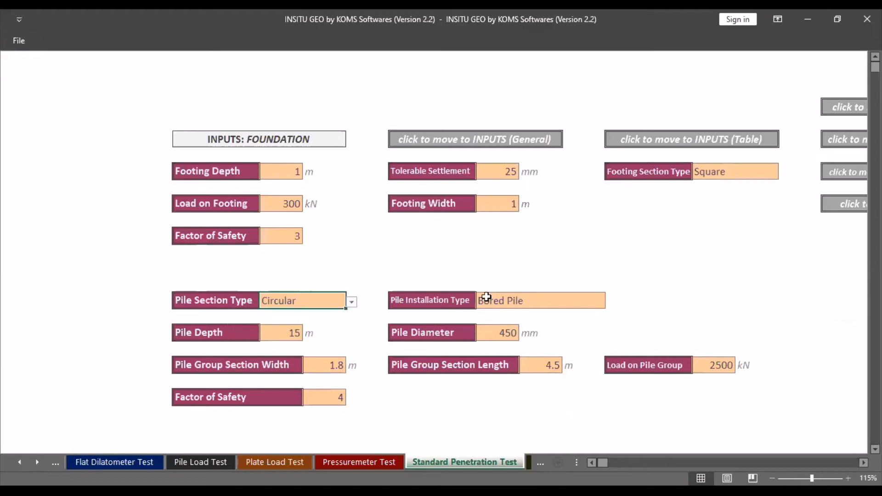
Step: View the available Pile Installation Type options and read the field's guidance note on pile capacity methods
{"action": "left_click", "coordinate": [528, 305]}
{"action": "left_click", "coordinate": [610, 301]}
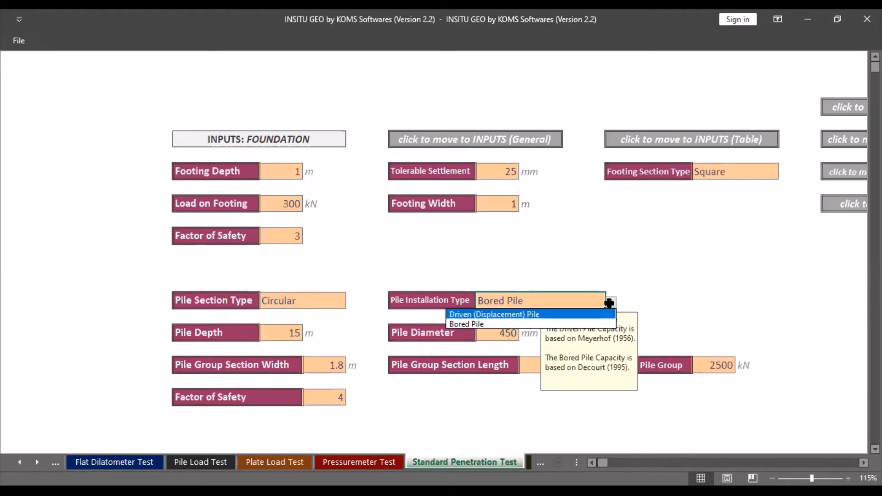
{"action": "key", "text": "Escape"}
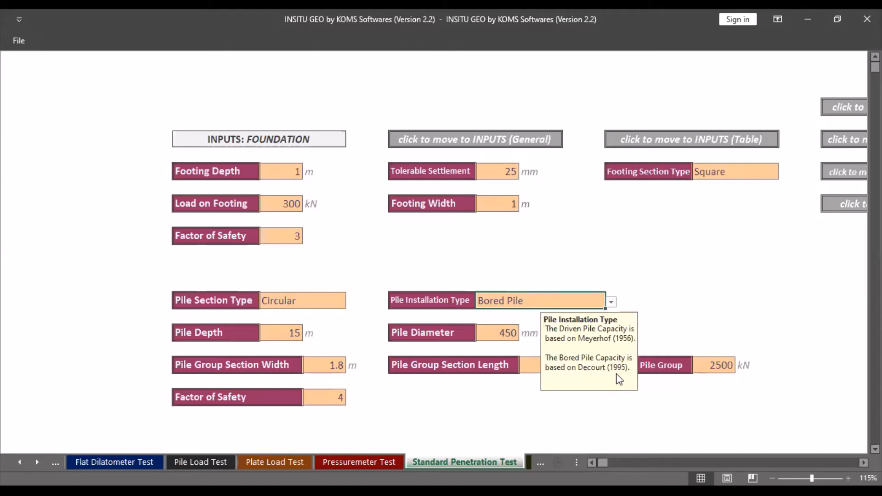
Step: Review the pile depth, diameter, group section width and length, group load and Factor of Safety inputs with their guidance notes
{"action": "left_click", "coordinate": [291, 334]}
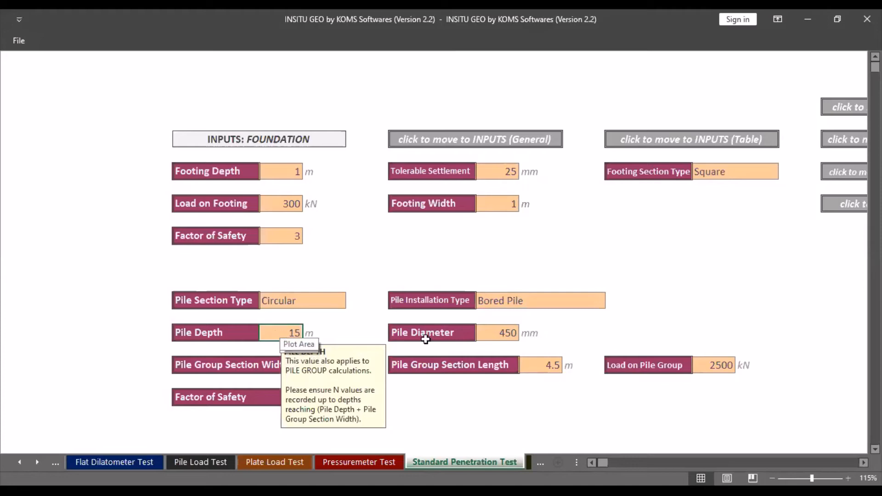
{"action": "left_click", "coordinate": [497, 337]}
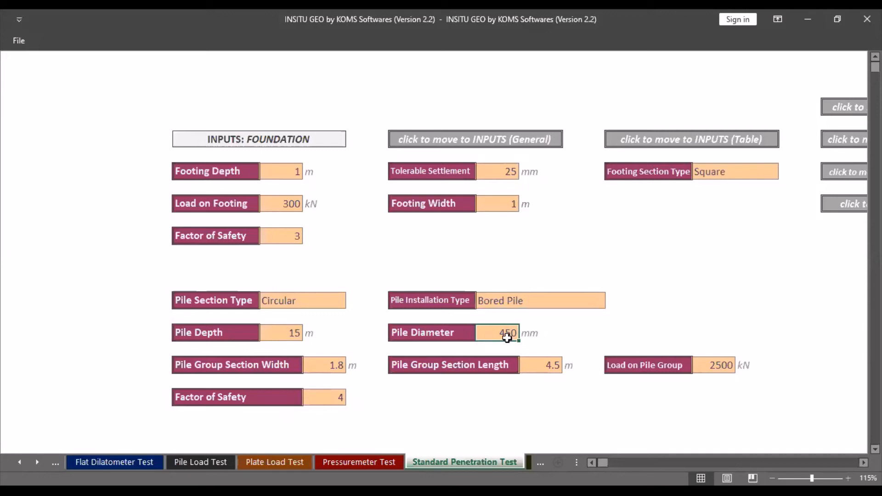
{"action": "left_click", "coordinate": [330, 367]}
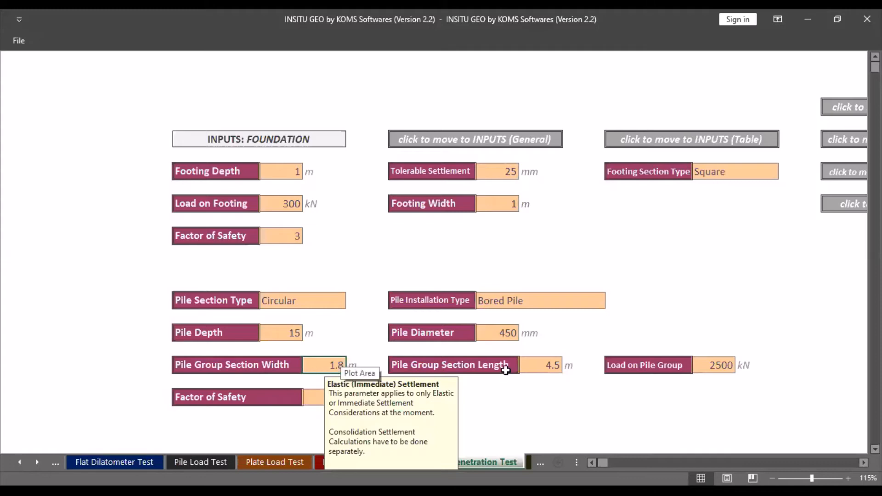
{"action": "left_click", "coordinate": [536, 370]}
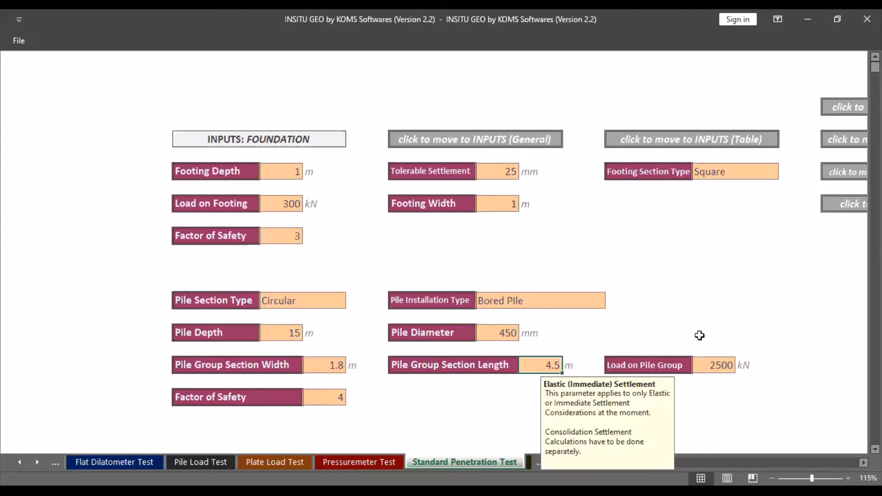
{"action": "left_click", "coordinate": [712, 365]}
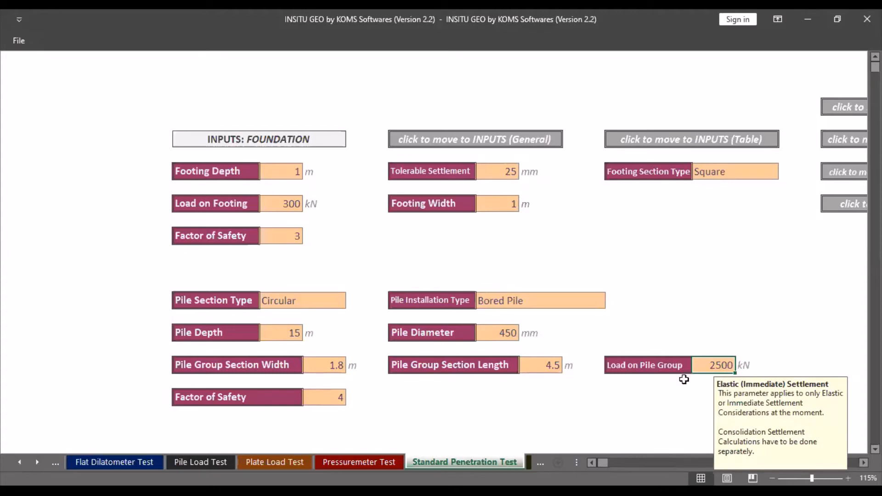
{"action": "left_click", "coordinate": [345, 401]}
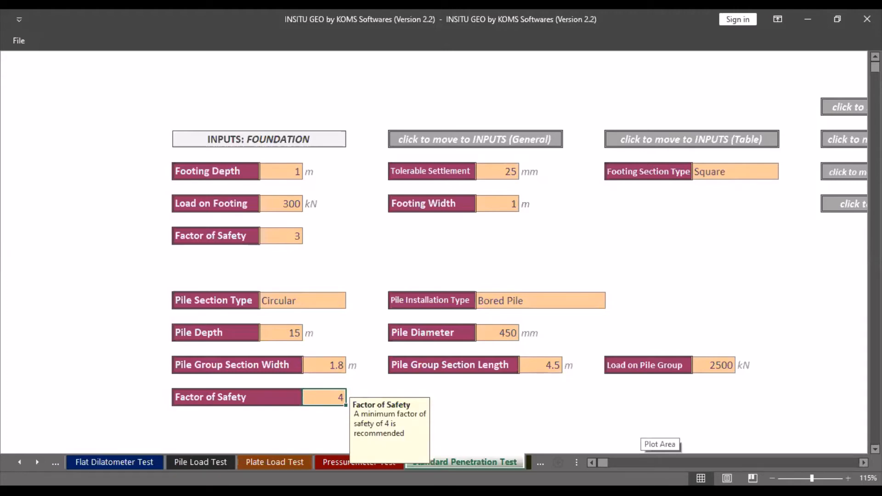
Step: Go to the foundation outputs and examine the pile results, including the single-pile Ultimate Load and Allowable Load
{"action": "scroll", "coordinate": [779, 445], "scroll_direction": "right", "scroll_amount": 2}
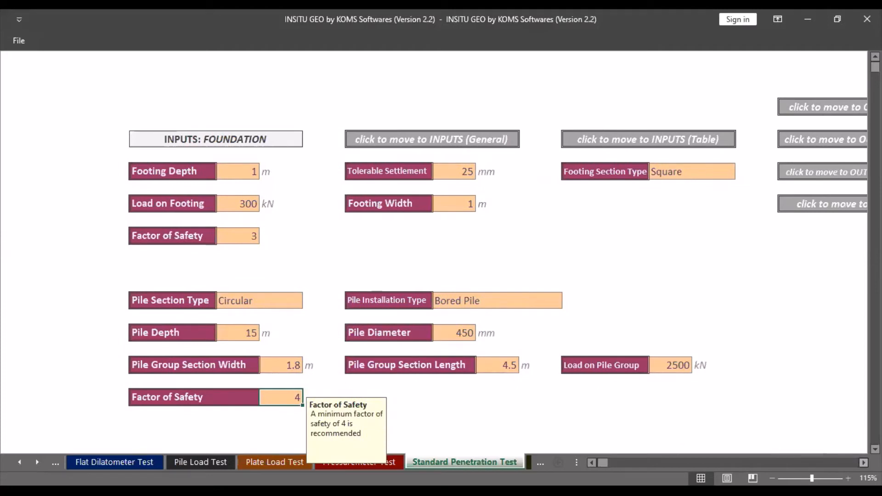
{"action": "double_click", "coordinate": [864, 463]}
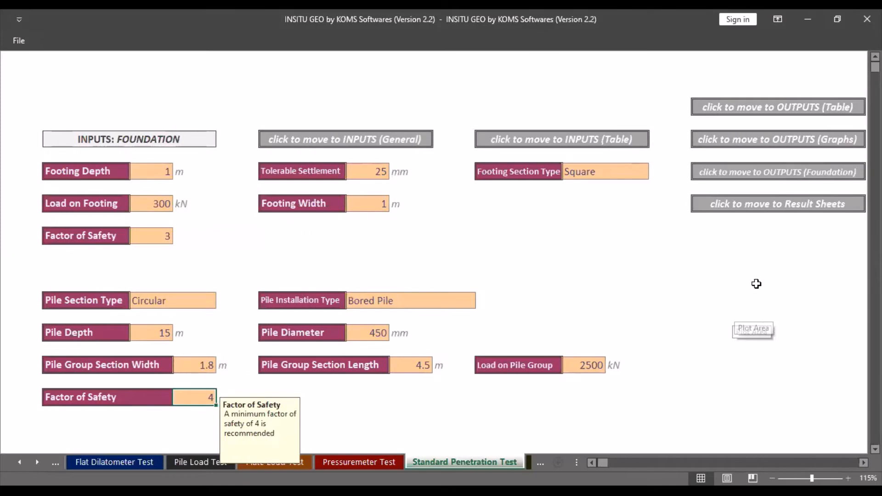
{"action": "left_click", "coordinate": [768, 181]}
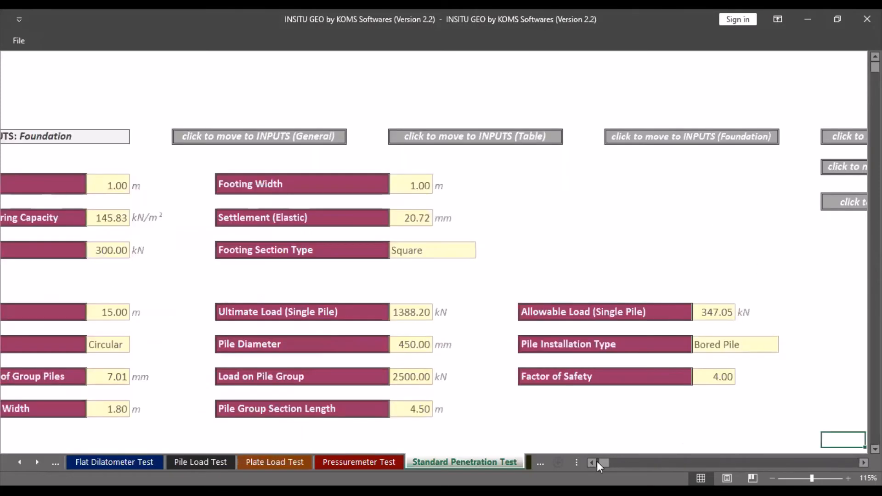
{"action": "left_click", "coordinate": [592, 463]}
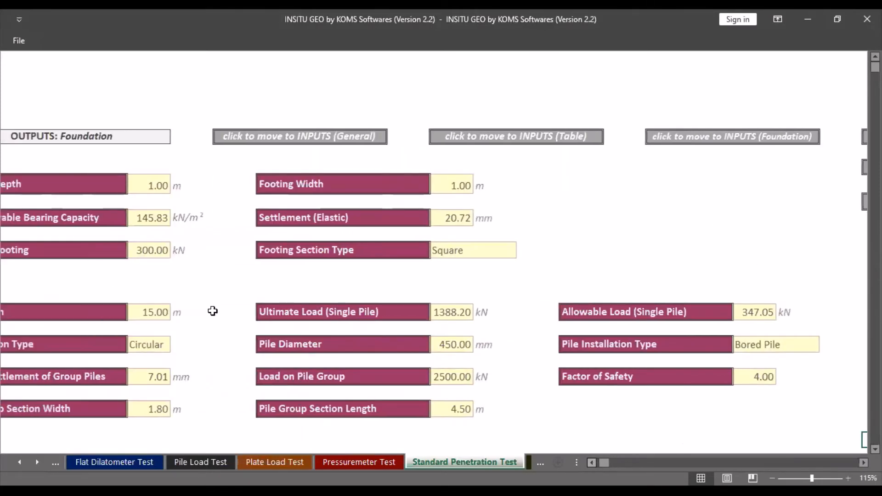
{"action": "scroll", "coordinate": [213, 310], "scroll_direction": "left", "scroll_amount": 1}
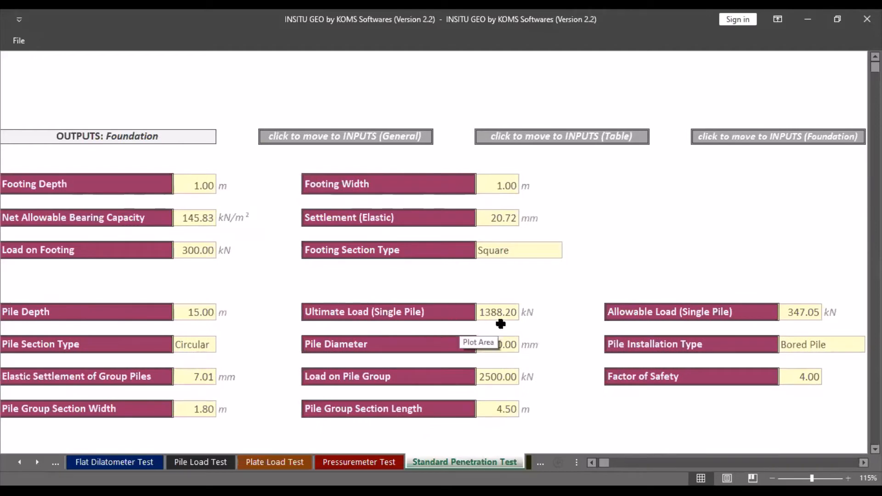
{"action": "left_click", "coordinate": [792, 316]}
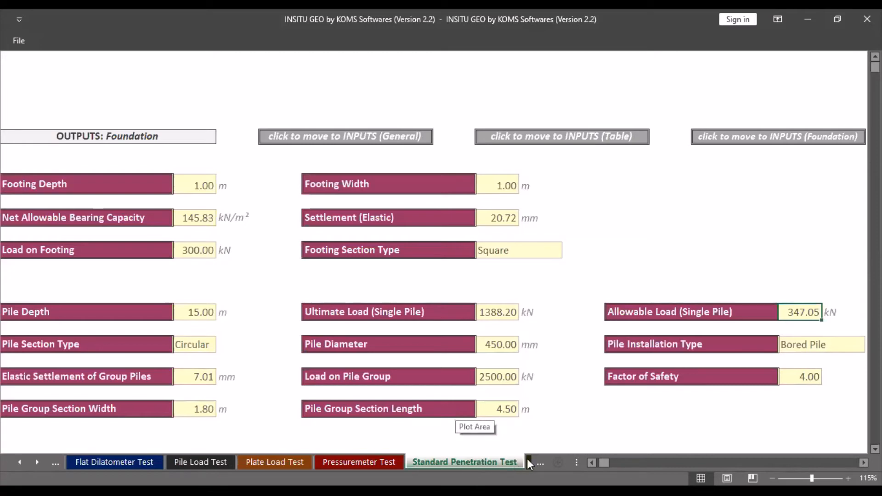
Step: Return to the general inputs of the Standard Penetration Test sheet and switch to the (Assisted Mode) SPT sheet
{"action": "left_click", "coordinate": [389, 134]}
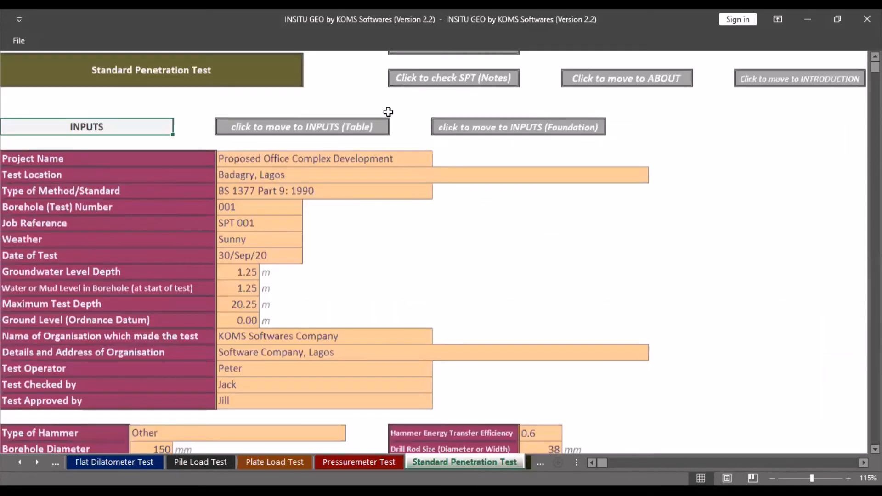
{"action": "scroll", "coordinate": [449, 63], "scroll_direction": "up", "scroll_amount": 1}
{"action": "left_click", "coordinate": [449, 60]}
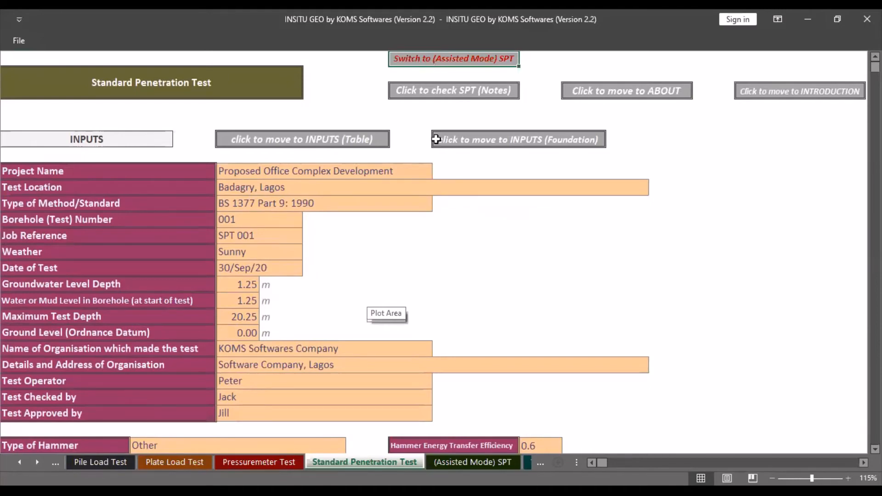
{"action": "key", "text": "ctrl+Page_Down"}
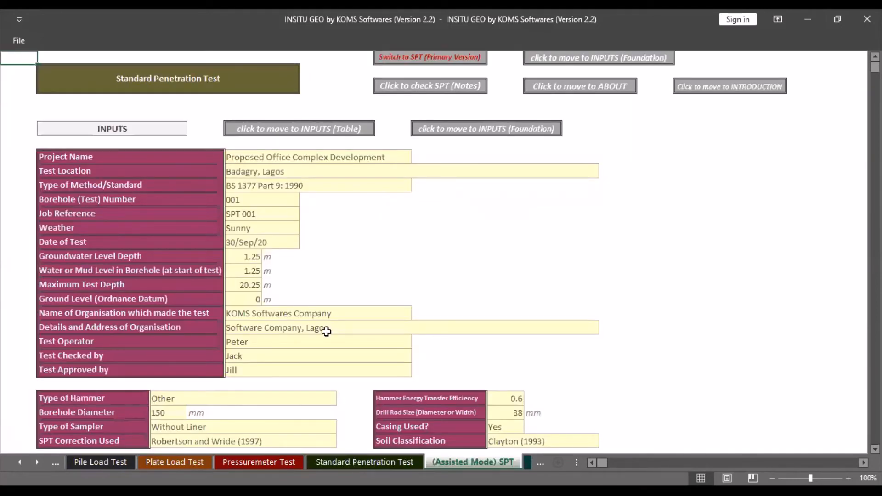
Step: Look through the general inputs and the depth-by-depth inputs table of the (Assisted Mode) SPT sheet
{"action": "scroll", "coordinate": [326, 332], "scroll_direction": "down", "scroll_amount": 2}
{"action": "scroll", "coordinate": [327, 332], "scroll_direction": "down", "scroll_amount": 4}
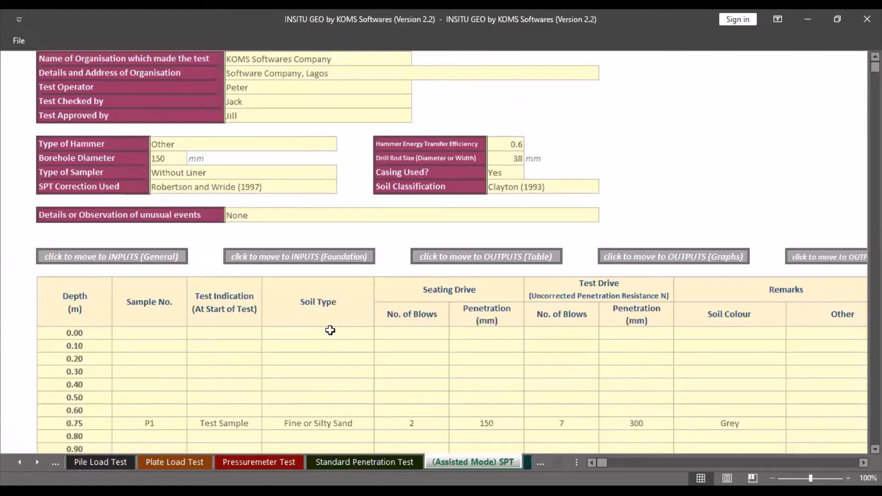
{"action": "scroll", "coordinate": [330, 331], "scroll_direction": "down", "scroll_amount": 10}
{"action": "scroll", "coordinate": [331, 329], "scroll_direction": "down", "scroll_amount": 8}
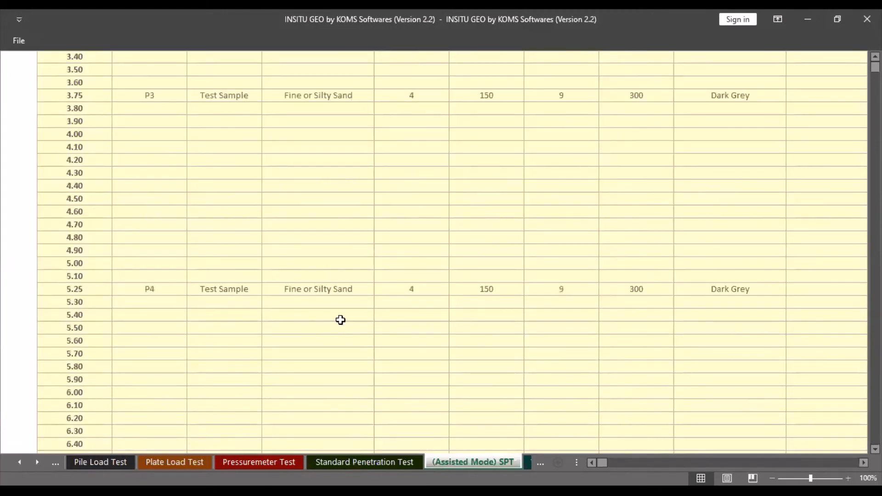
{"action": "scroll", "coordinate": [340, 317], "scroll_direction": "up", "scroll_amount": 14}
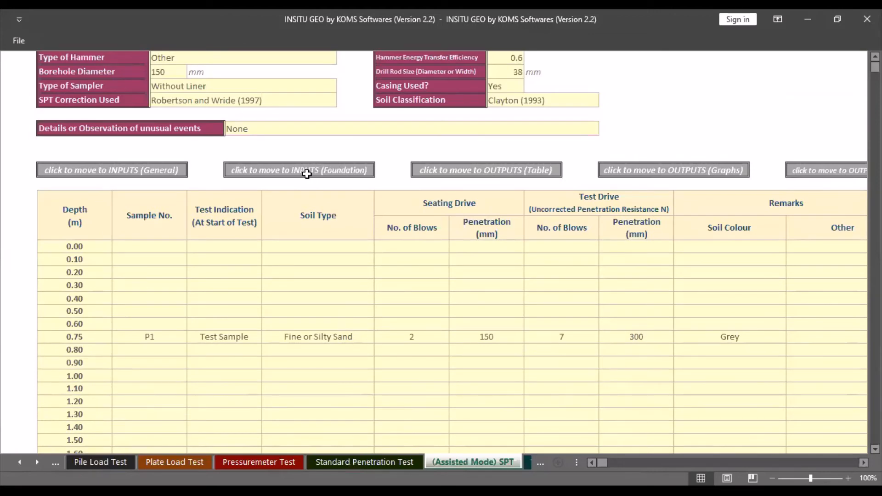
Step: Go to the assisted-mode foundation inputs and review the footing depth, tolerable settlement, section type and width fields
{"action": "left_click", "coordinate": [307, 178]}
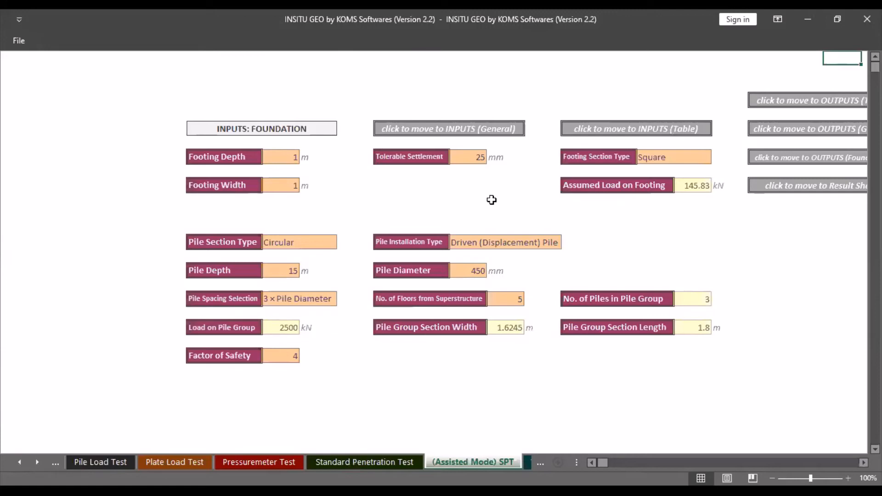
{"action": "left_click", "coordinate": [280, 162]}
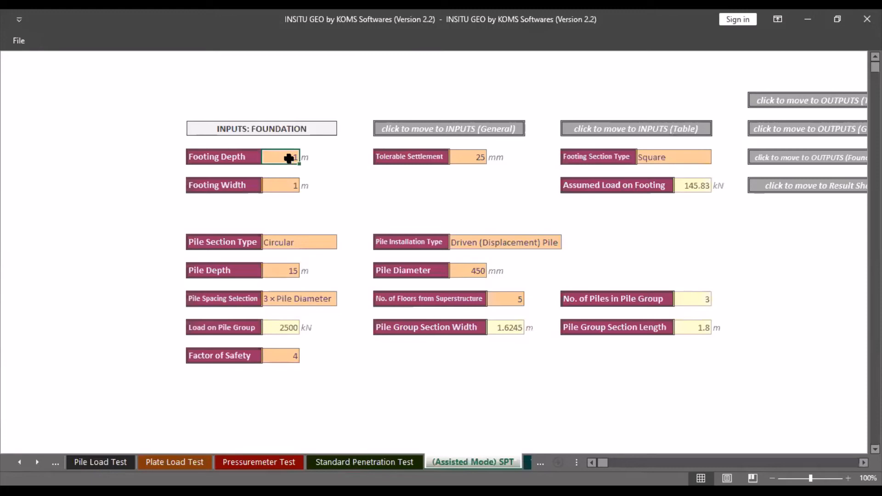
{"action": "left_click", "coordinate": [481, 158]}
{"action": "left_click", "coordinate": [639, 162]}
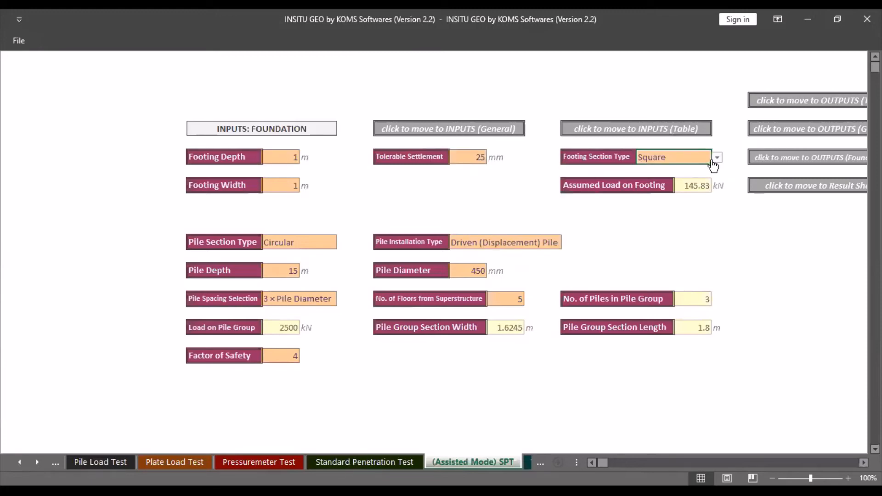
{"action": "left_click", "coordinate": [290, 187]}
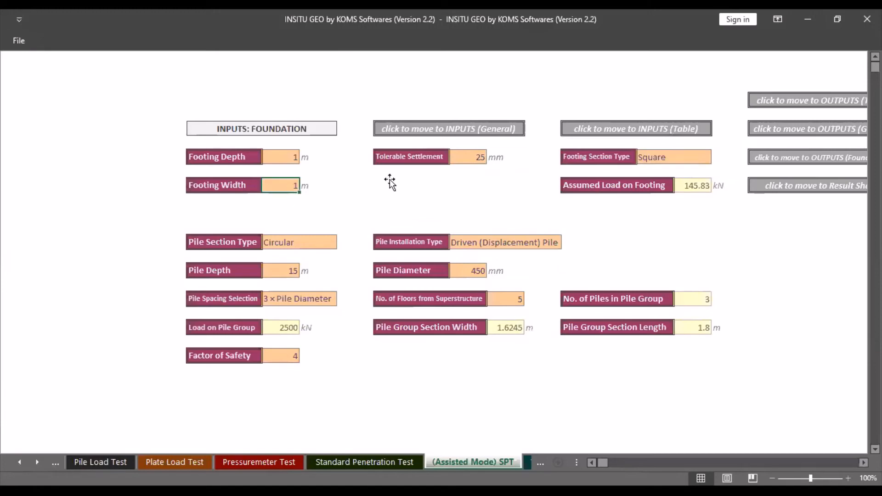
{"action": "left_click", "coordinate": [390, 176]}
Step: Clear the Footing Width, Footing Depth, Tolerable Settlement and Footing Section Type inputs
{"action": "left_click", "coordinate": [283, 186]}
{"action": "key", "text": "Delete"}
{"action": "left_click", "coordinate": [286, 160]}
{"action": "key", "text": "Delete"}
{"action": "left_click", "coordinate": [474, 157]}
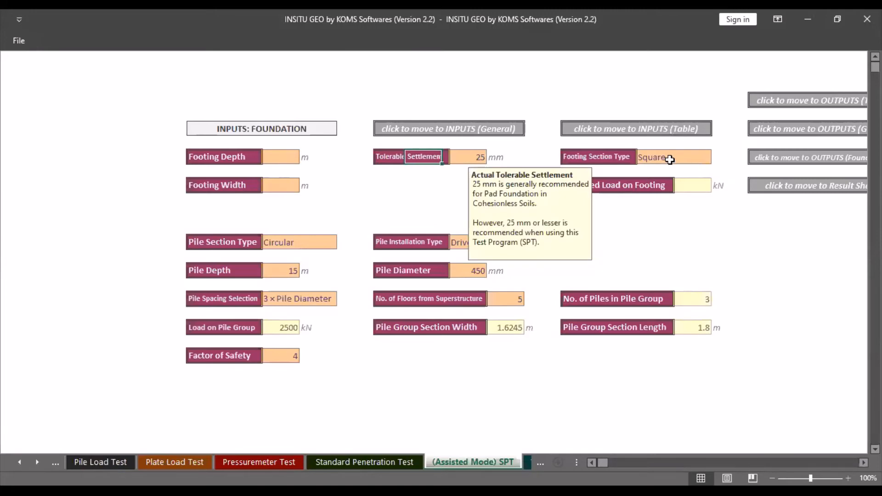
{"action": "key", "text": "Delete"}
{"action": "left_click", "coordinate": [670, 159]}
{"action": "key", "text": "Delete"}
Step: Set the Footing Depth to 1 m, Tolerable Settlement to 25 mm, Footing Section Type to Square and Footing Width to 1 m
{"action": "left_click", "coordinate": [284, 162]}
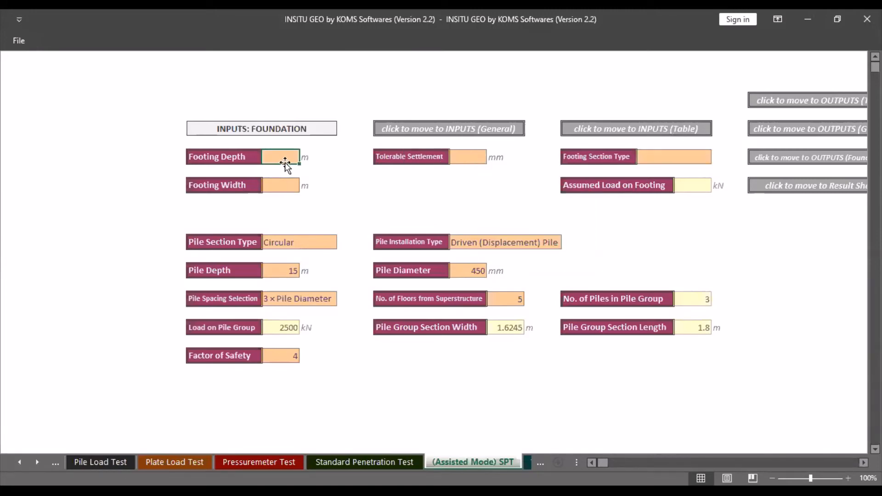
{"action": "type", "text": "1"}
{"action": "left_click", "coordinate": [471, 159]}
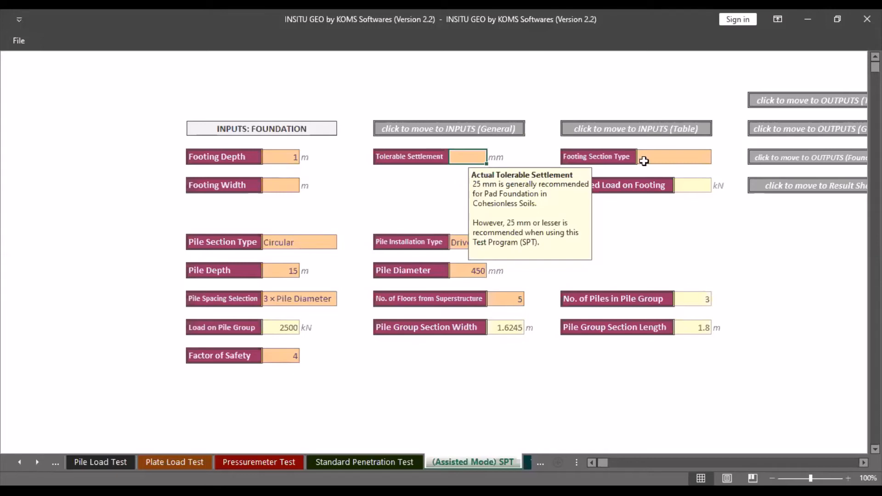
{"action": "type", "text": "25"}
{"action": "key", "text": "Tab"}
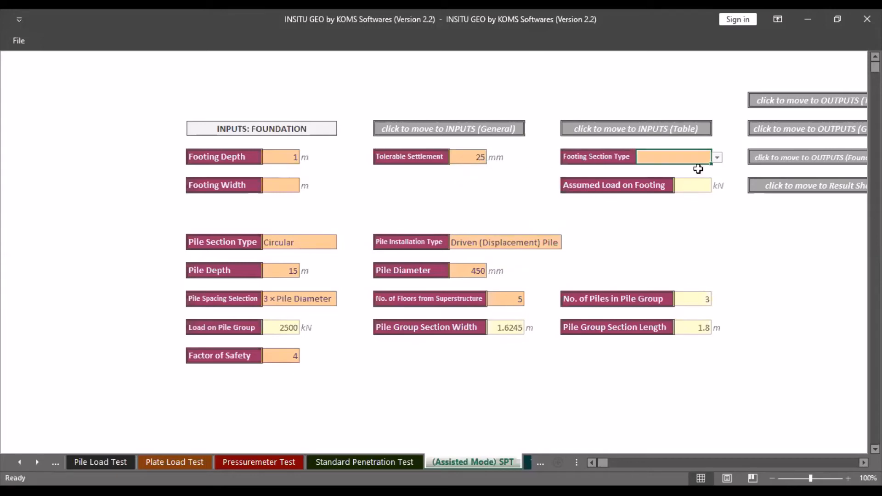
{"action": "key", "text": "alt+Down"}
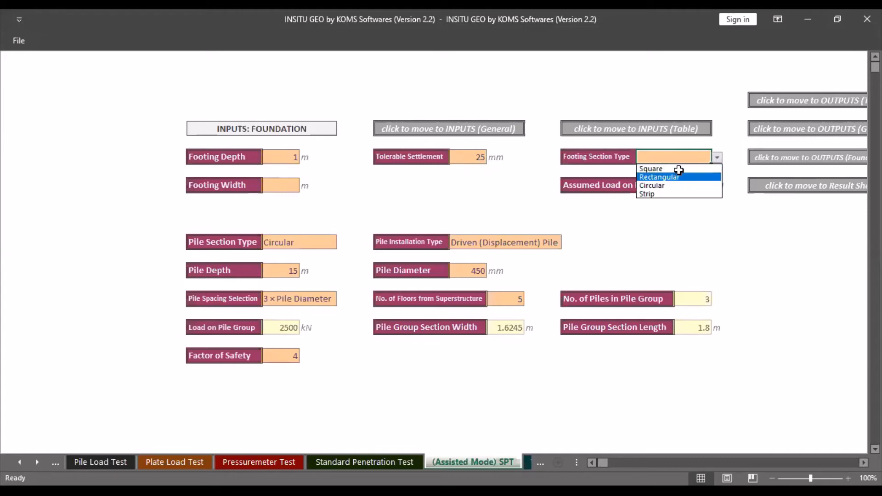
{"action": "key", "text": "Return"}
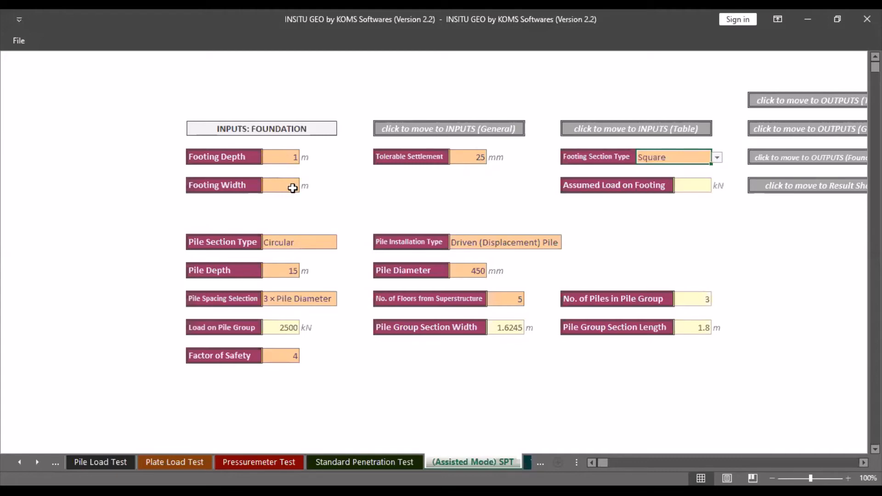
{"action": "left_click", "coordinate": [293, 188]}
{"action": "type", "text": "1"}
{"action": "key", "text": "Tab"}
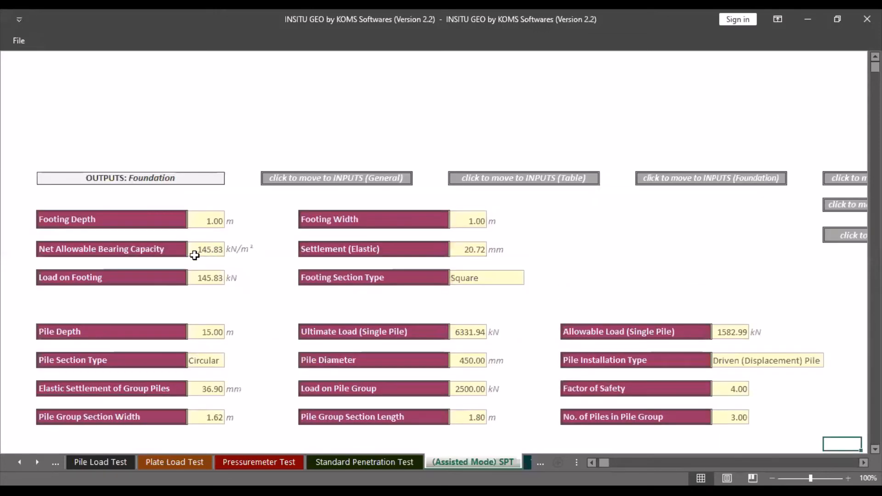
Step: Compare the footing results in the Standard Penetration Test sheet's foundation outputs with those of the (Assisted Mode) SPT sheet
{"action": "left_click", "coordinate": [408, 464]}
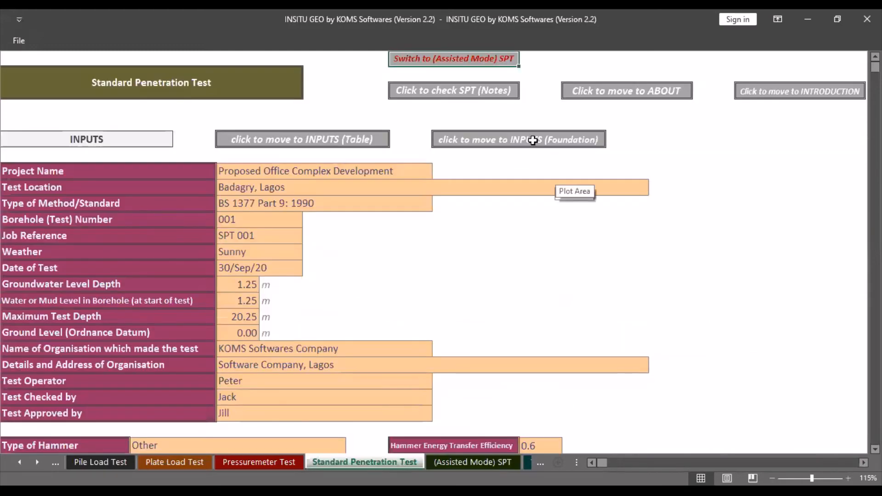
{"action": "left_click", "coordinate": [519, 140]}
{"action": "left_click", "coordinate": [782, 169]}
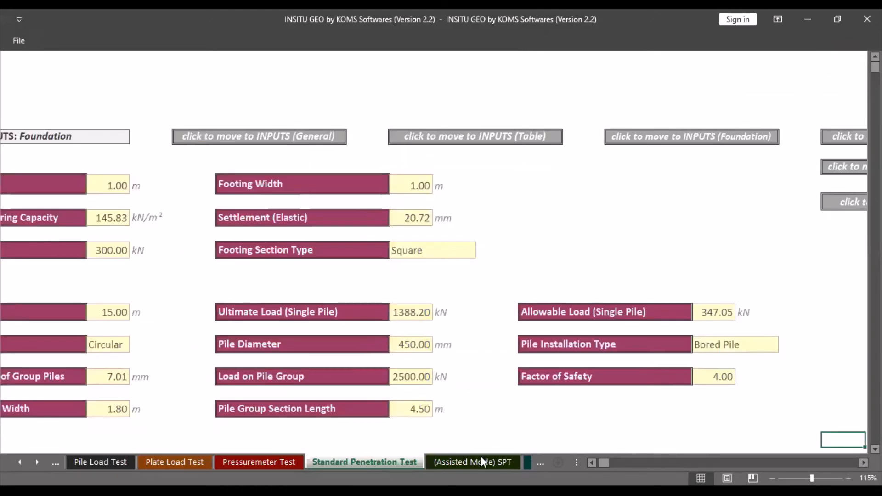
{"action": "left_click", "coordinate": [481, 462]}
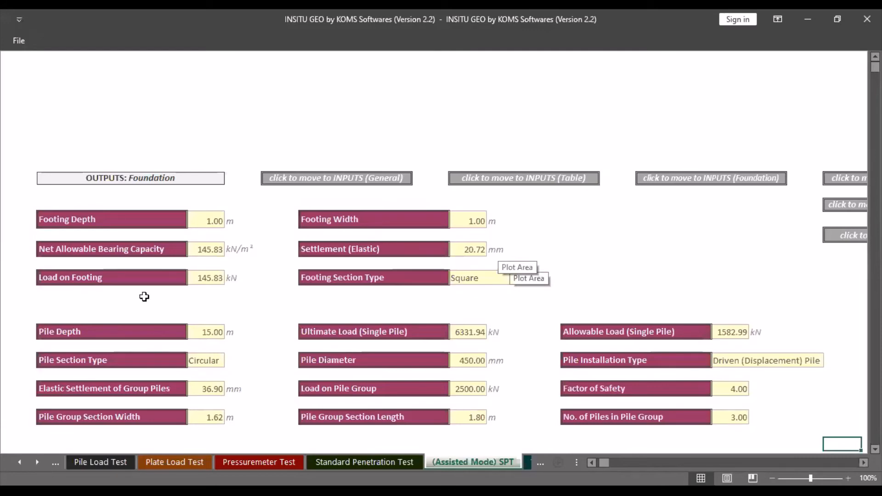
Step: Return to the assisted-mode foundation inputs, check the Pile Section Type and choose Driven (Displacement) Pile as the Pile Installation Type
{"action": "left_click", "coordinate": [682, 184]}
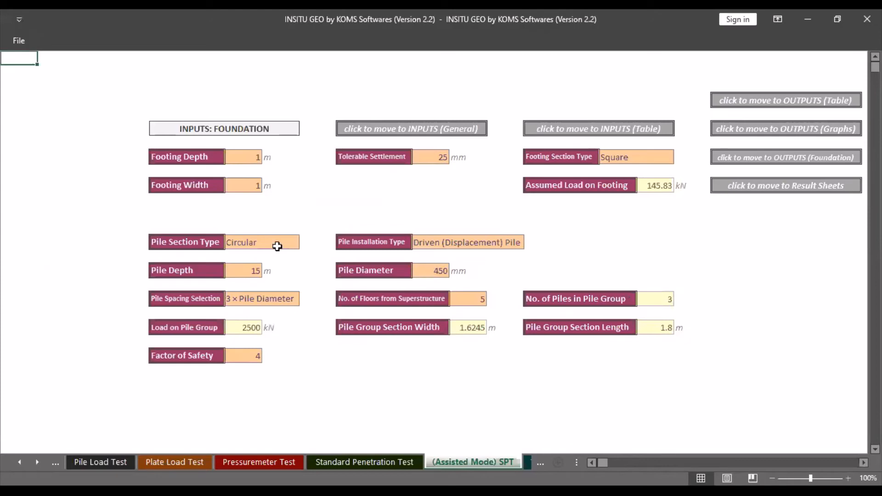
{"action": "left_click", "coordinate": [306, 243]}
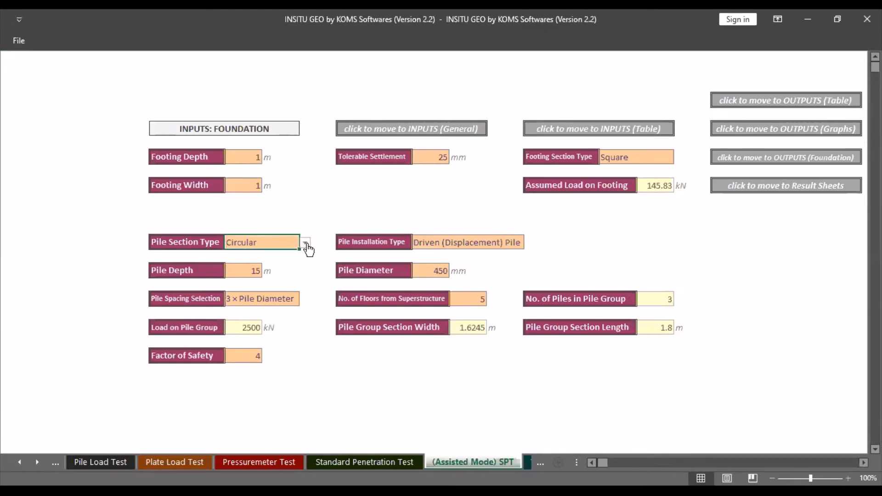
{"action": "left_click", "coordinate": [305, 243]}
{"action": "left_click", "coordinate": [444, 244]}
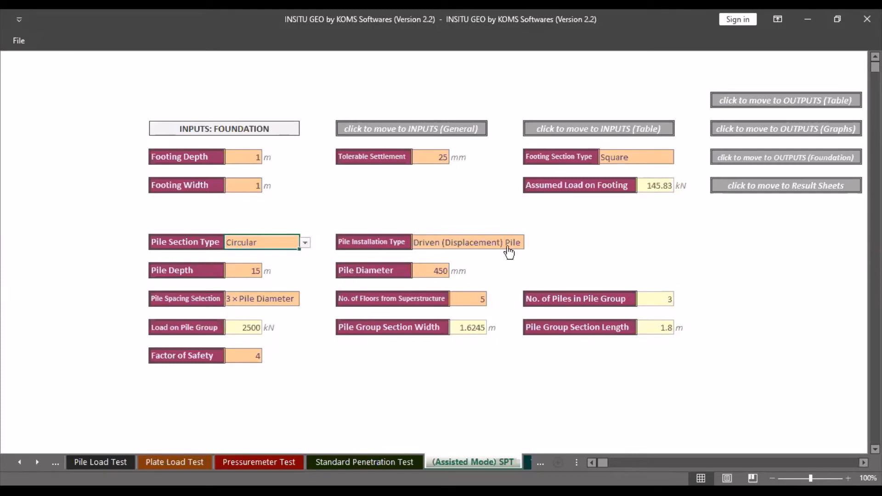
{"action": "left_click", "coordinate": [532, 248]}
{"action": "left_click", "coordinate": [531, 243]}
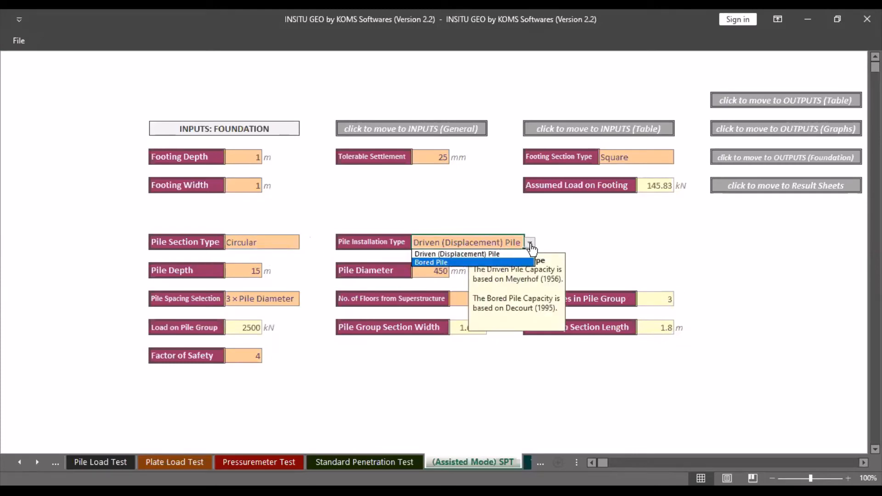
{"action": "left_click", "coordinate": [498, 253]}
Step: Set the Pile Depth to 14 m and choose 3 × Pile Diameter as the Pile Spacing Selection
{"action": "left_click", "coordinate": [246, 269]}
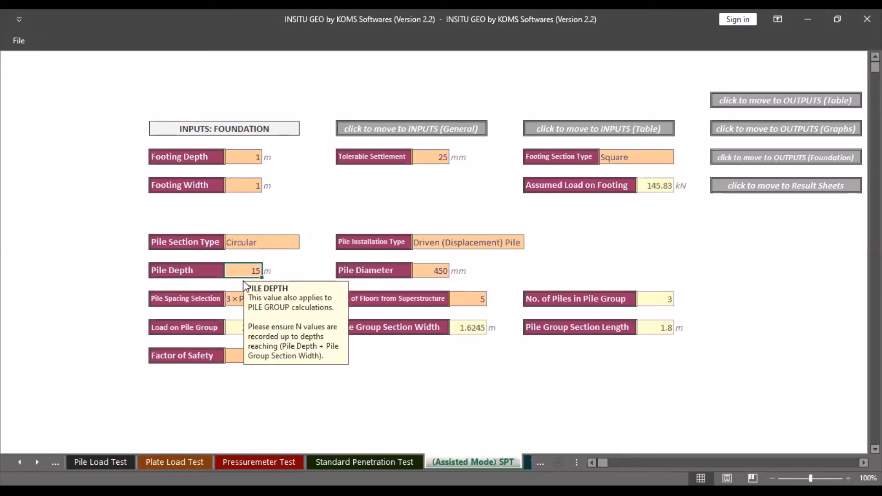
{"action": "key", "text": "Right"}
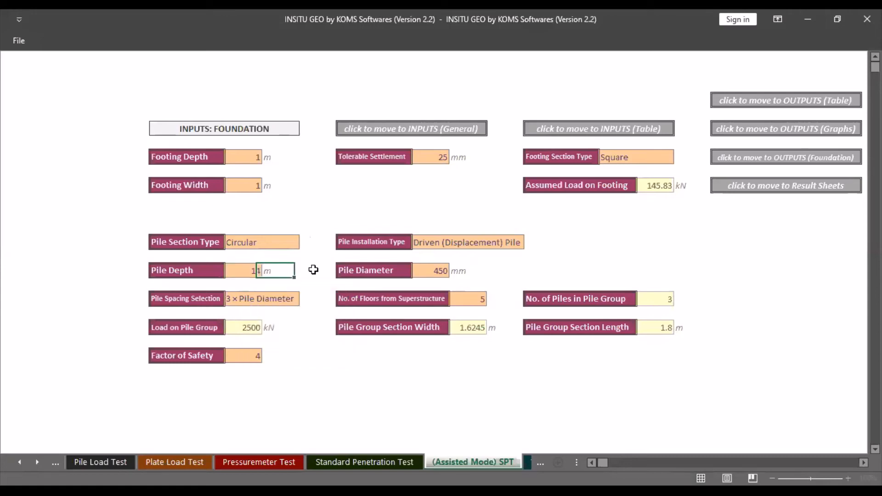
{"action": "left_click", "coordinate": [434, 271]}
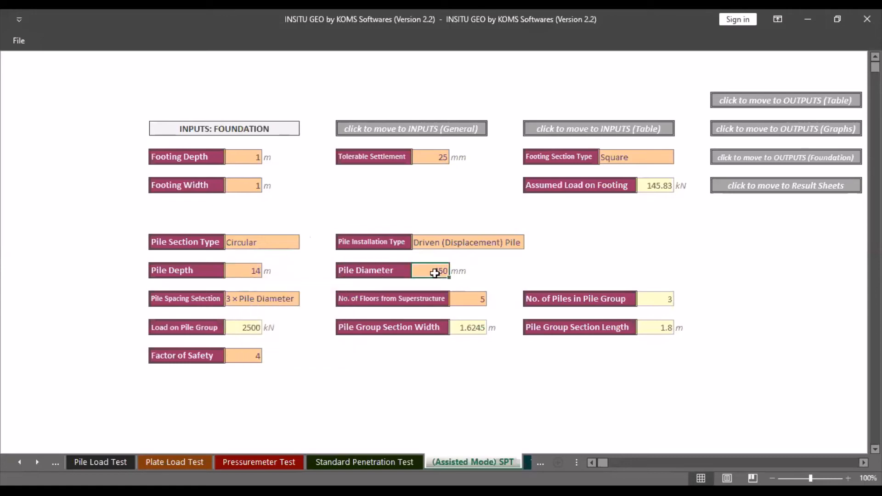
{"action": "left_click", "coordinate": [297, 299]}
{"action": "left_click", "coordinate": [305, 299]}
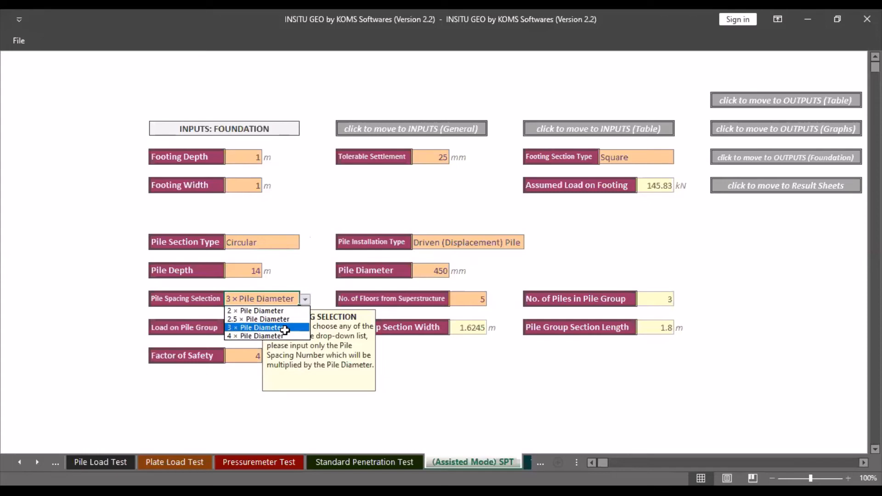
{"action": "left_click", "coordinate": [285, 330]}
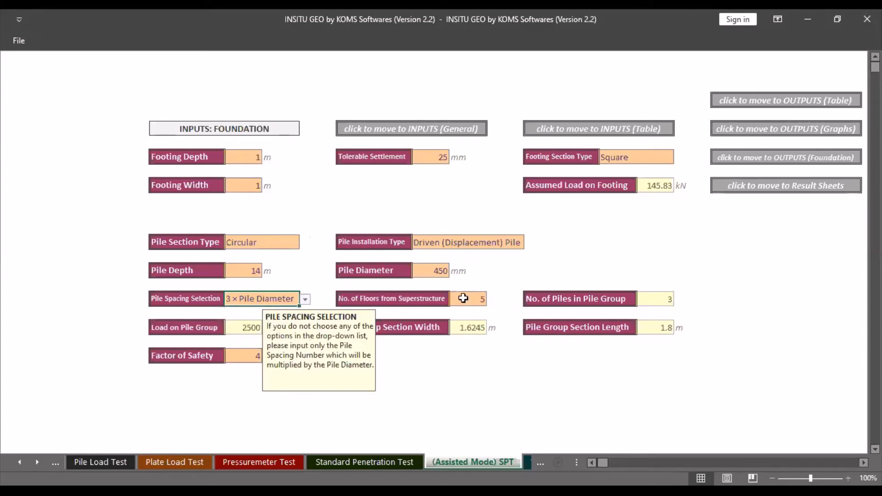
Step: Try 1 and then 2 as the No. of Floors from Superstructure in the assisted-mode foundation inputs
{"action": "left_click", "coordinate": [464, 299]}
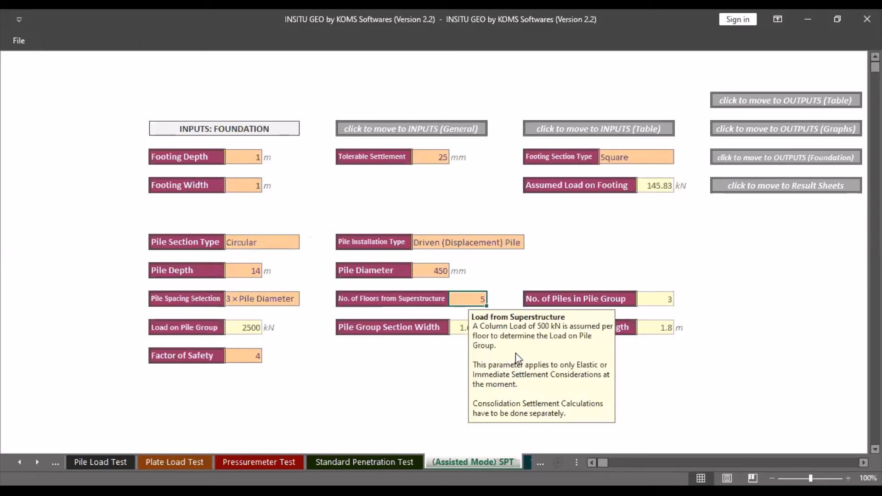
{"action": "type", "text": "1"}
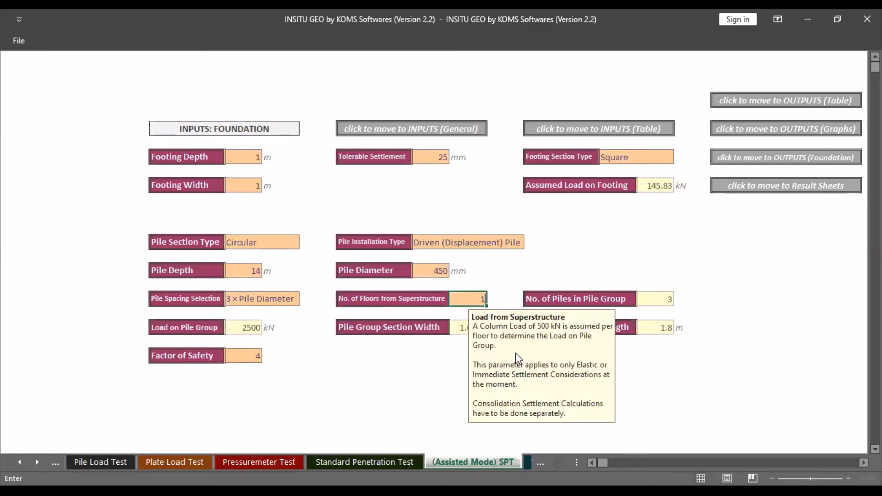
{"action": "key", "text": "Tab"}
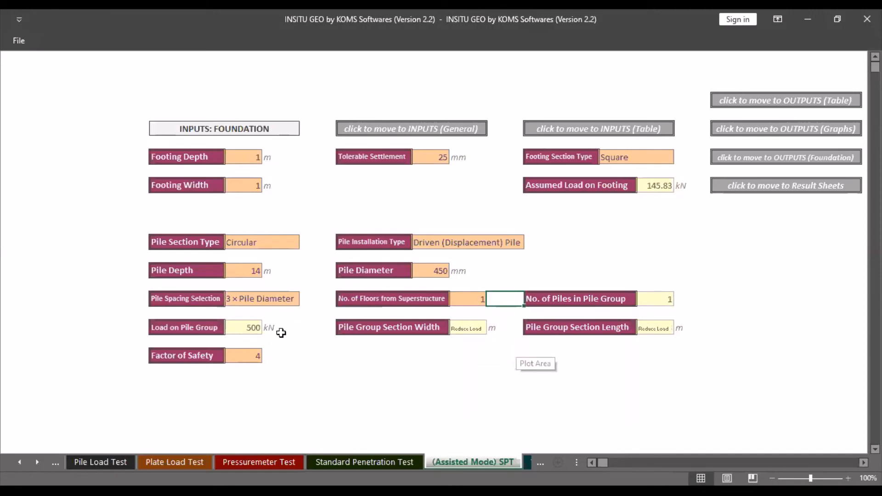
{"action": "left_click", "coordinate": [473, 300]}
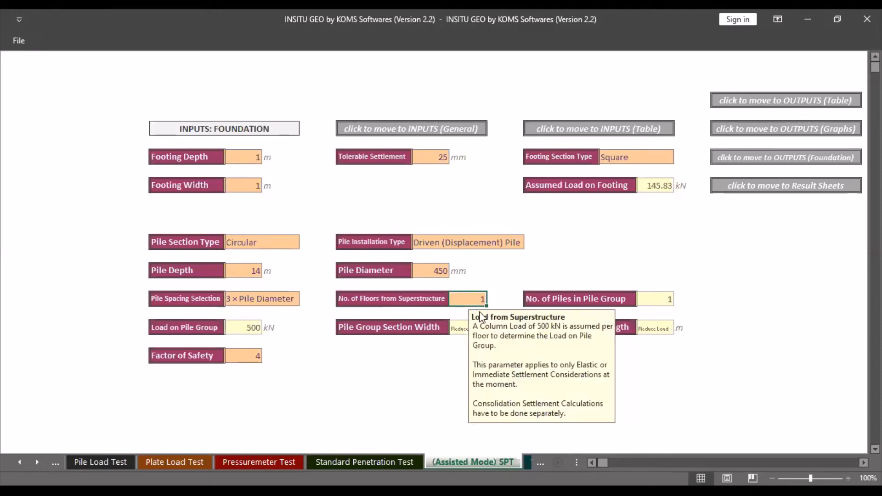
{"action": "type", "text": "2"}
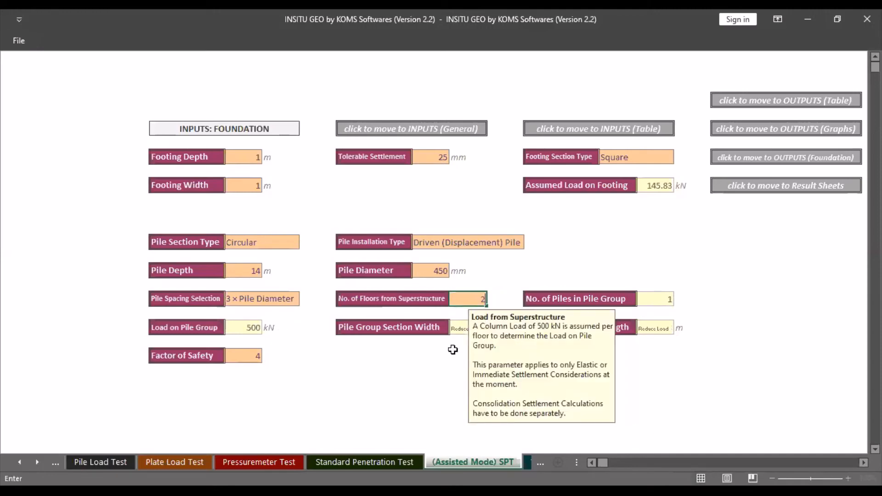
{"action": "key", "text": "Return"}
Step: Set the No. of Floors from Superstructure to 4, then review the assisted-mode foundation outputs
{"action": "left_click", "coordinate": [486, 301]}
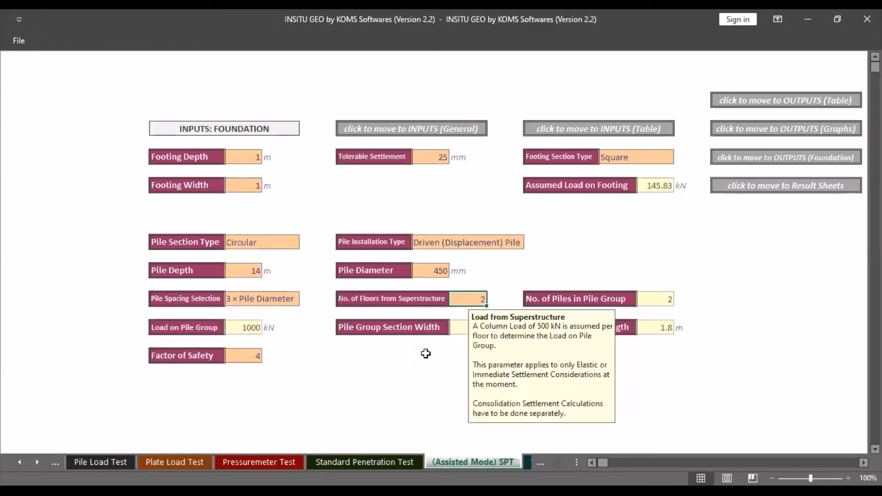
{"action": "type", "text": "4"}
{"action": "key", "text": "Return"}
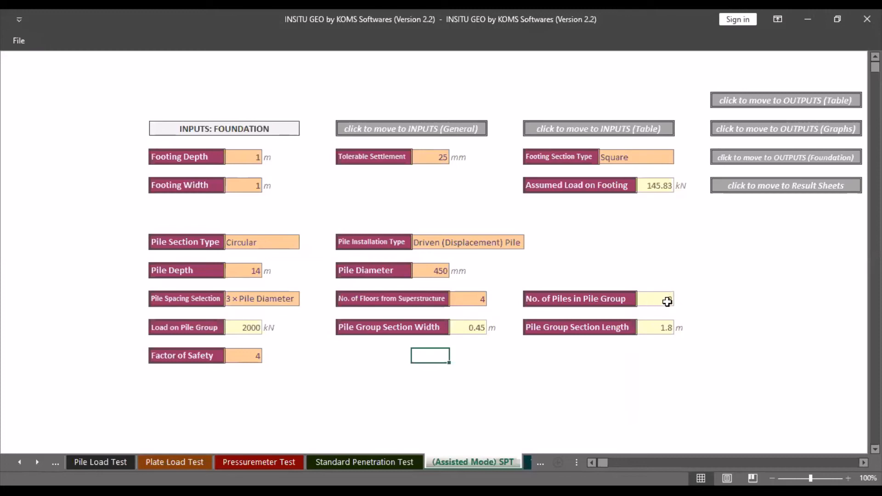
{"action": "left_click", "coordinate": [246, 357]}
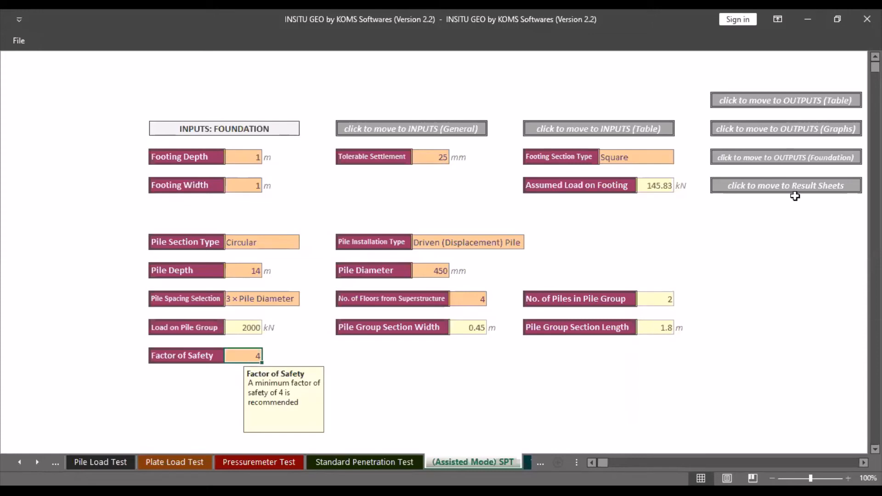
{"action": "left_click", "coordinate": [806, 156]}
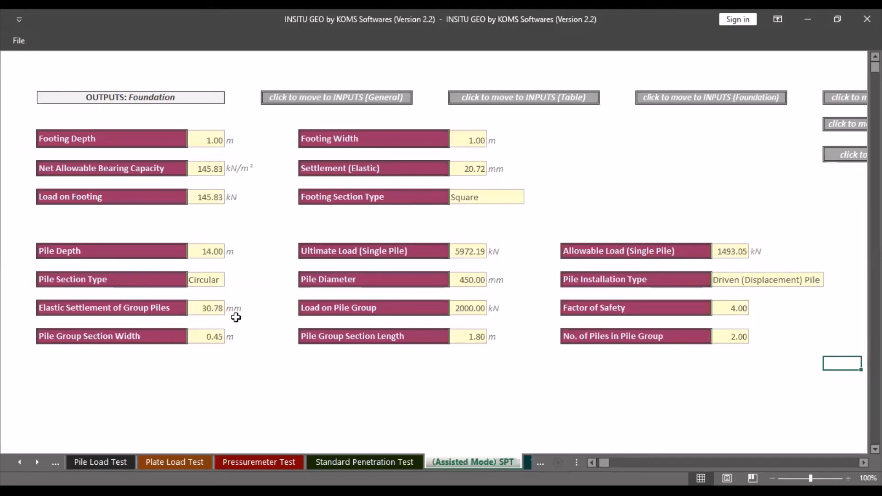
Step: Return to the foundation inputs, choose Bored Pile as the Pile Installation Type and set the Pile Diameter to 600 mm
{"action": "left_click", "coordinate": [691, 95]}
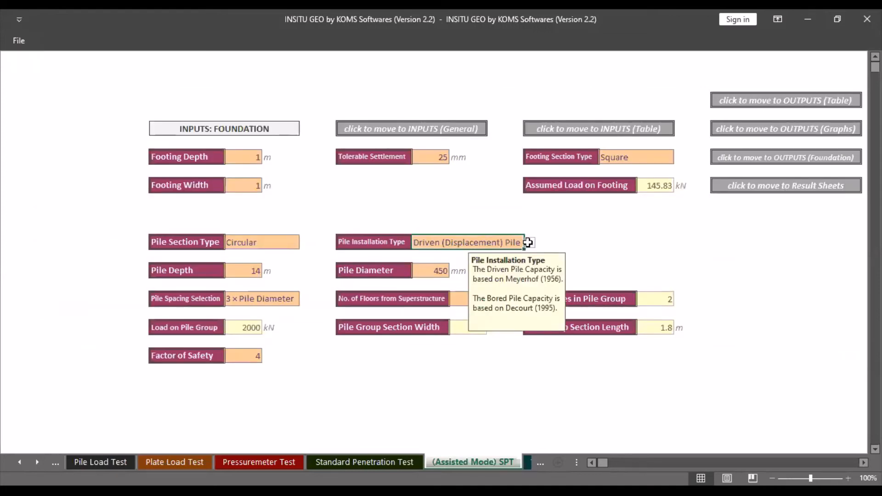
{"action": "left_click", "coordinate": [529, 242]}
{"action": "left_click", "coordinate": [504, 264]}
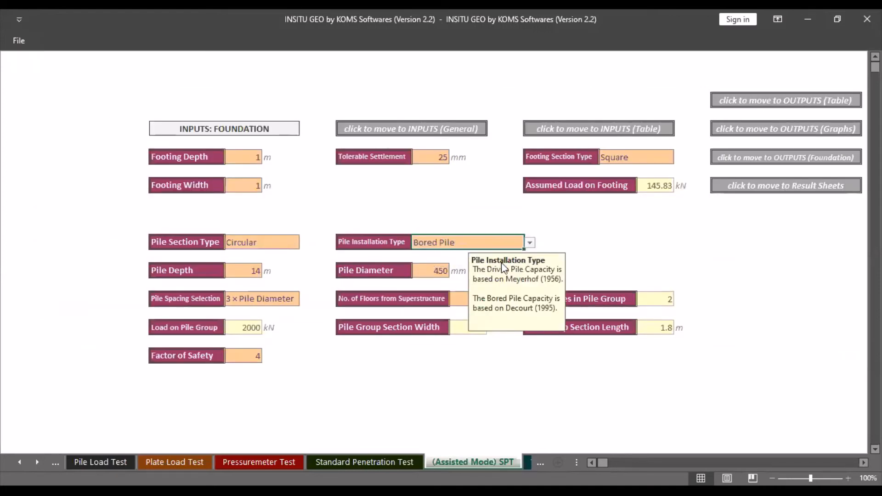
{"action": "left_click", "coordinate": [437, 271]}
{"action": "type", "text": "6"}
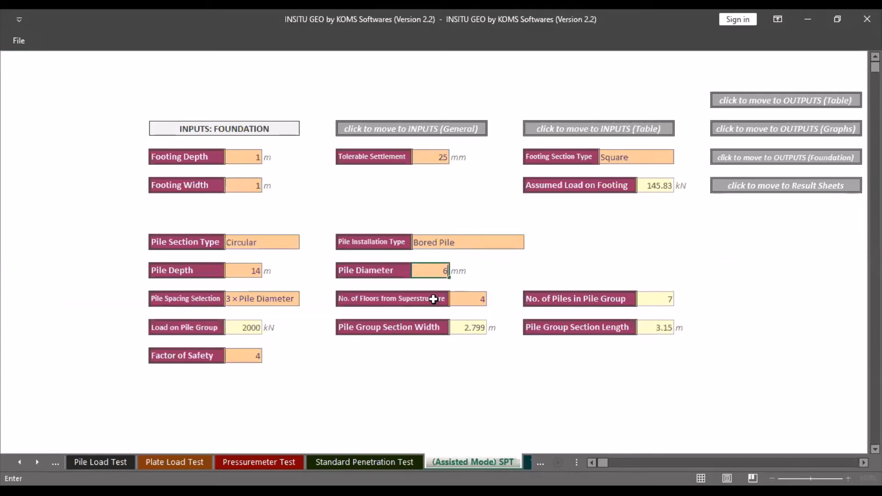
{"action": "type", "text": "00"}
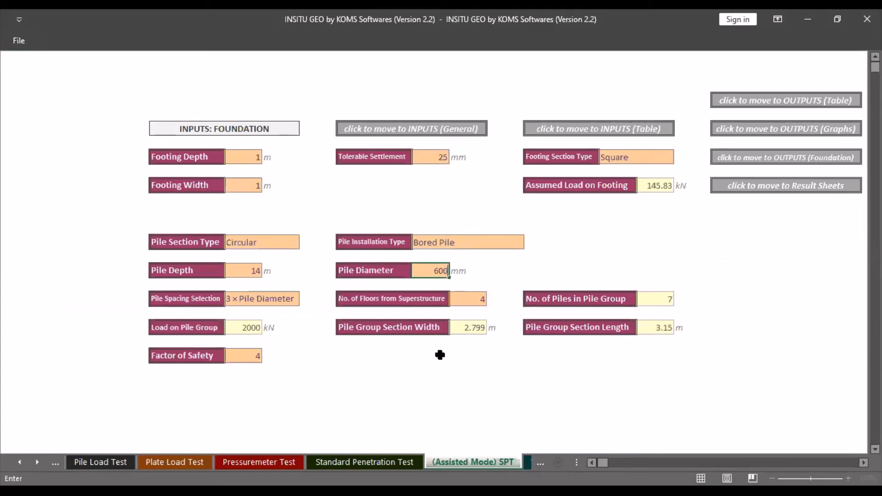
{"action": "key", "text": "Return"}
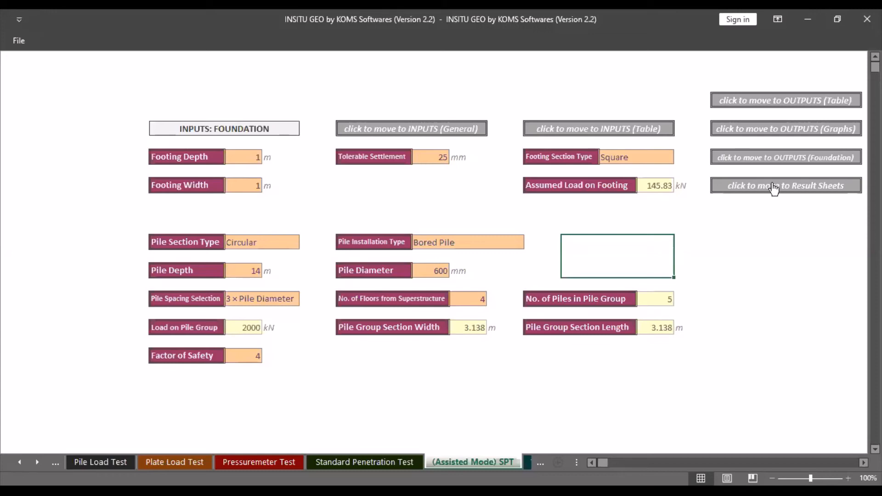
Step: Review the bored pile results in the assisted-mode foundation outputs and return to the foundation inputs
{"action": "left_click", "coordinate": [791, 162]}
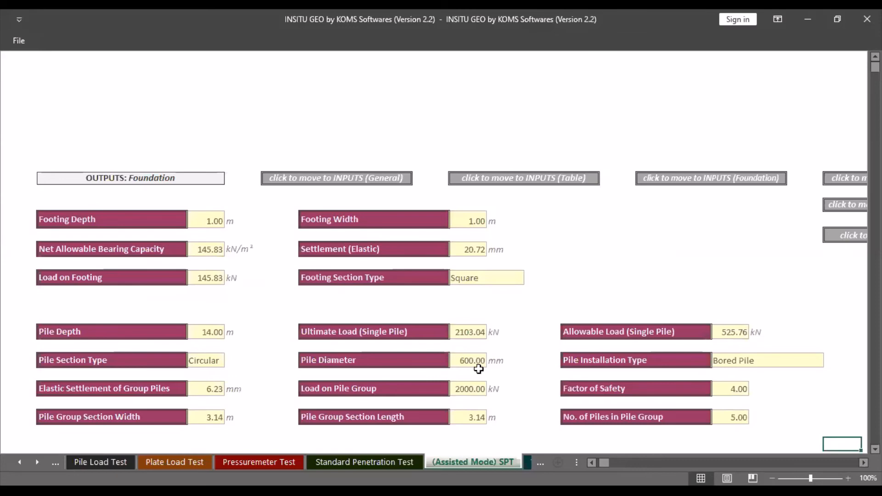
{"action": "left_click", "coordinate": [744, 186]}
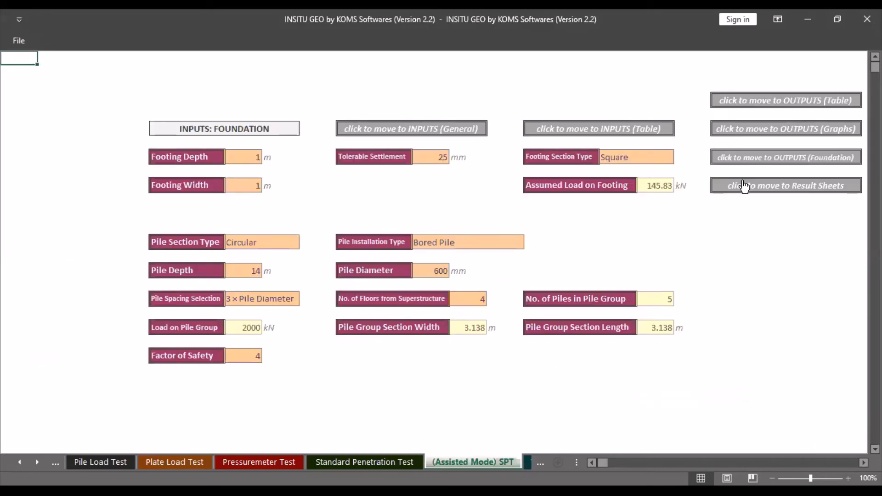
Step: Look through the general inputs, input table and foundation outputs of the Standard Penetration Test sheet
{"action": "left_click", "coordinate": [377, 462]}
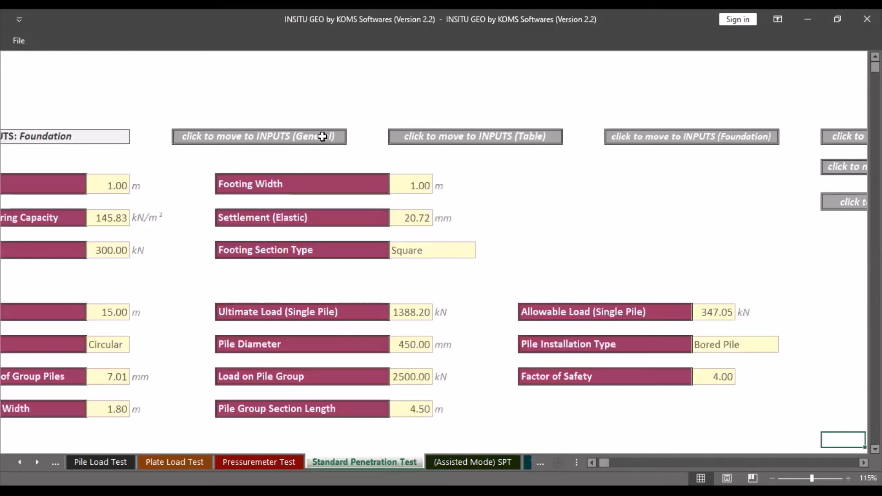
{"action": "left_click", "coordinate": [322, 137]}
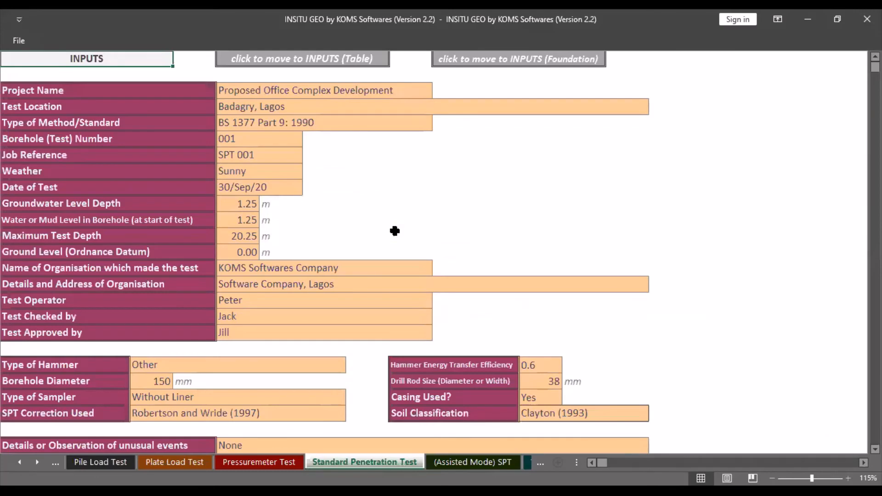
{"action": "scroll", "coordinate": [394, 231], "scroll_direction": "up", "scroll_amount": 2}
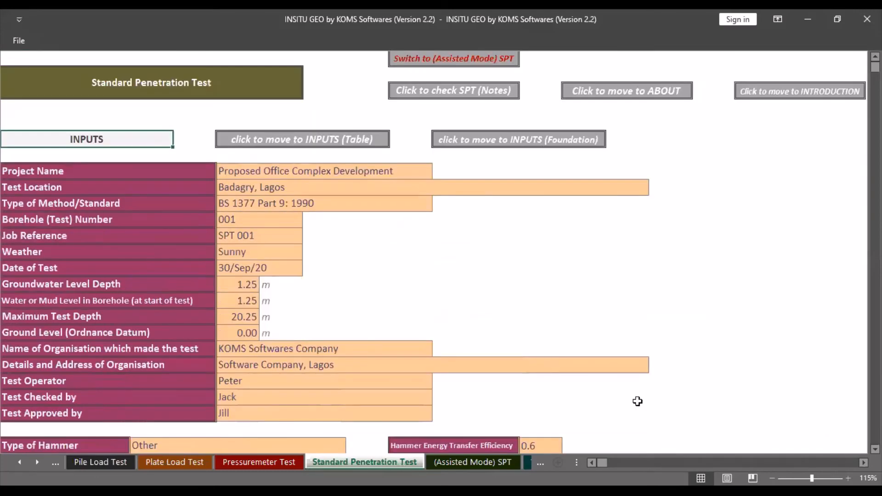
{"action": "left_click", "coordinate": [372, 145]}
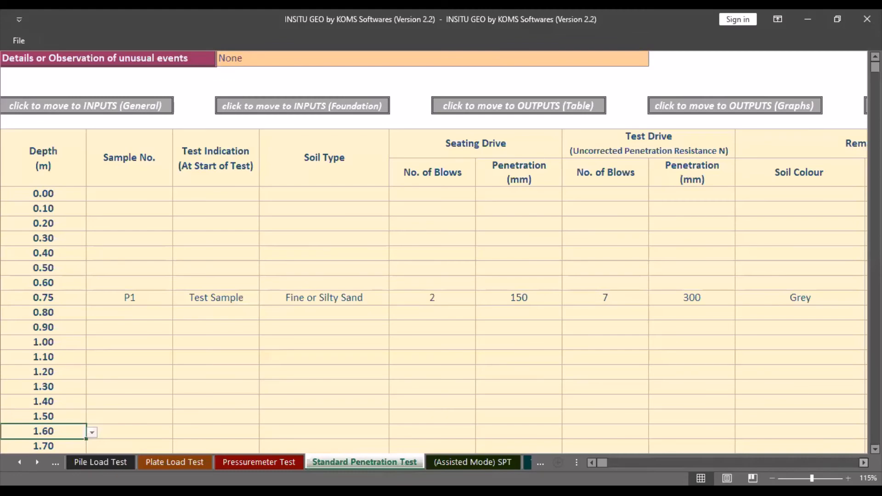
{"action": "scroll", "coordinate": [434, 252], "scroll_direction": "right", "scroll_amount": 2}
{"action": "scroll", "coordinate": [643, 122], "scroll_direction": "right", "scroll_amount": 1}
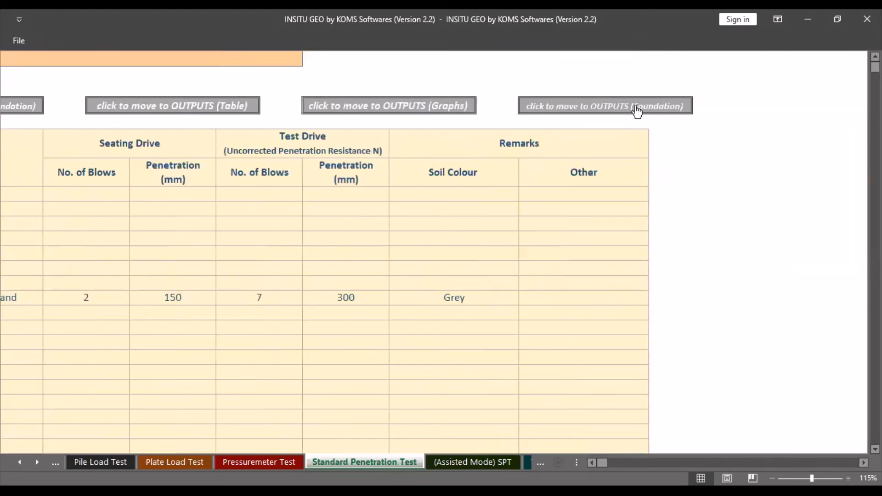
{"action": "left_click", "coordinate": [635, 108]}
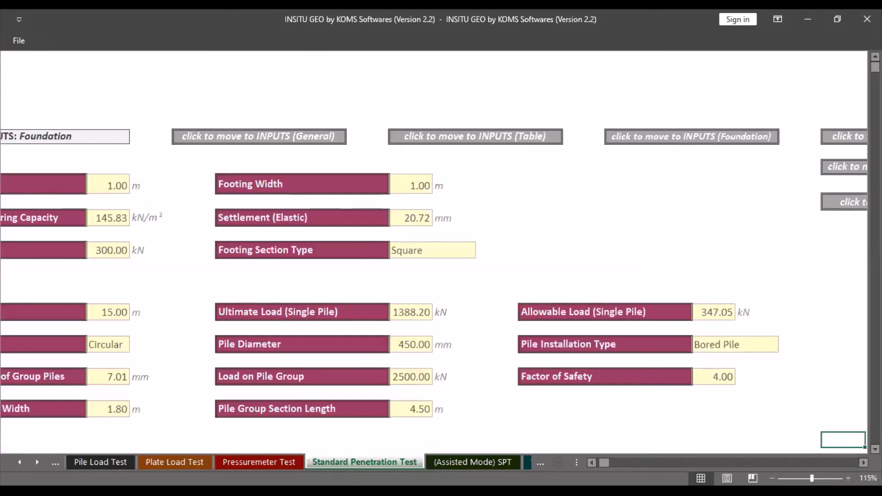
{"action": "scroll", "coordinate": [823, 299], "scroll_direction": "right", "scroll_amount": 2}
{"action": "scroll", "coordinate": [751, 206], "scroll_direction": "right", "scroll_amount": 1}
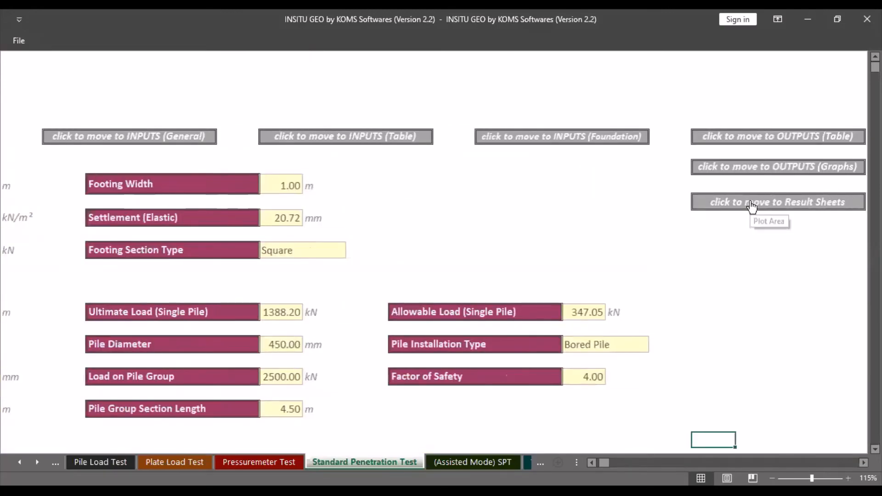
Step: Open the Standard Penetration Test result sheets and examine the test details and foundation results on sheet 1 of 8
{"action": "left_click", "coordinate": [752, 206]}
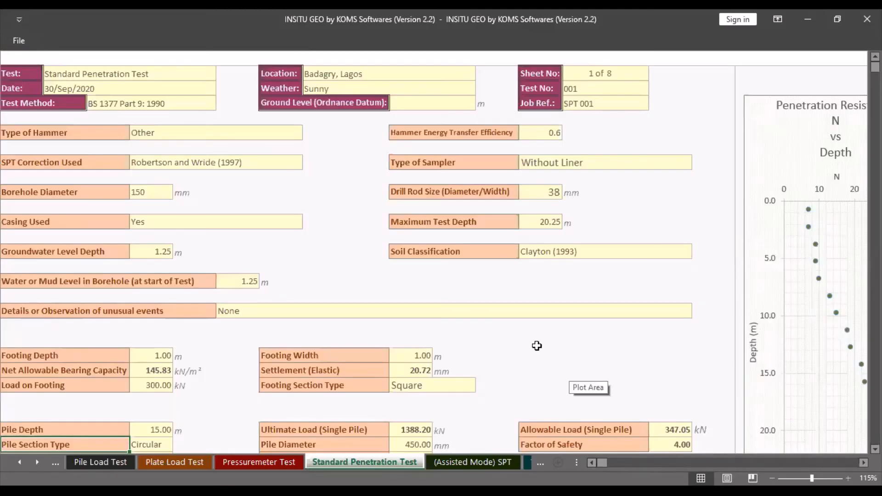
{"action": "scroll", "coordinate": [503, 343], "scroll_direction": "up", "scroll_amount": 2}
{"action": "scroll", "coordinate": [504, 343], "scroll_direction": "down", "scroll_amount": 2}
{"action": "scroll", "coordinate": [208, 294], "scroll_direction": "down", "scroll_amount": 2}
{"action": "scroll", "coordinate": [445, 323], "scroll_direction": "down", "scroll_amount": 1}
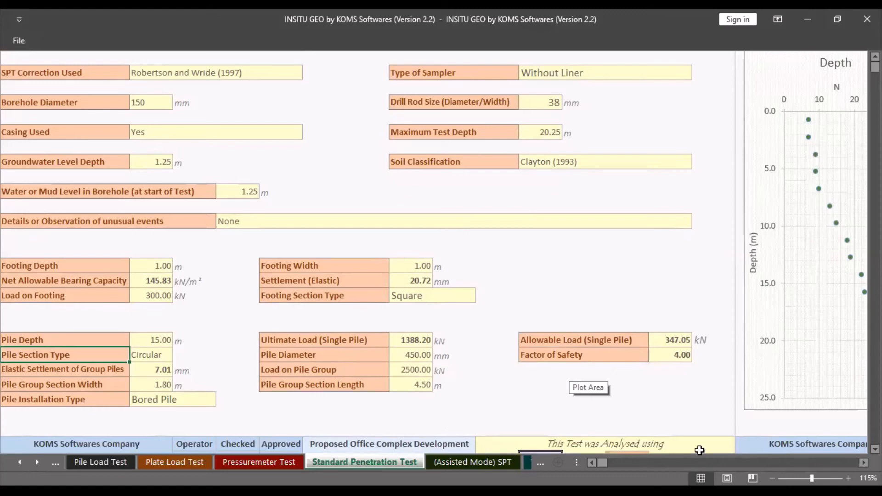
Step: Examine the depth graphs across the Standard Penetration Test result sheets, from penetration resistance N to shear wave velocity
{"action": "scroll", "coordinate": [441, 268], "scroll_direction": "right", "scroll_amount": 2}
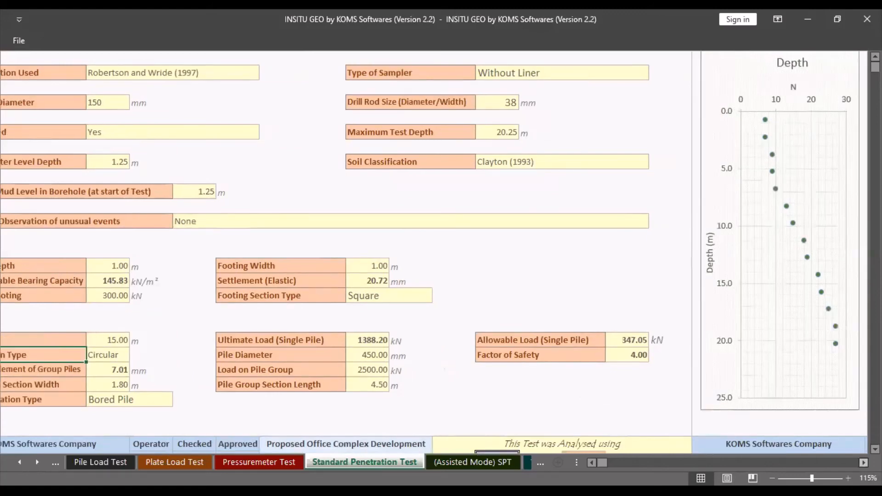
{"action": "scroll", "coordinate": [434, 253], "scroll_direction": "right", "scroll_amount": 6}
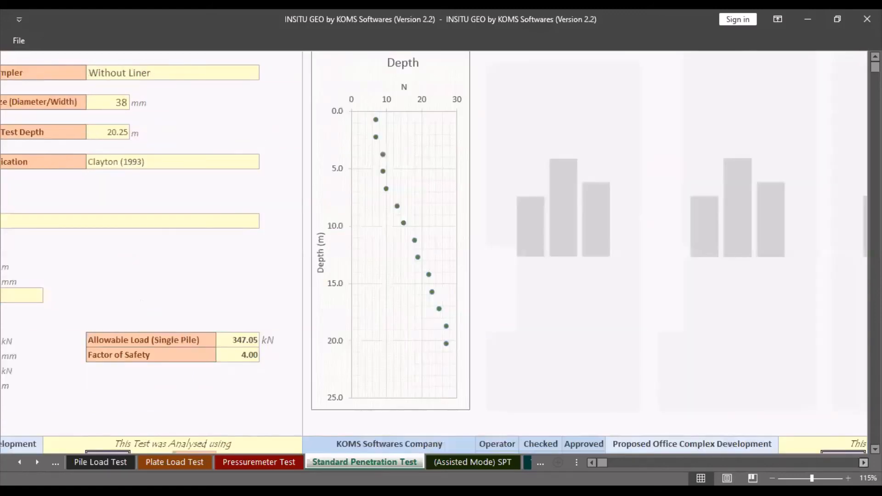
{"action": "scroll", "coordinate": [441, 253], "scroll_direction": "right", "scroll_amount": 3}
{"action": "scroll", "coordinate": [441, 252], "scroll_direction": "right", "scroll_amount": 8}
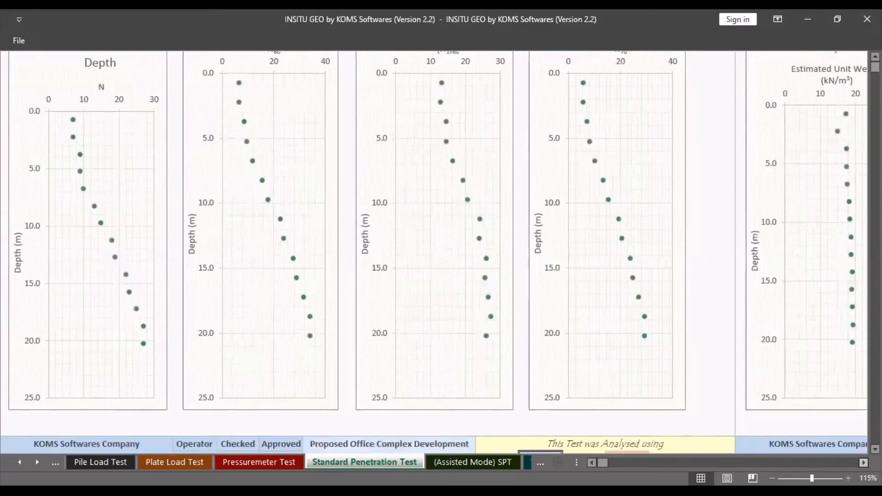
{"action": "scroll", "coordinate": [434, 252], "scroll_direction": "right", "scroll_amount": 5}
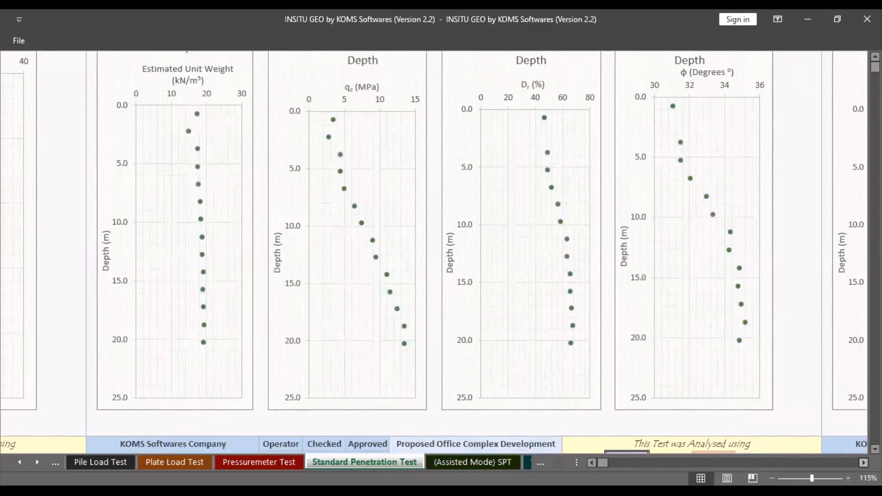
{"action": "scroll", "coordinate": [441, 253], "scroll_direction": "right", "scroll_amount": 3}
{"action": "scroll", "coordinate": [441, 252], "scroll_direction": "right", "scroll_amount": 8}
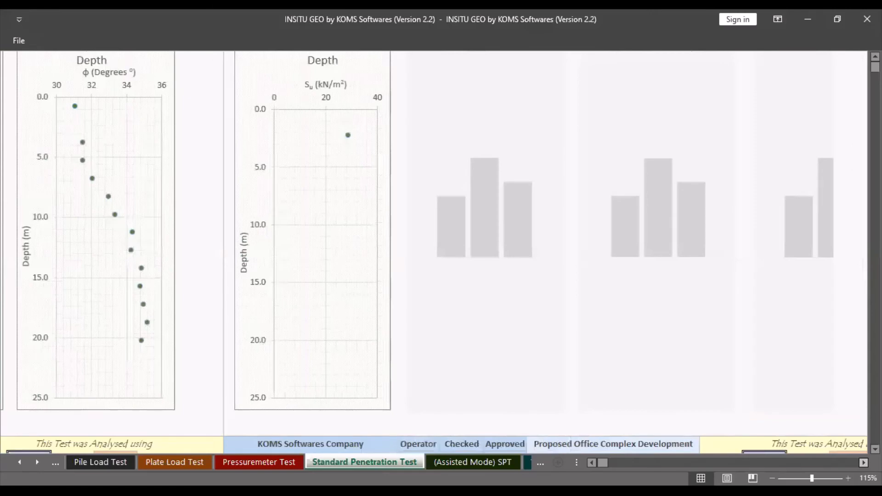
{"action": "scroll", "coordinate": [441, 252], "scroll_direction": "right", "scroll_amount": 3}
{"action": "scroll", "coordinate": [441, 253], "scroll_direction": "right", "scroll_amount": 1}
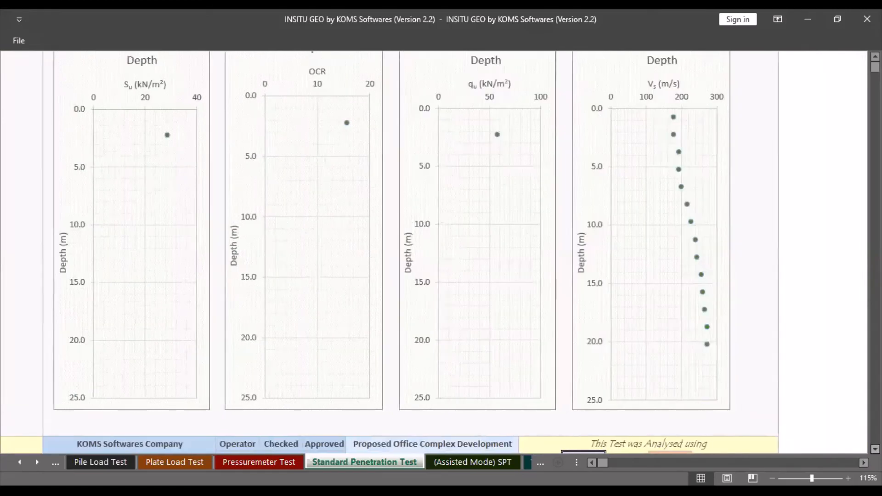
Step: Examine the tabulated Standard Penetration Test results from sheet 8 of 8 back to sheet 5 of 8
{"action": "scroll", "coordinate": [441, 253], "scroll_direction": "down", "scroll_amount": 3}
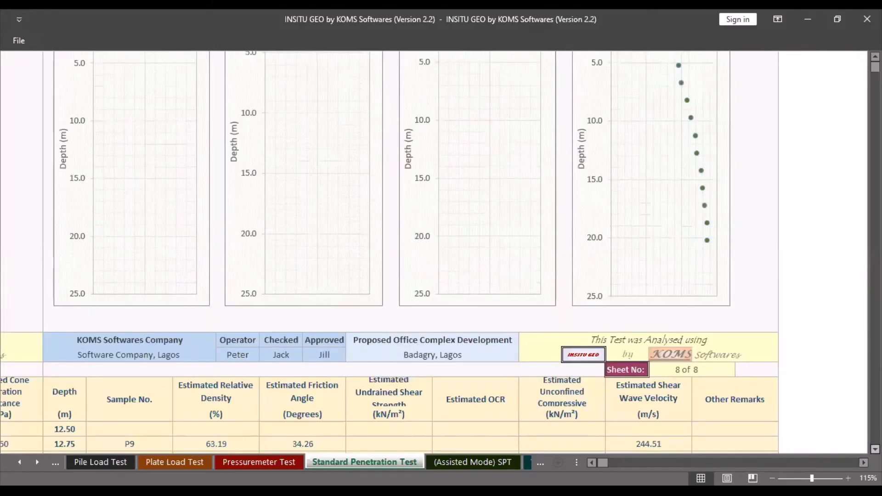
{"action": "scroll", "coordinate": [441, 253], "scroll_direction": "down", "scroll_amount": 3}
{"action": "scroll", "coordinate": [441, 253], "scroll_direction": "down", "scroll_amount": 3}
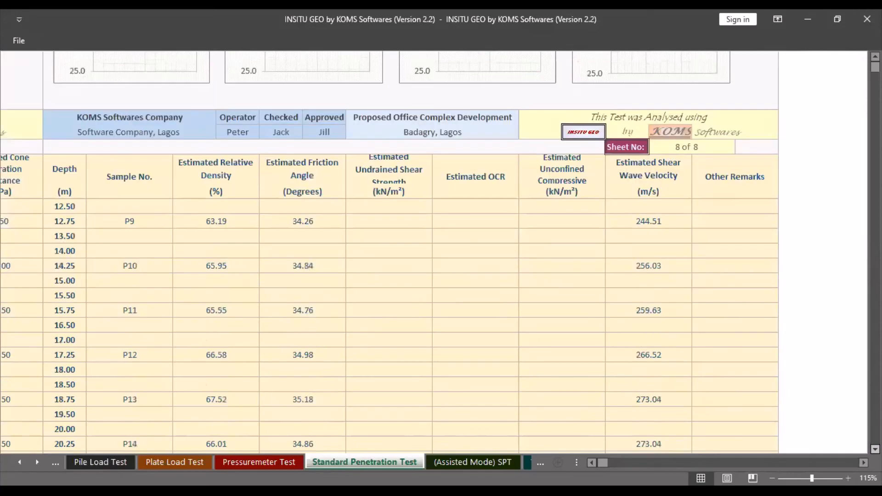
{"action": "scroll", "coordinate": [595, 466], "scroll_direction": "down", "scroll_amount": 1}
{"action": "left_click", "coordinate": [593, 462]}
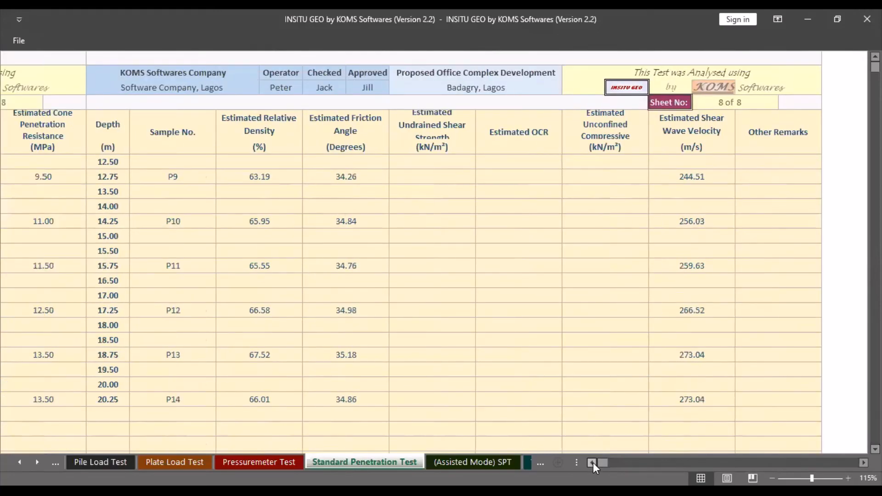
{"action": "left_click", "coordinate": [593, 463]}
{"action": "left_click", "coordinate": [593, 462]}
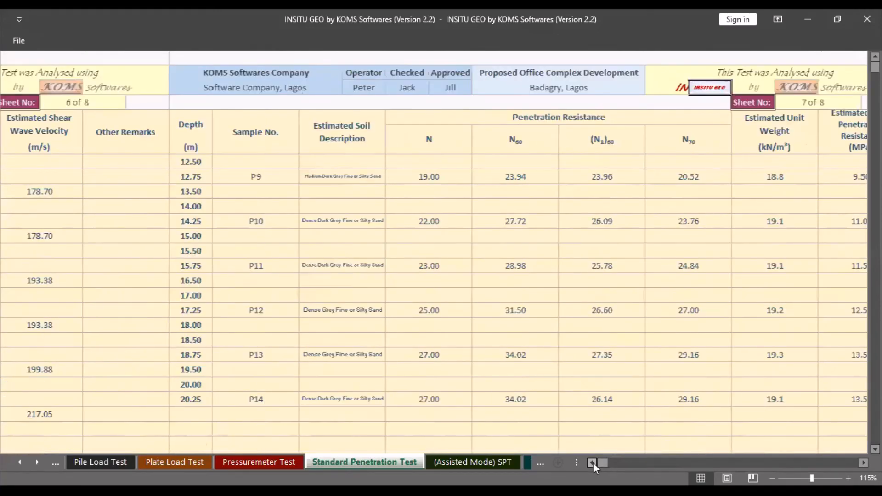
{"action": "left_click", "coordinate": [592, 463]}
{"action": "left_click", "coordinate": [593, 463]}
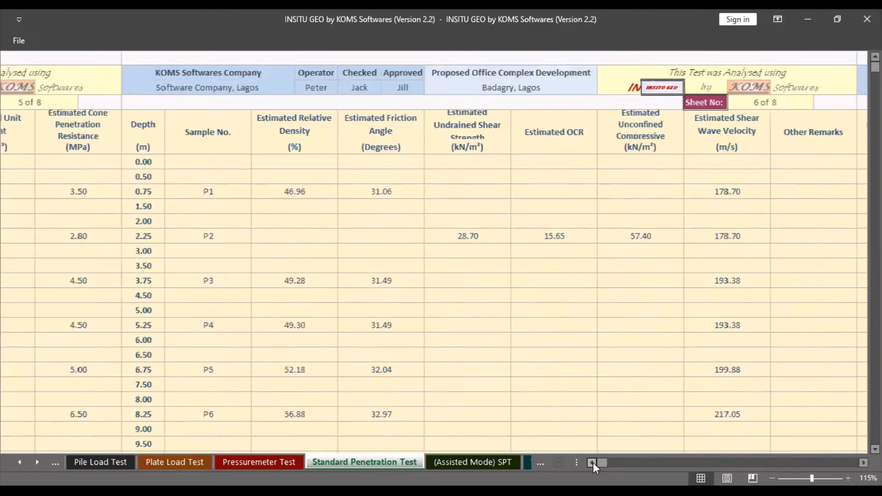
{"action": "left_click", "coordinate": [593, 463]}
{"action": "left_click", "coordinate": [592, 462]}
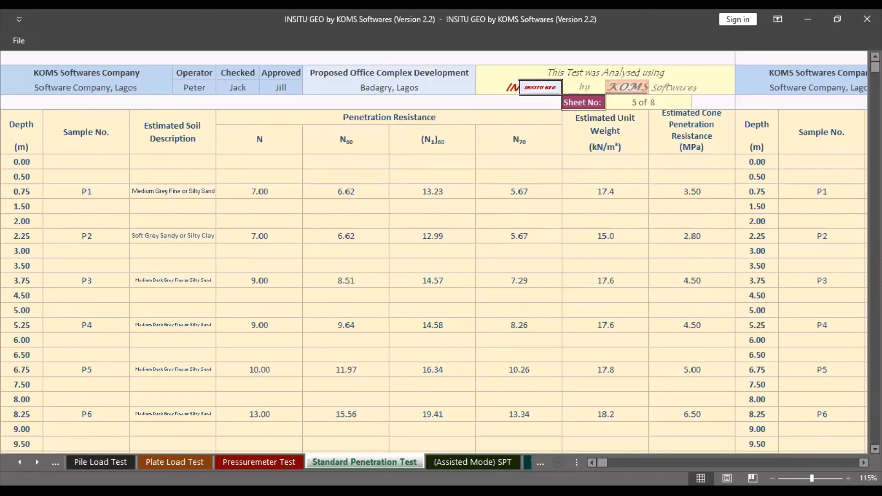
Step: Examine the estimated relative density, friction angle and shear wave velocity columns on result sheet 6 of 8
{"action": "left_click", "coordinate": [864, 462]}
{"action": "left_click", "coordinate": [864, 463]}
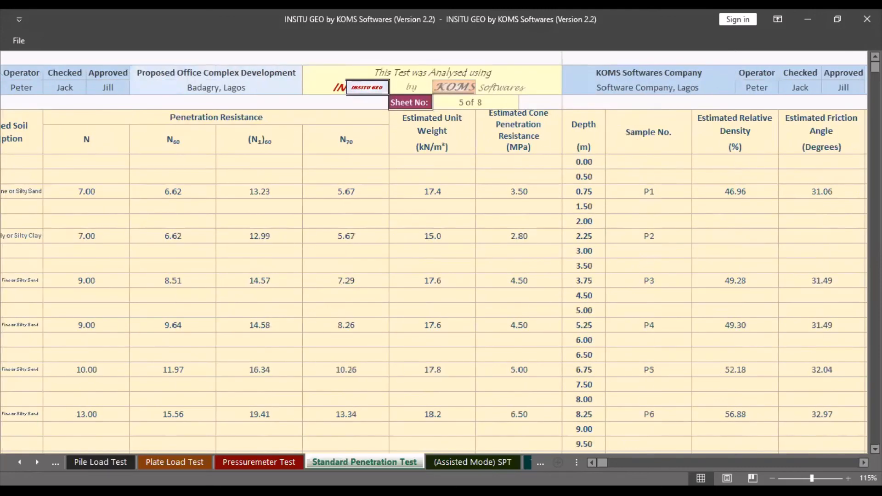
{"action": "left_click", "coordinate": [864, 462]}
{"action": "scroll", "coordinate": [434, 259], "scroll_direction": "right", "scroll_amount": 5}
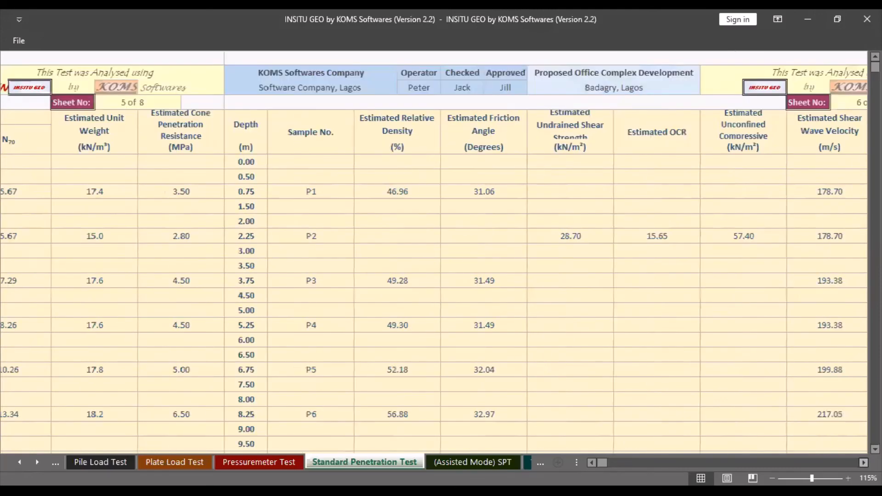
{"action": "scroll", "coordinate": [556, 464], "scroll_direction": "right", "scroll_amount": 1}
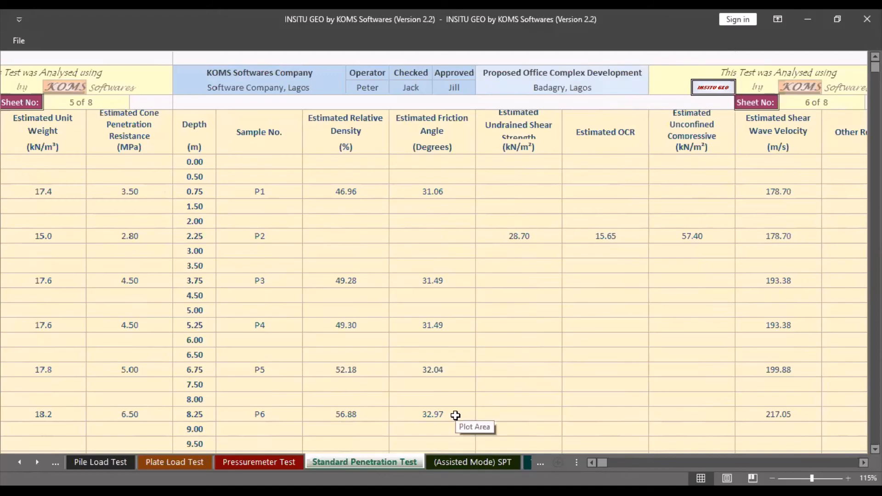
Step: Open the print preview of the result sheets and look through it up to page 5
{"action": "left_click", "coordinate": [18, 45]}
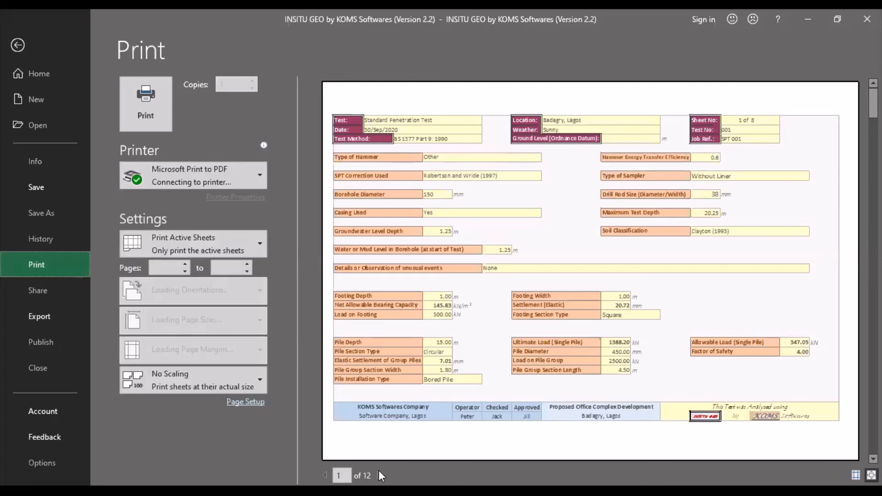
{"action": "left_click", "coordinate": [380, 476]}
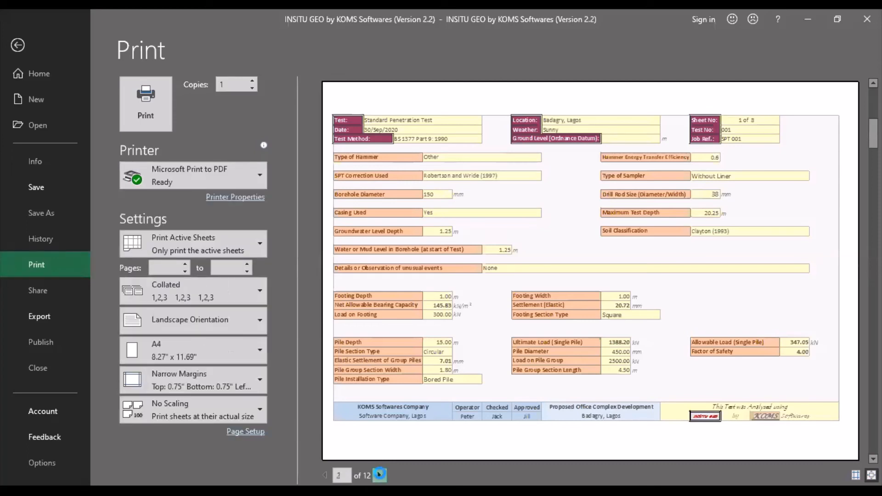
{"action": "left_click", "coordinate": [380, 475]}
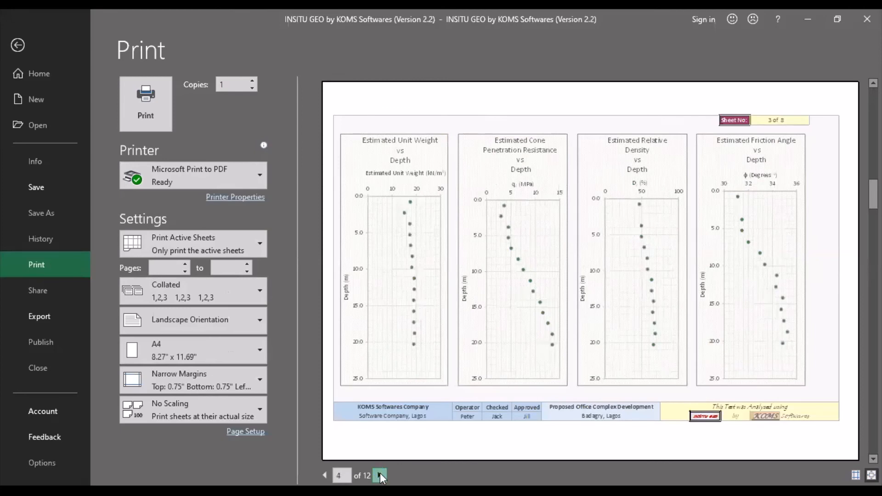
{"action": "left_click", "coordinate": [379, 475]}
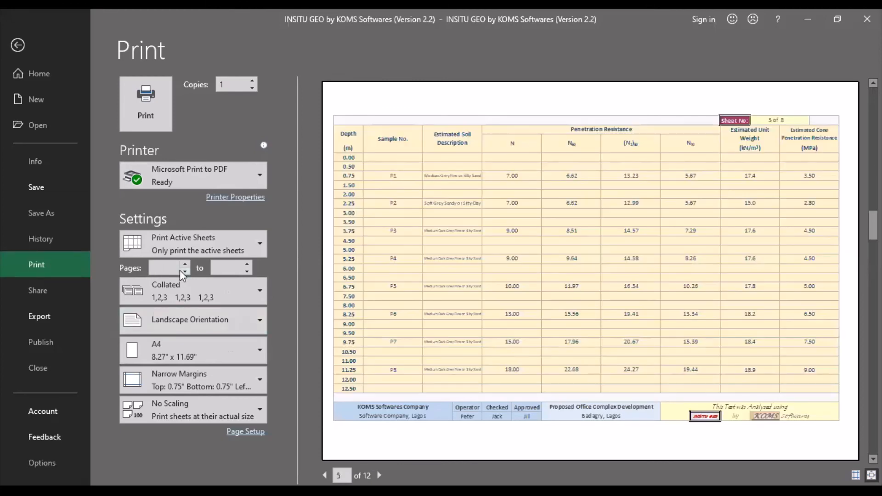
Step: Set the print range to pages 1 to 5, check the available printers and leave the print view without printing
{"action": "left_click", "coordinate": [221, 269]}
{"action": "type", "text": "5"}
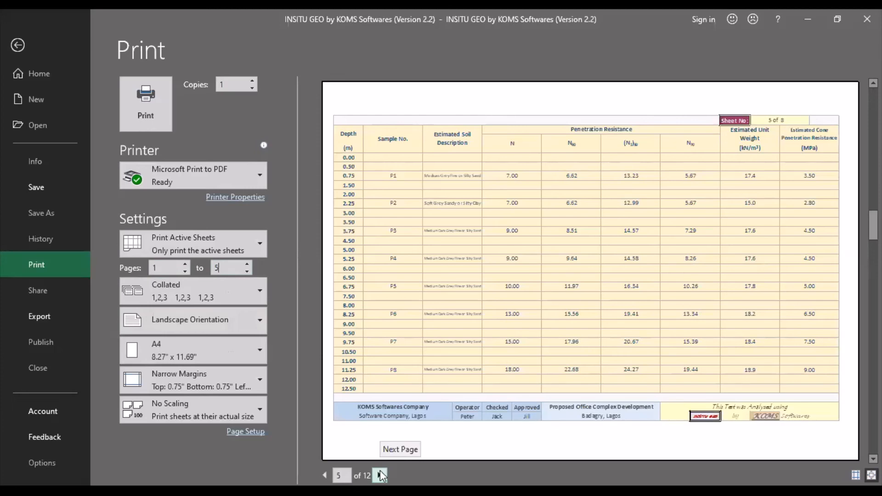
{"action": "left_click", "coordinate": [261, 175]}
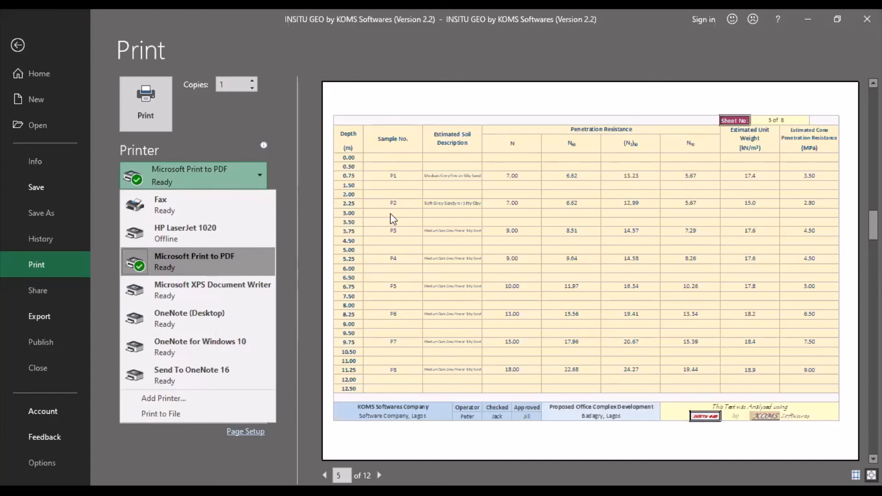
{"action": "left_click", "coordinate": [398, 270]}
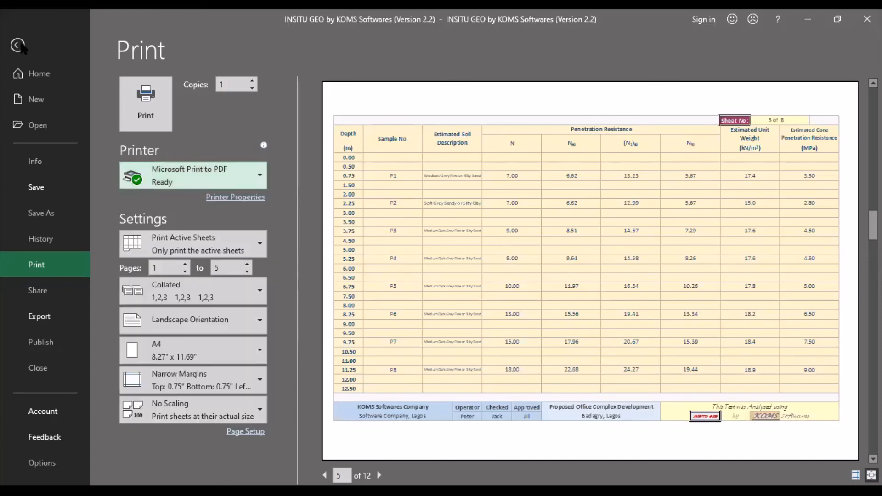
{"action": "key", "text": "Escape"}
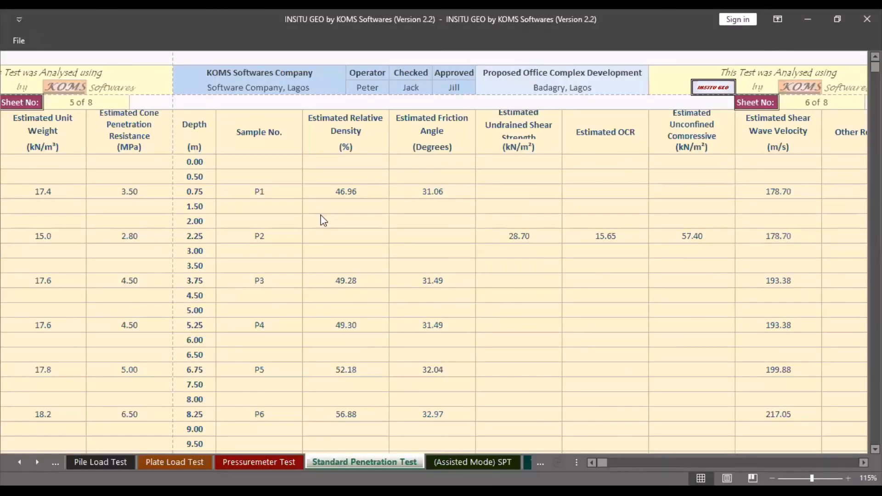
Step: Return to the graphs and test details on the first result sheets and check the print preview again
{"action": "scroll", "coordinate": [321, 216], "scroll_direction": "up", "scroll_amount": 4}
{"action": "scroll", "coordinate": [321, 216], "scroll_direction": "up", "scroll_amount": 2}
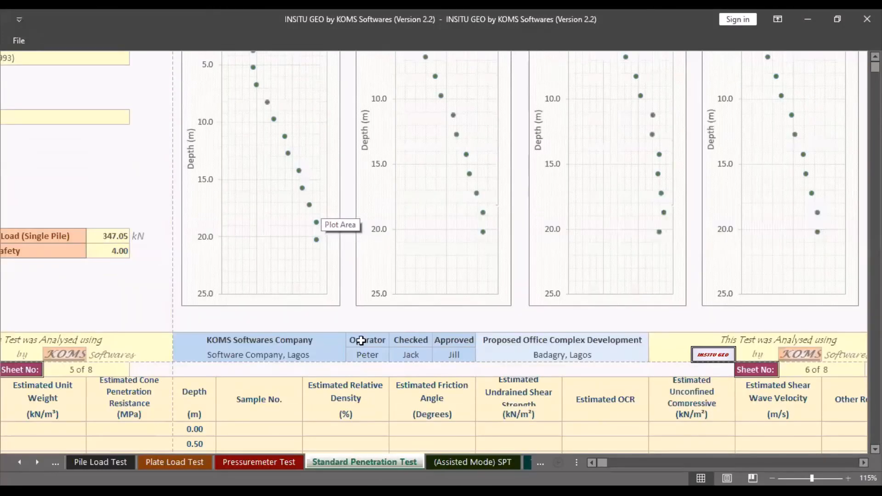
{"action": "scroll", "coordinate": [360, 340], "scroll_direction": "up", "scroll_amount": 2}
{"action": "scroll", "coordinate": [489, 439], "scroll_direction": "up", "scroll_amount": 3}
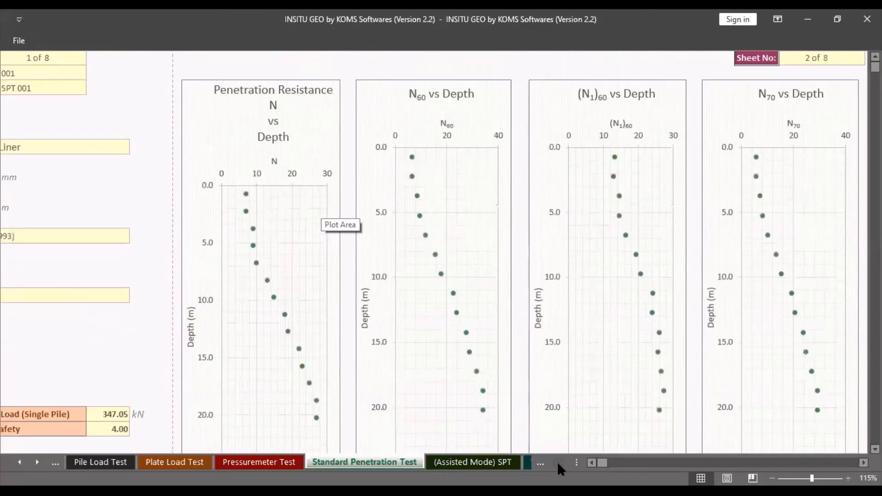
{"action": "left_click", "coordinate": [591, 463]}
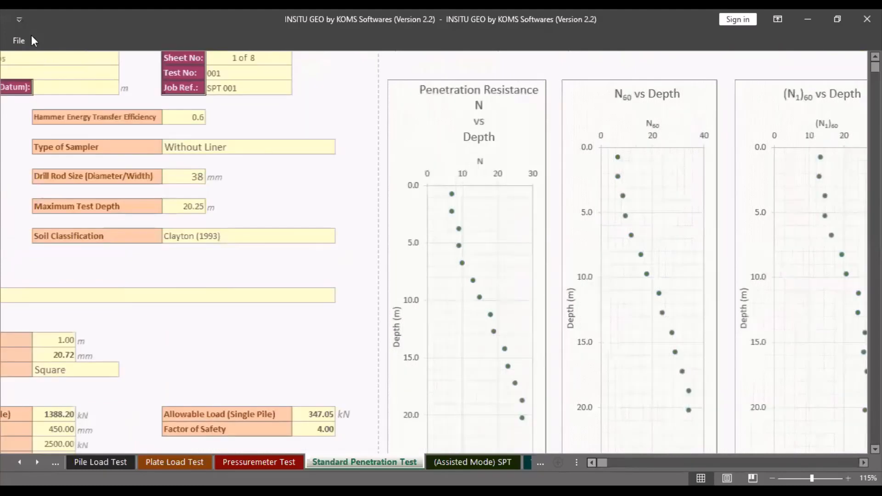
{"action": "key", "text": "ctrl+p"}
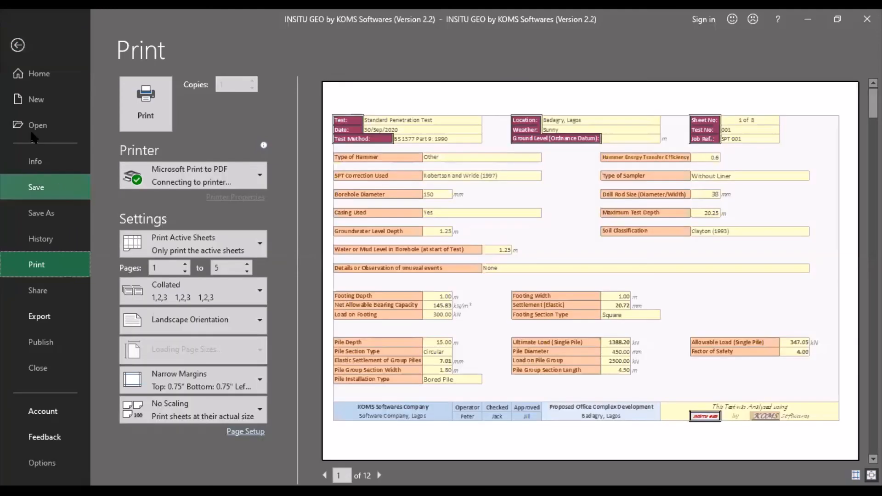
{"action": "left_click", "coordinate": [17, 45]}
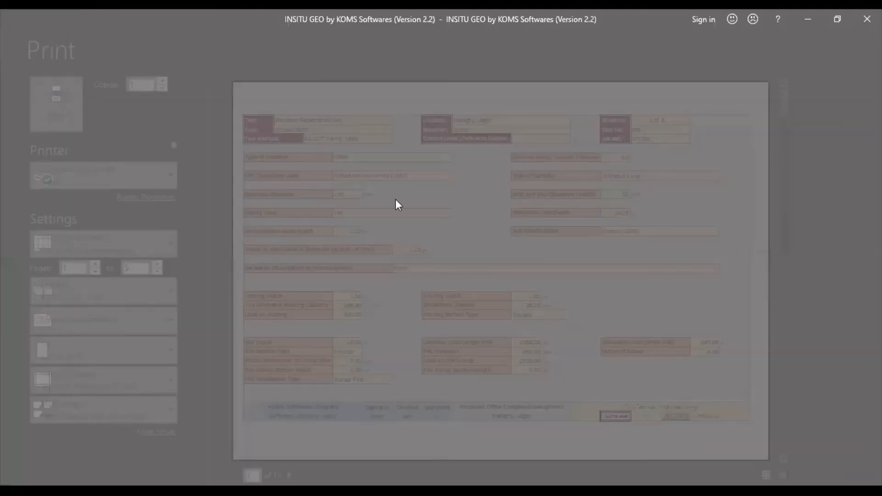
Step: Go to the Standard Penetration Test input table and general inputs and look through both
{"action": "scroll", "coordinate": [76, 186], "scroll_direction": "up", "scroll_amount": 5}
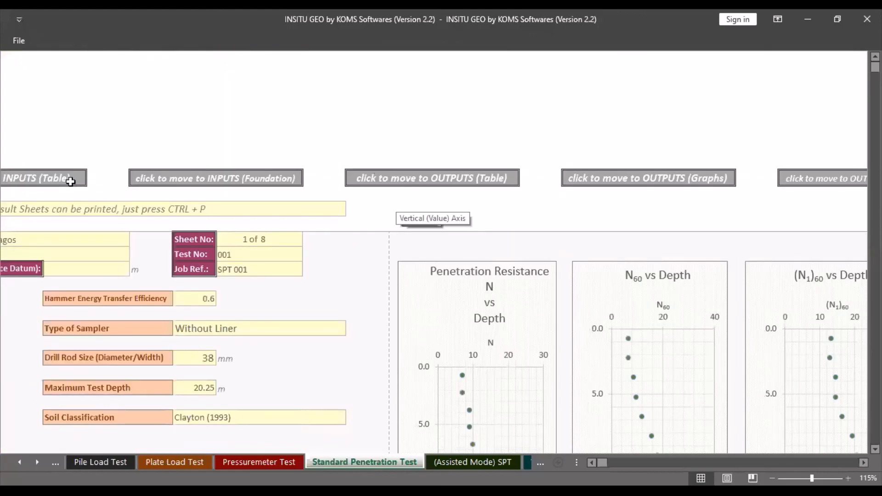
{"action": "left_click", "coordinate": [71, 178]}
{"action": "left_click", "coordinate": [155, 76]}
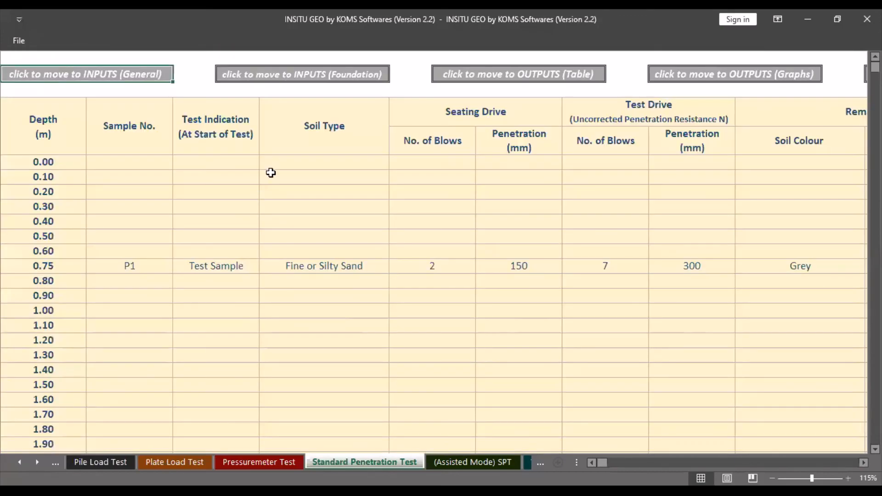
{"action": "scroll", "coordinate": [271, 173], "scroll_direction": "up", "scroll_amount": 1}
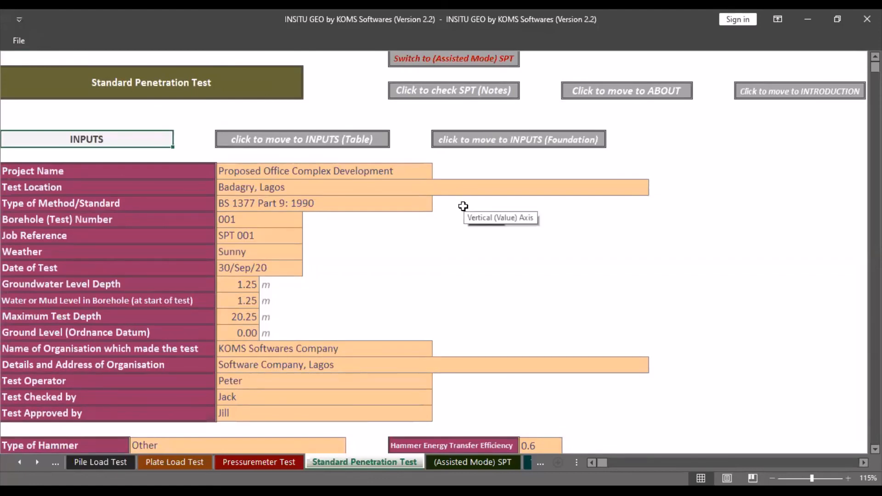
{"action": "scroll", "coordinate": [469, 289], "scroll_direction": "down", "scroll_amount": 5}
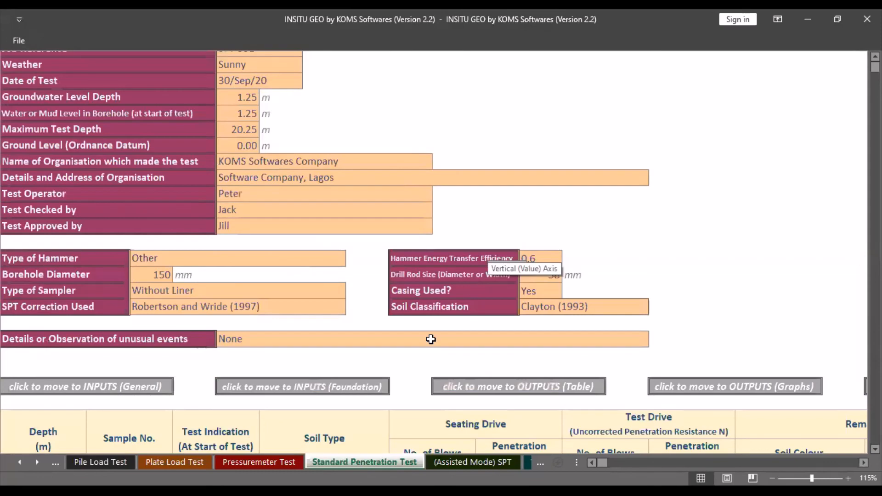
{"action": "scroll", "coordinate": [459, 349], "scroll_direction": "down", "scroll_amount": 4}
{"action": "scroll", "coordinate": [662, 345], "scroll_direction": "down", "scroll_amount": 1}
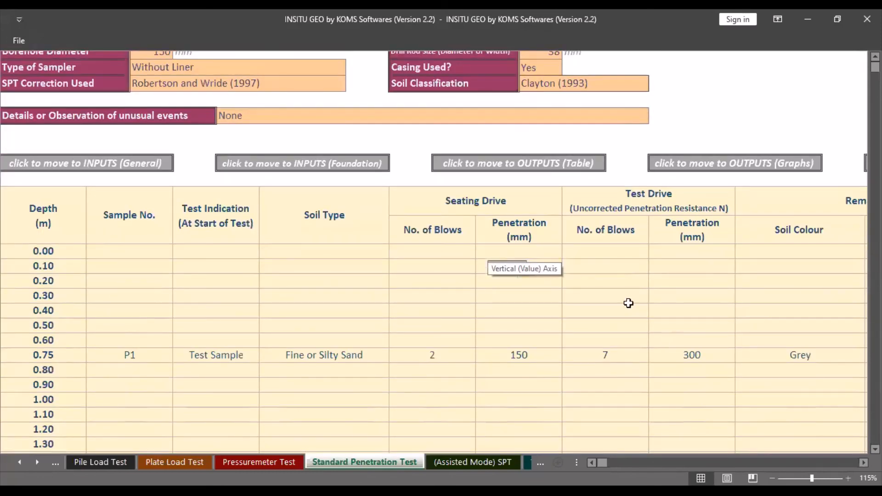
{"action": "scroll", "coordinate": [754, 384], "scroll_direction": "down", "scroll_amount": 3}
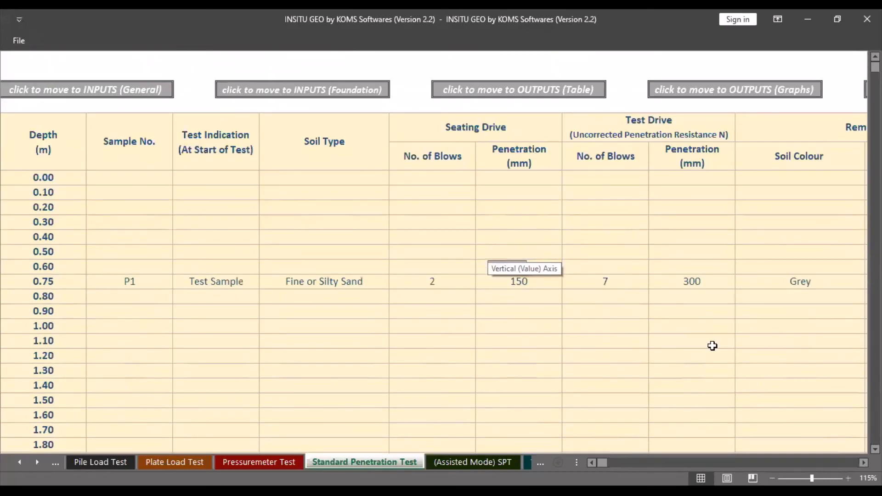
Step: Open the outputs table and examine its columns from penetration resistance to estimated undrained shear strength and OCR
{"action": "scroll", "coordinate": [643, 275], "scroll_direction": "up", "scroll_amount": 4}
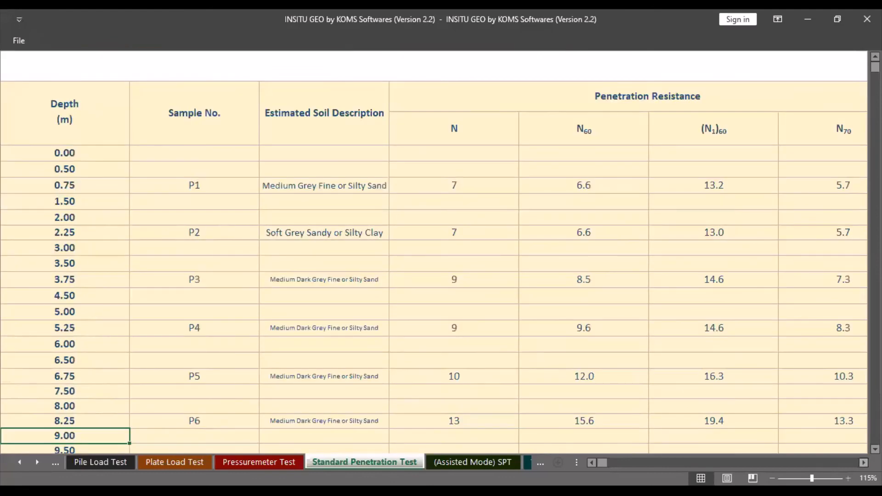
{"action": "scroll", "coordinate": [434, 266], "scroll_direction": "right", "scroll_amount": 4}
{"action": "scroll", "coordinate": [434, 267], "scroll_direction": "right", "scroll_amount": 4}
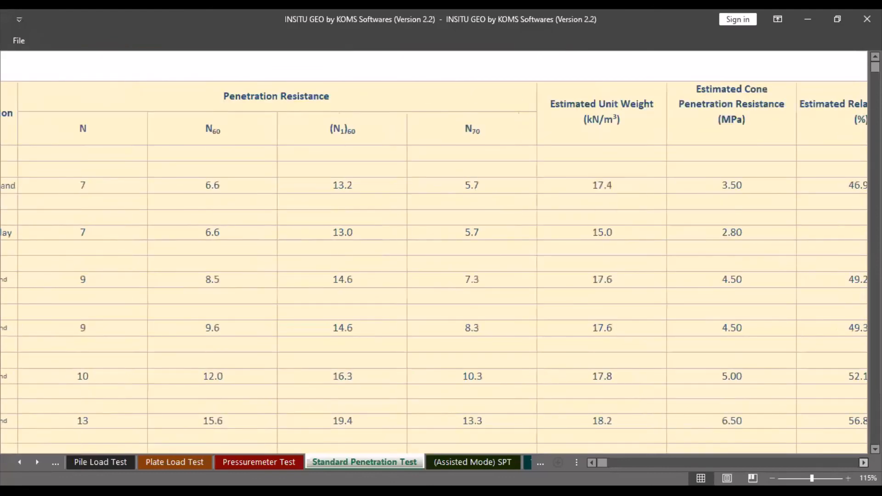
{"action": "scroll", "coordinate": [433, 267], "scroll_direction": "right", "scroll_amount": 2}
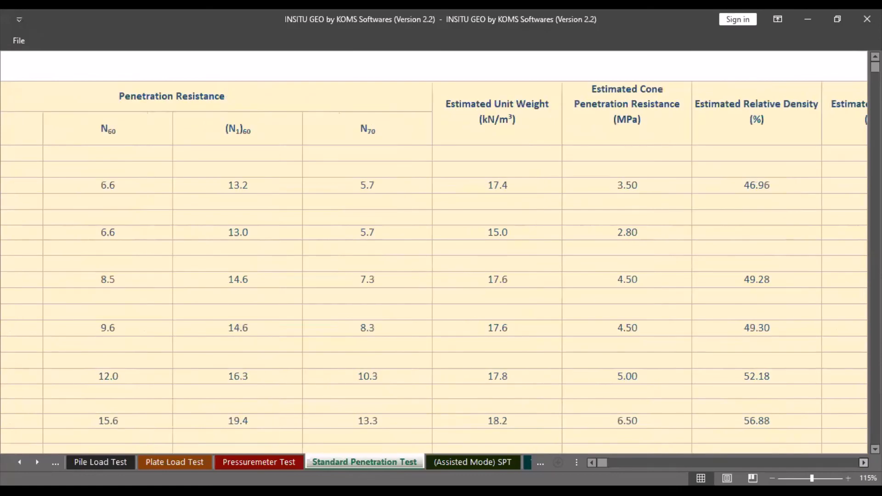
{"action": "scroll", "coordinate": [434, 266], "scroll_direction": "right", "scroll_amount": 1}
{"action": "scroll", "coordinate": [836, 447], "scroll_direction": "right", "scroll_amount": 1}
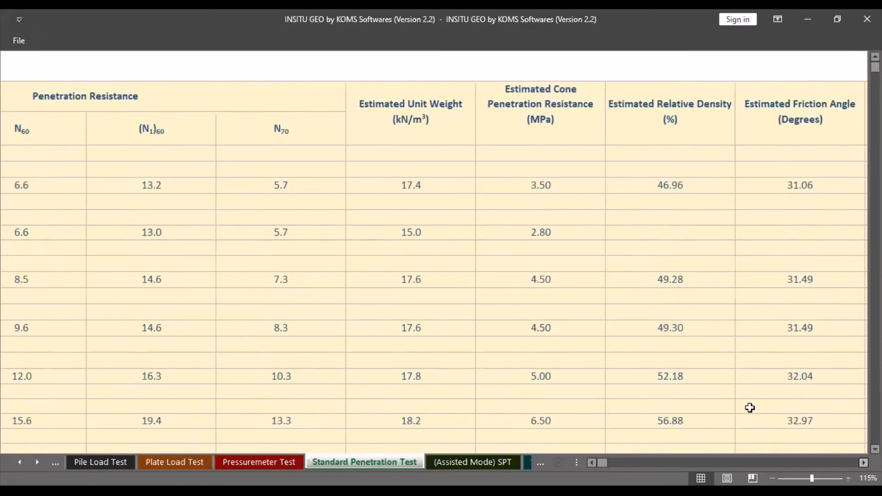
{"action": "scroll", "coordinate": [747, 405], "scroll_direction": "up", "scroll_amount": 2}
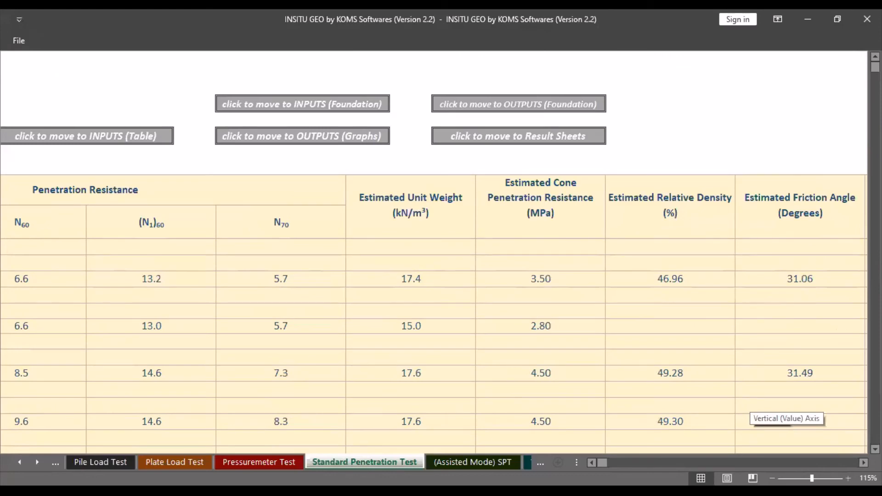
{"action": "scroll", "coordinate": [434, 274], "scroll_direction": "right", "scroll_amount": 2}
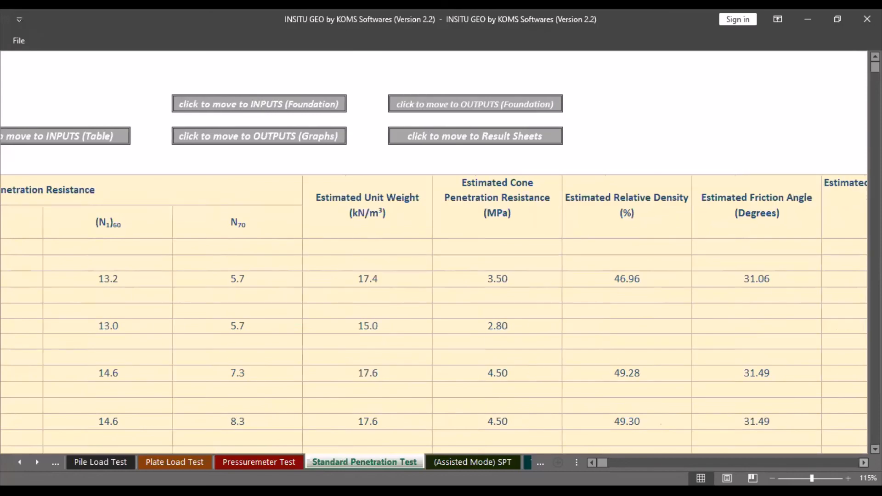
{"action": "scroll", "coordinate": [434, 273], "scroll_direction": "right", "scroll_amount": 3}
{"action": "scroll", "coordinate": [786, 420], "scroll_direction": "right", "scroll_amount": 4}
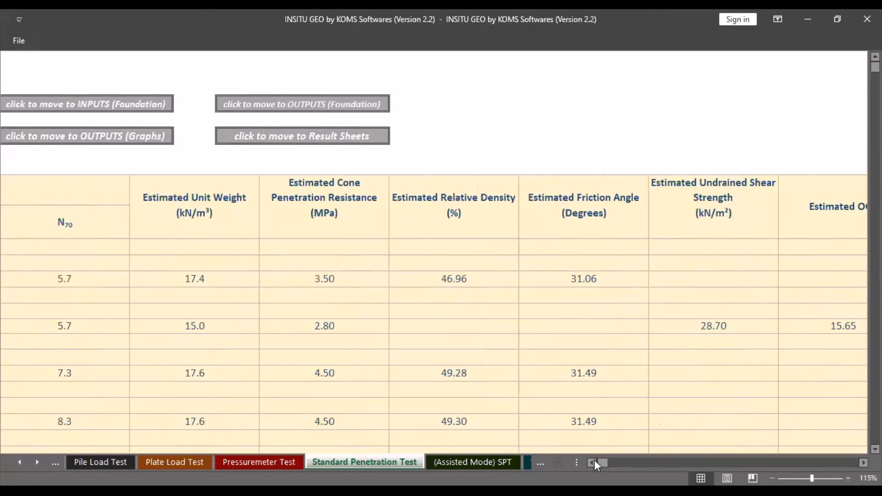
{"action": "left_click", "coordinate": [592, 463]}
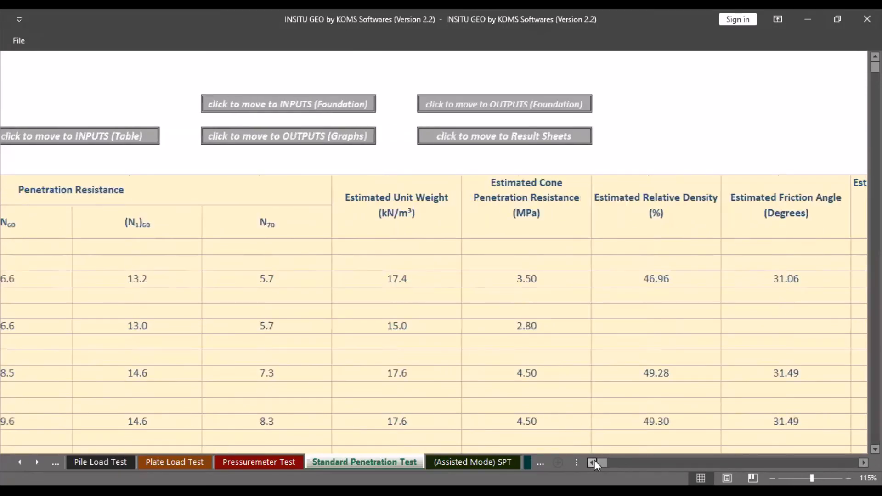
{"action": "left_click", "coordinate": [593, 463]}
{"action": "left_click", "coordinate": [592, 462]}
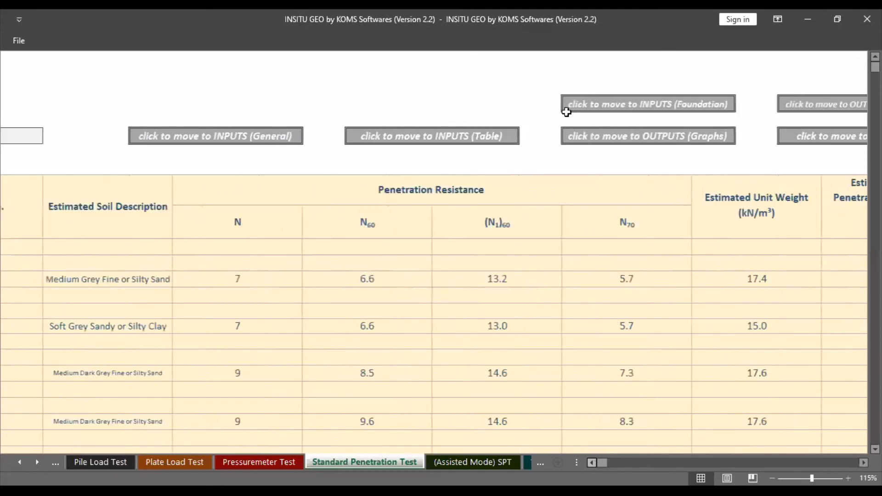